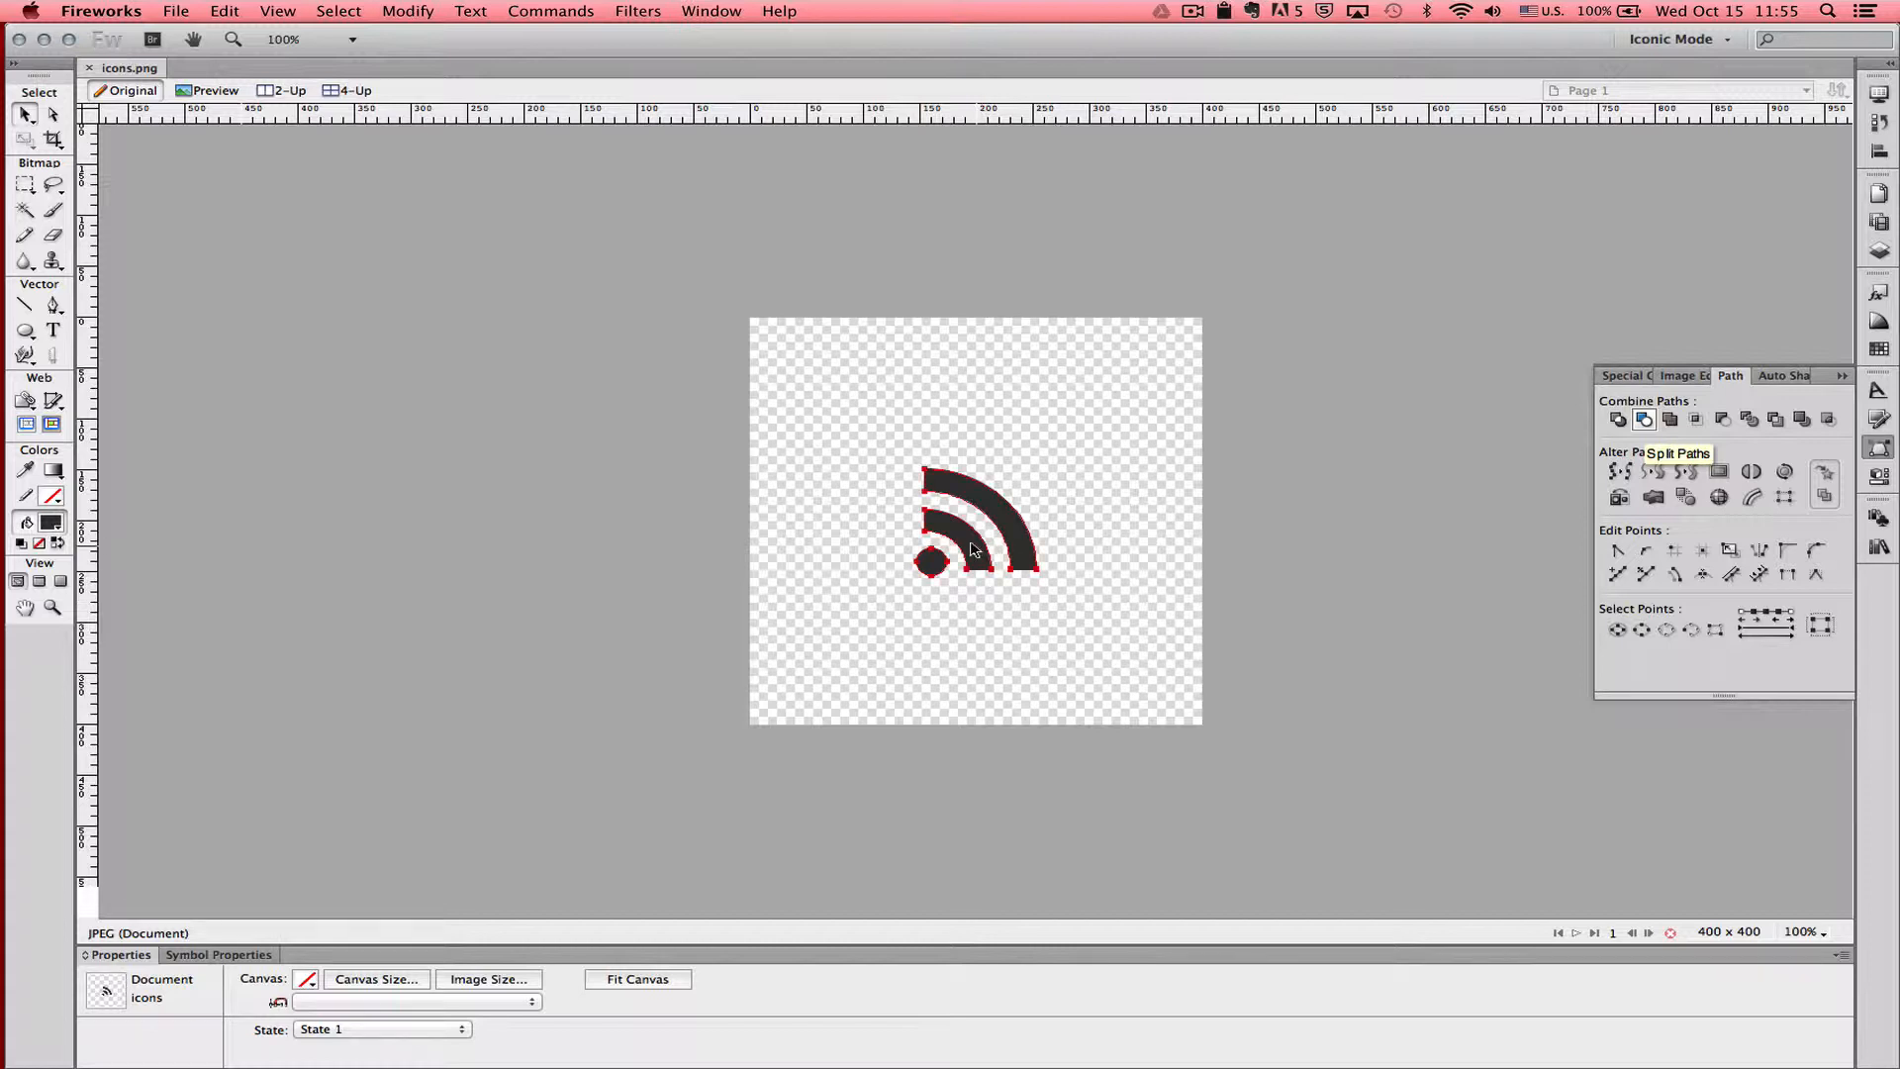
Step: Delete the RSS icon to leave the canvas empty
{"action": "left_click", "coordinate": [973, 550]}
{"action": "key", "text": "Delete"}
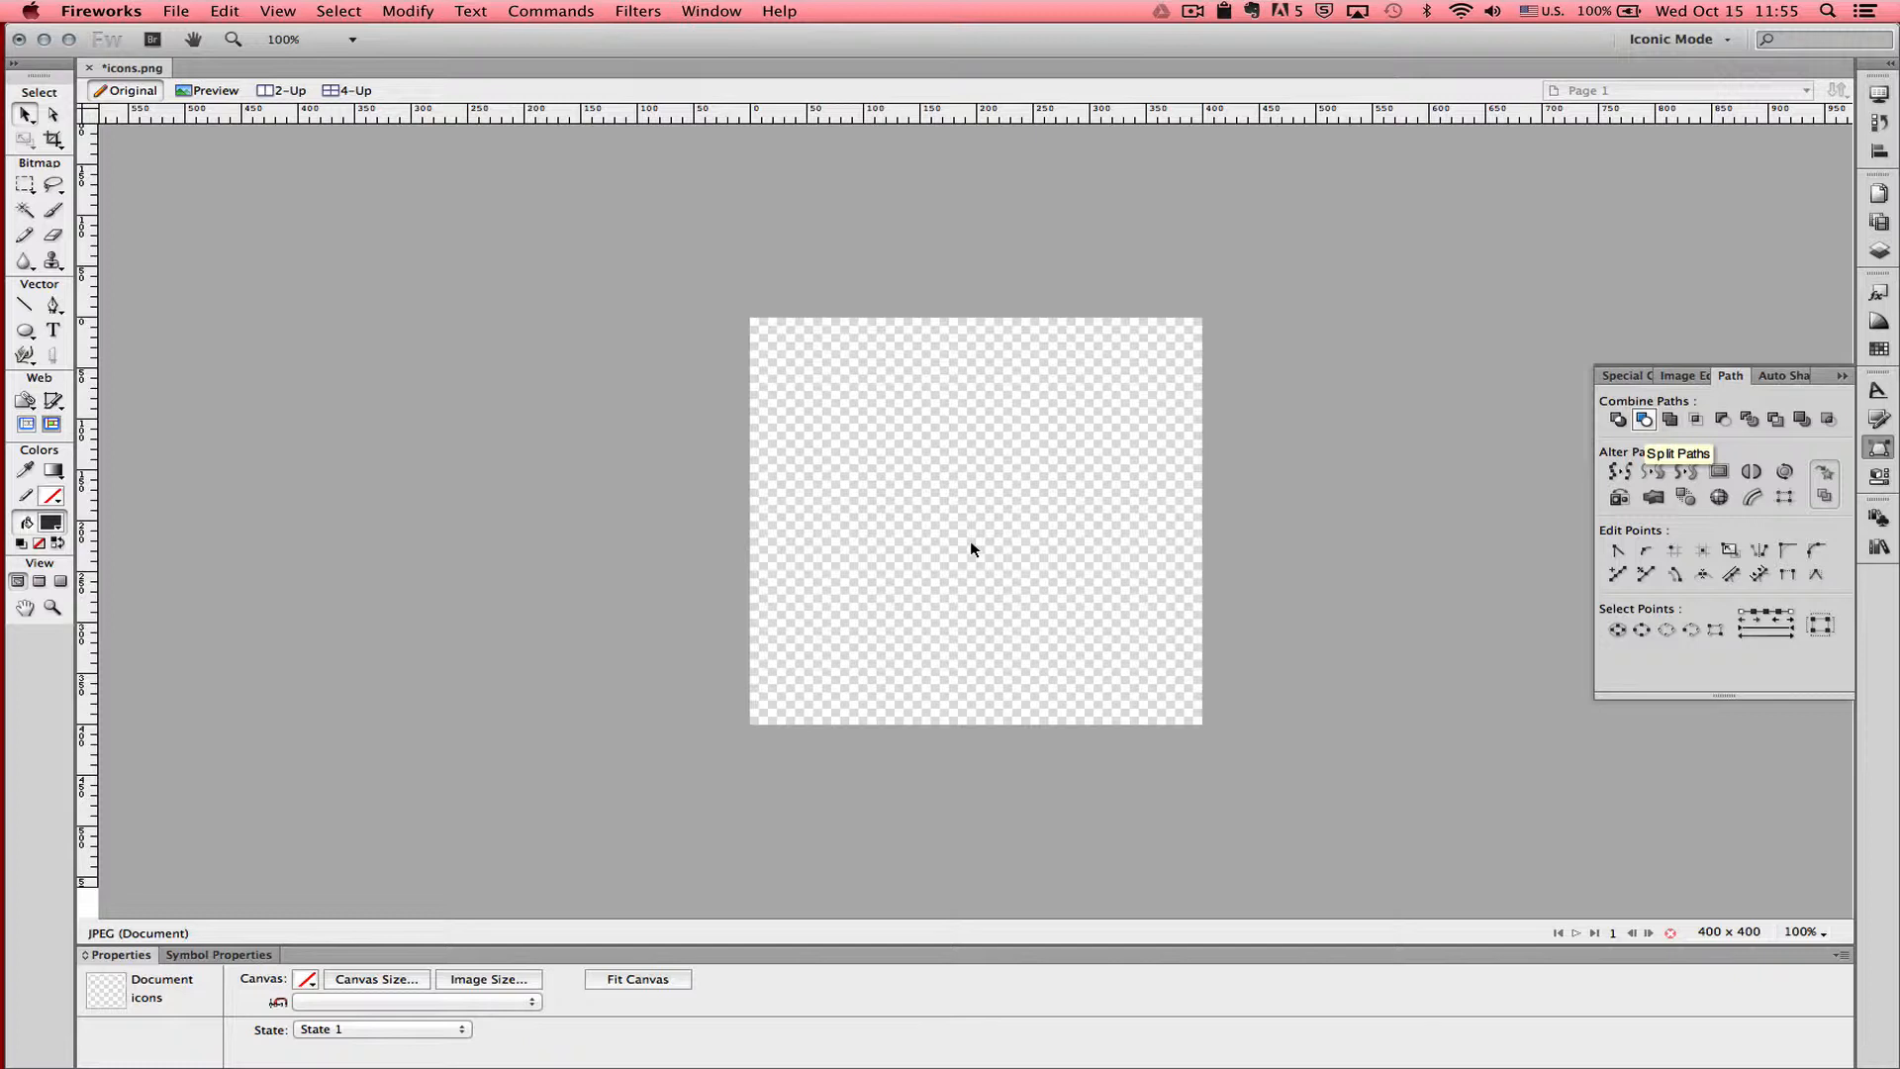
{"action": "key", "text": "super+v"}
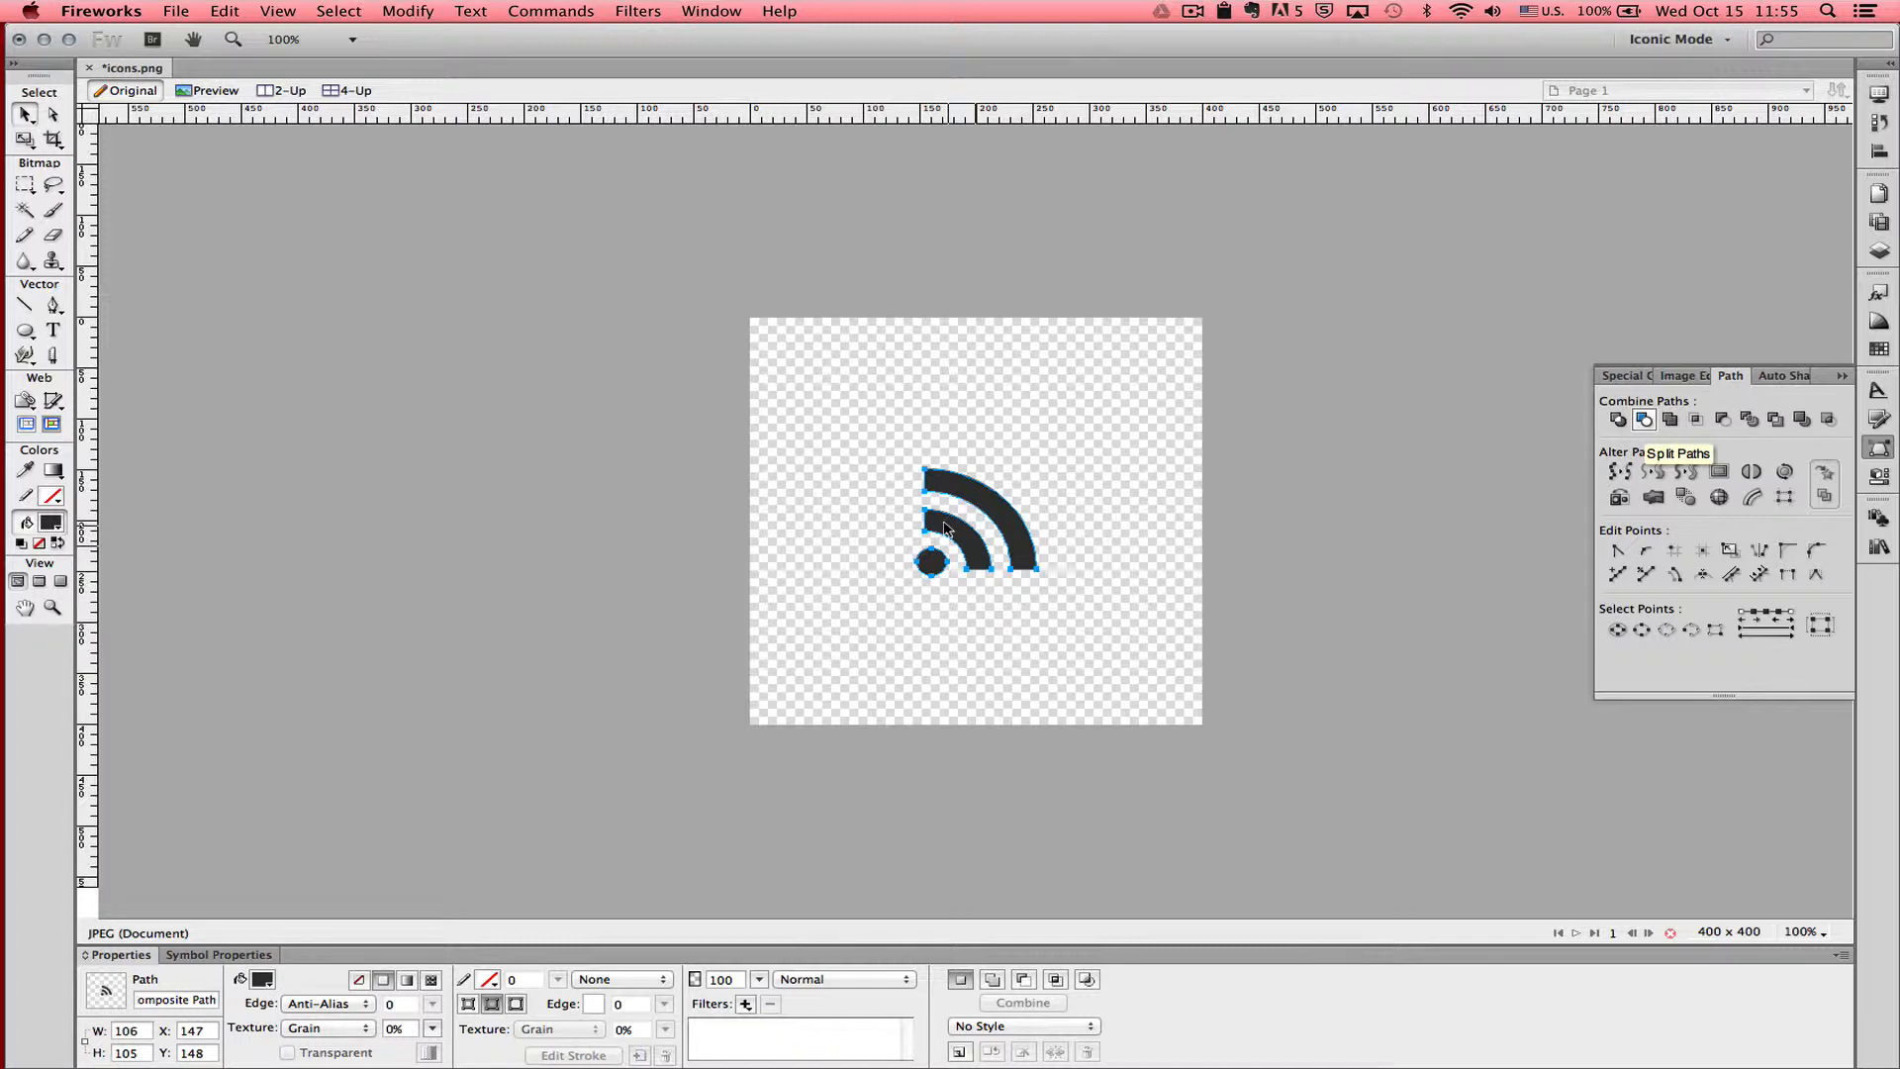
{"action": "key", "text": "Delete"}
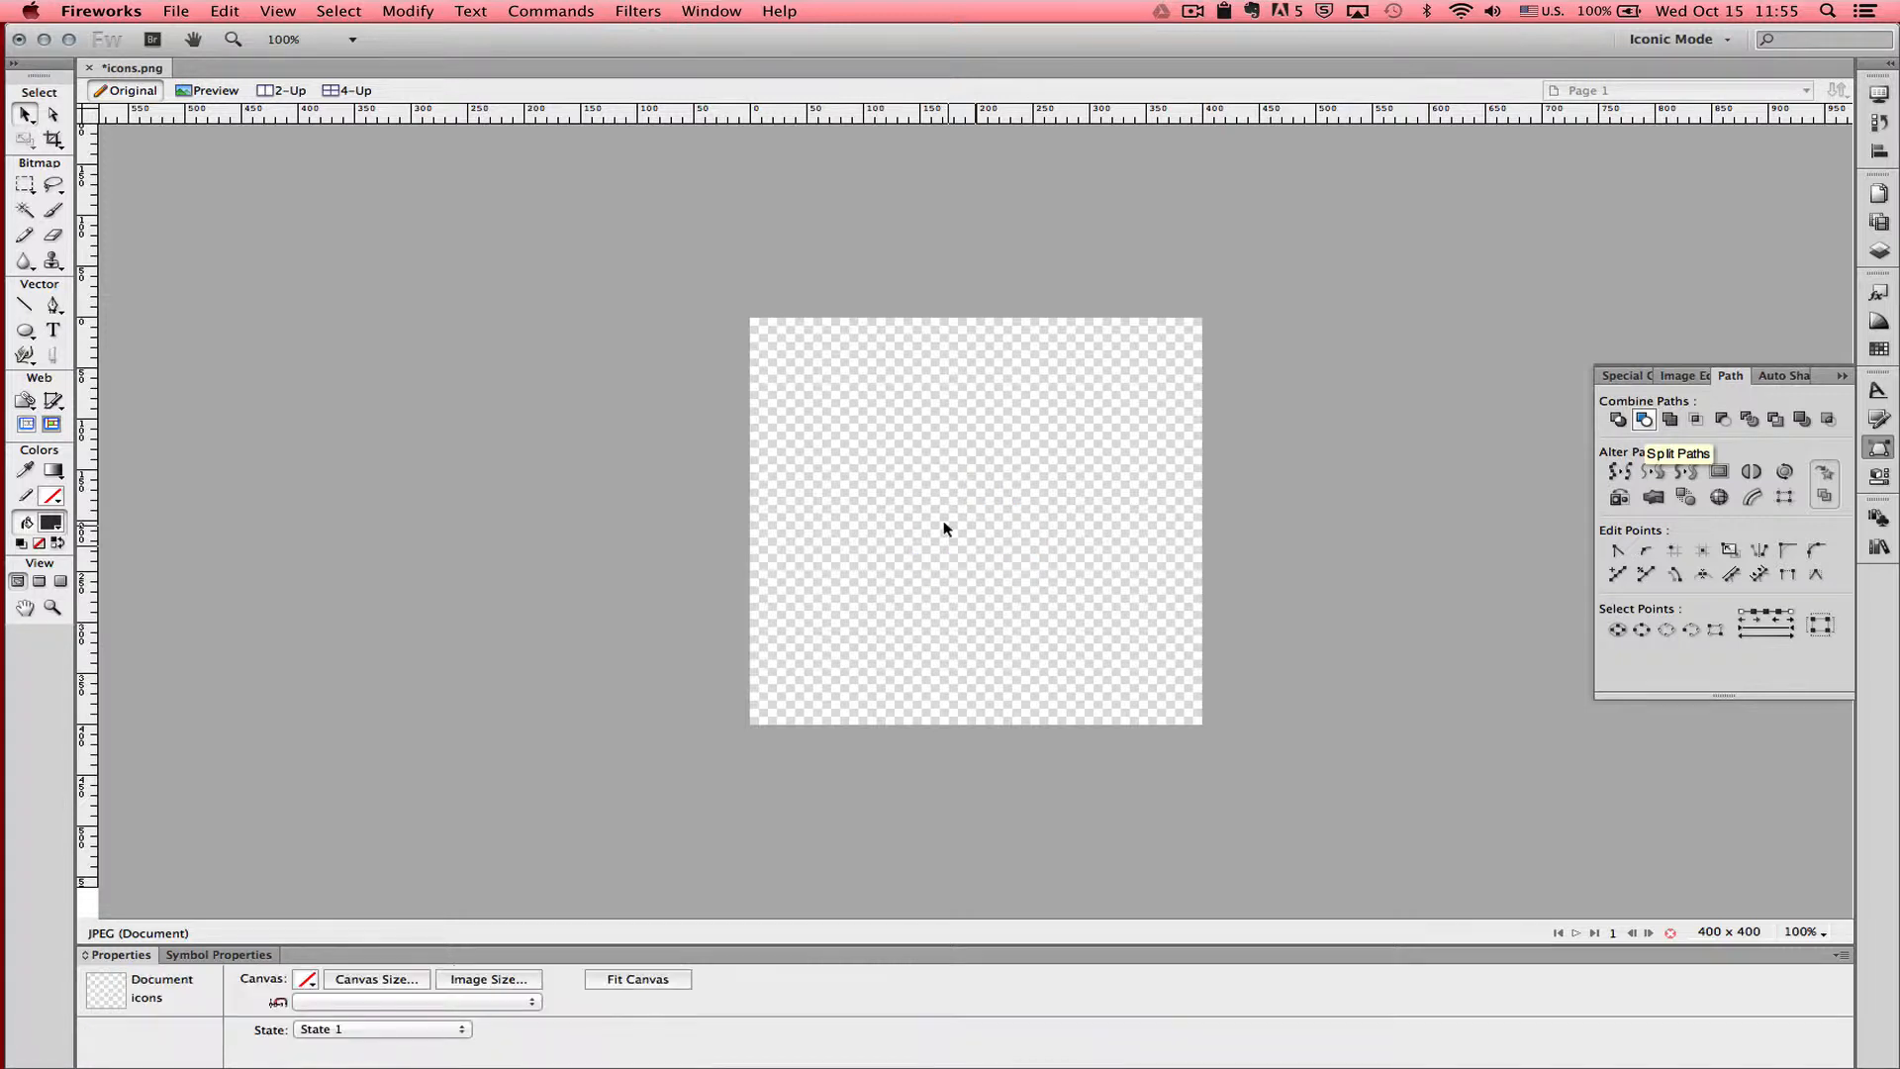
Step: Draw a dark doughnut shape about 198 × 198 px near the middle of the canvas
{"action": "left_click", "coordinate": [21, 337]}
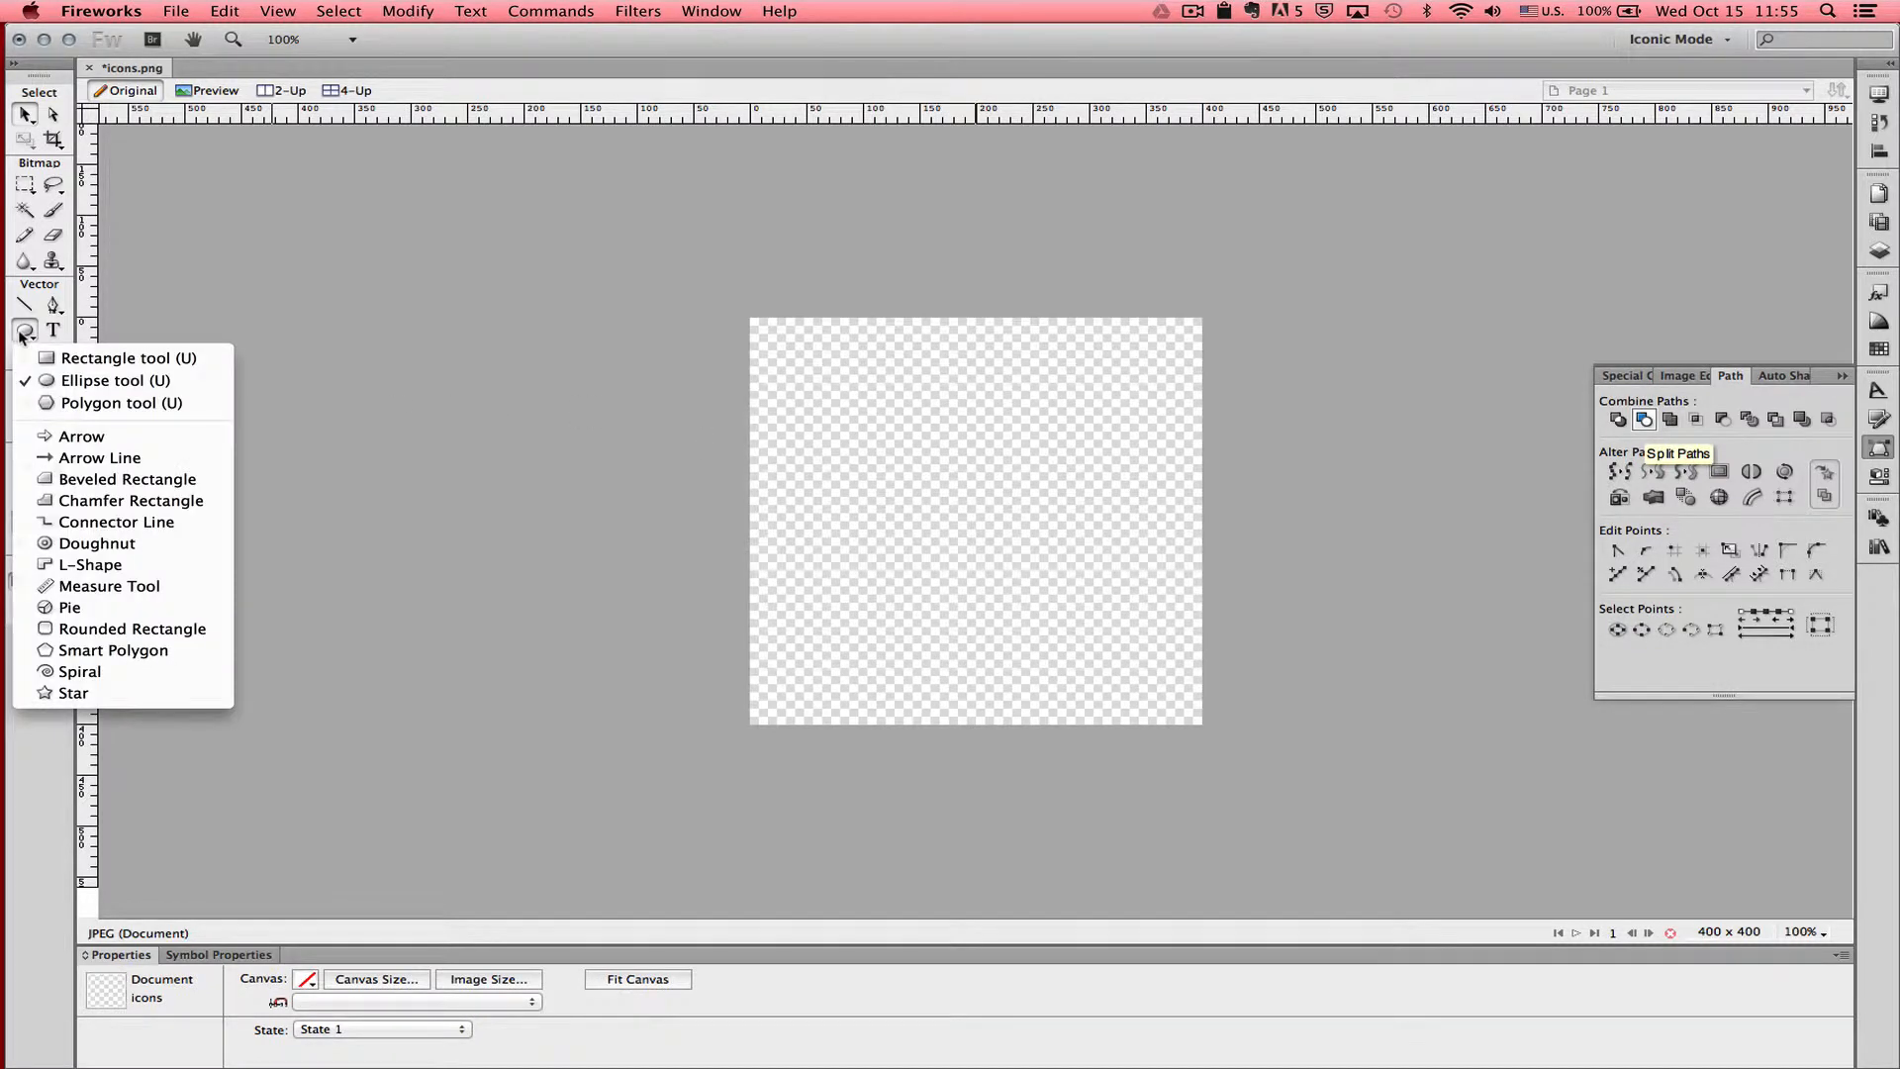
{"action": "left_click", "coordinate": [100, 543]}
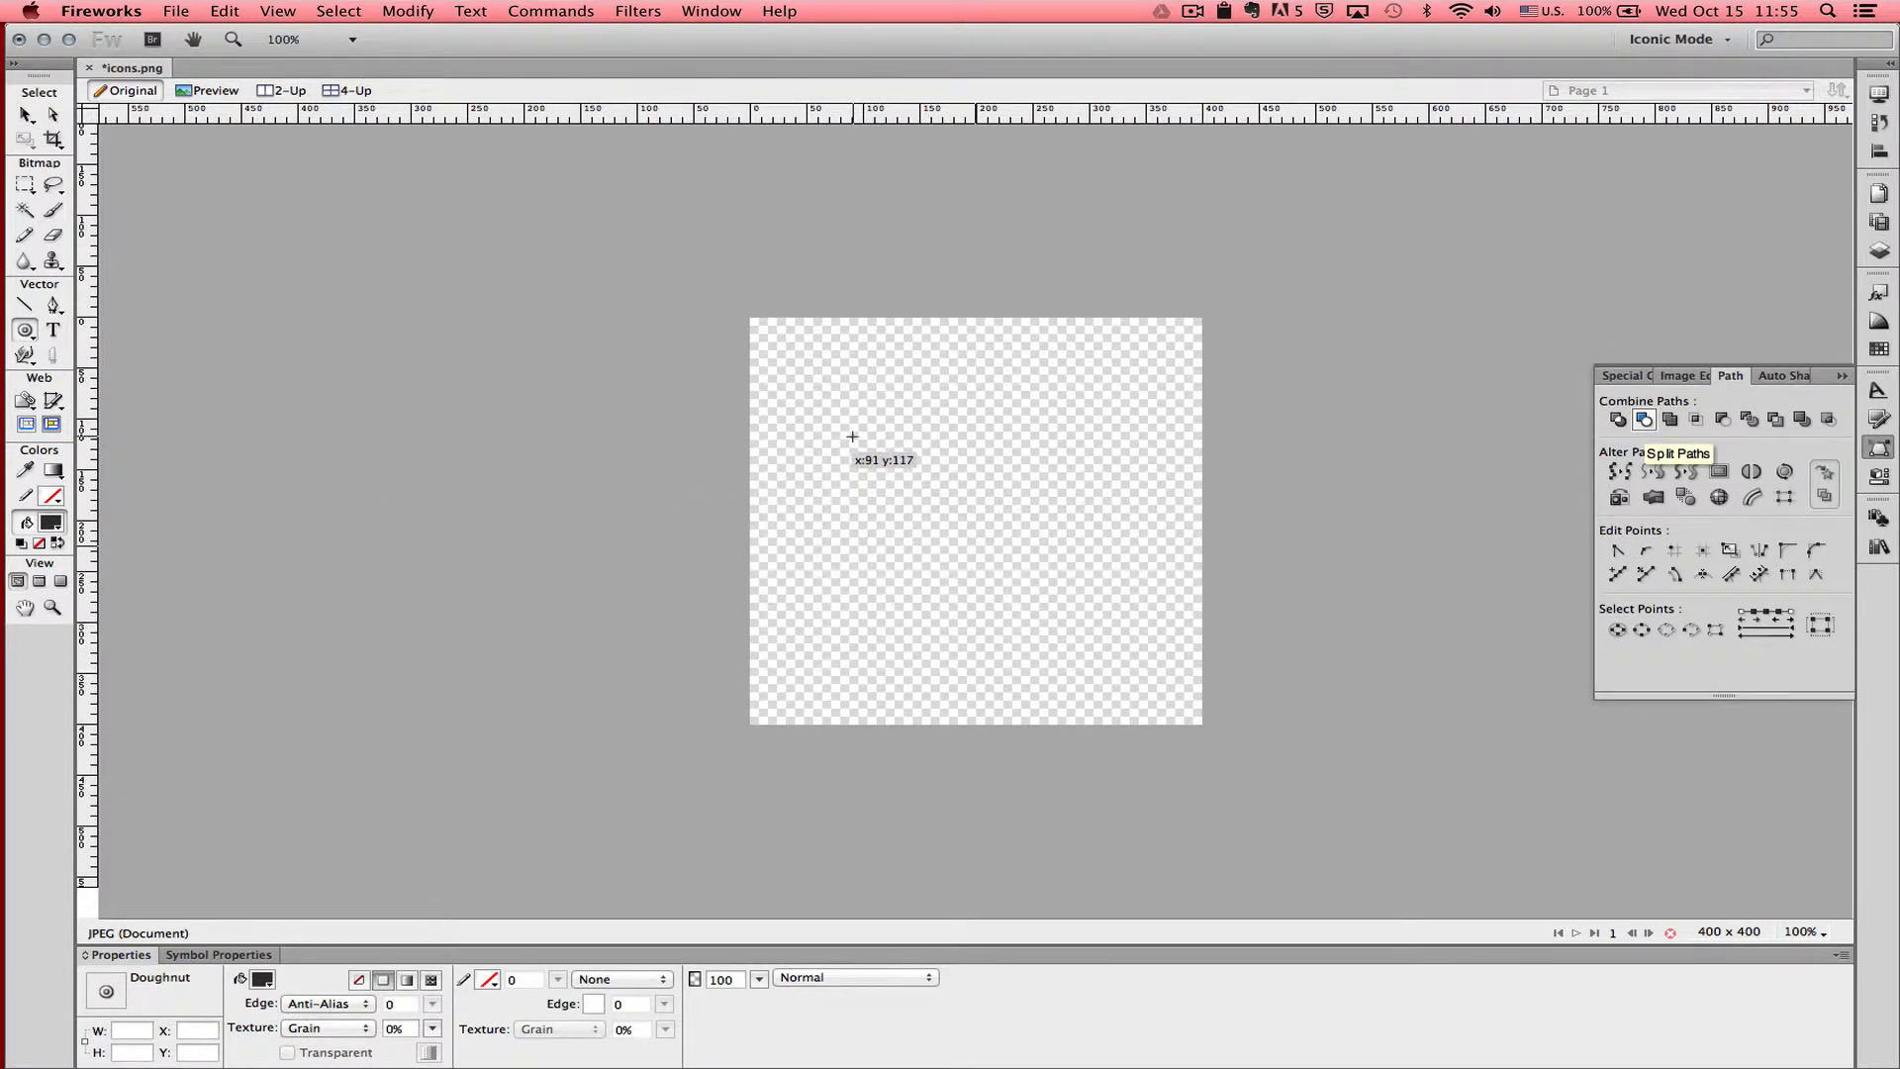
{"action": "left_click_drag", "start_coordinate": [852, 436], "coordinate": [1078, 616]}
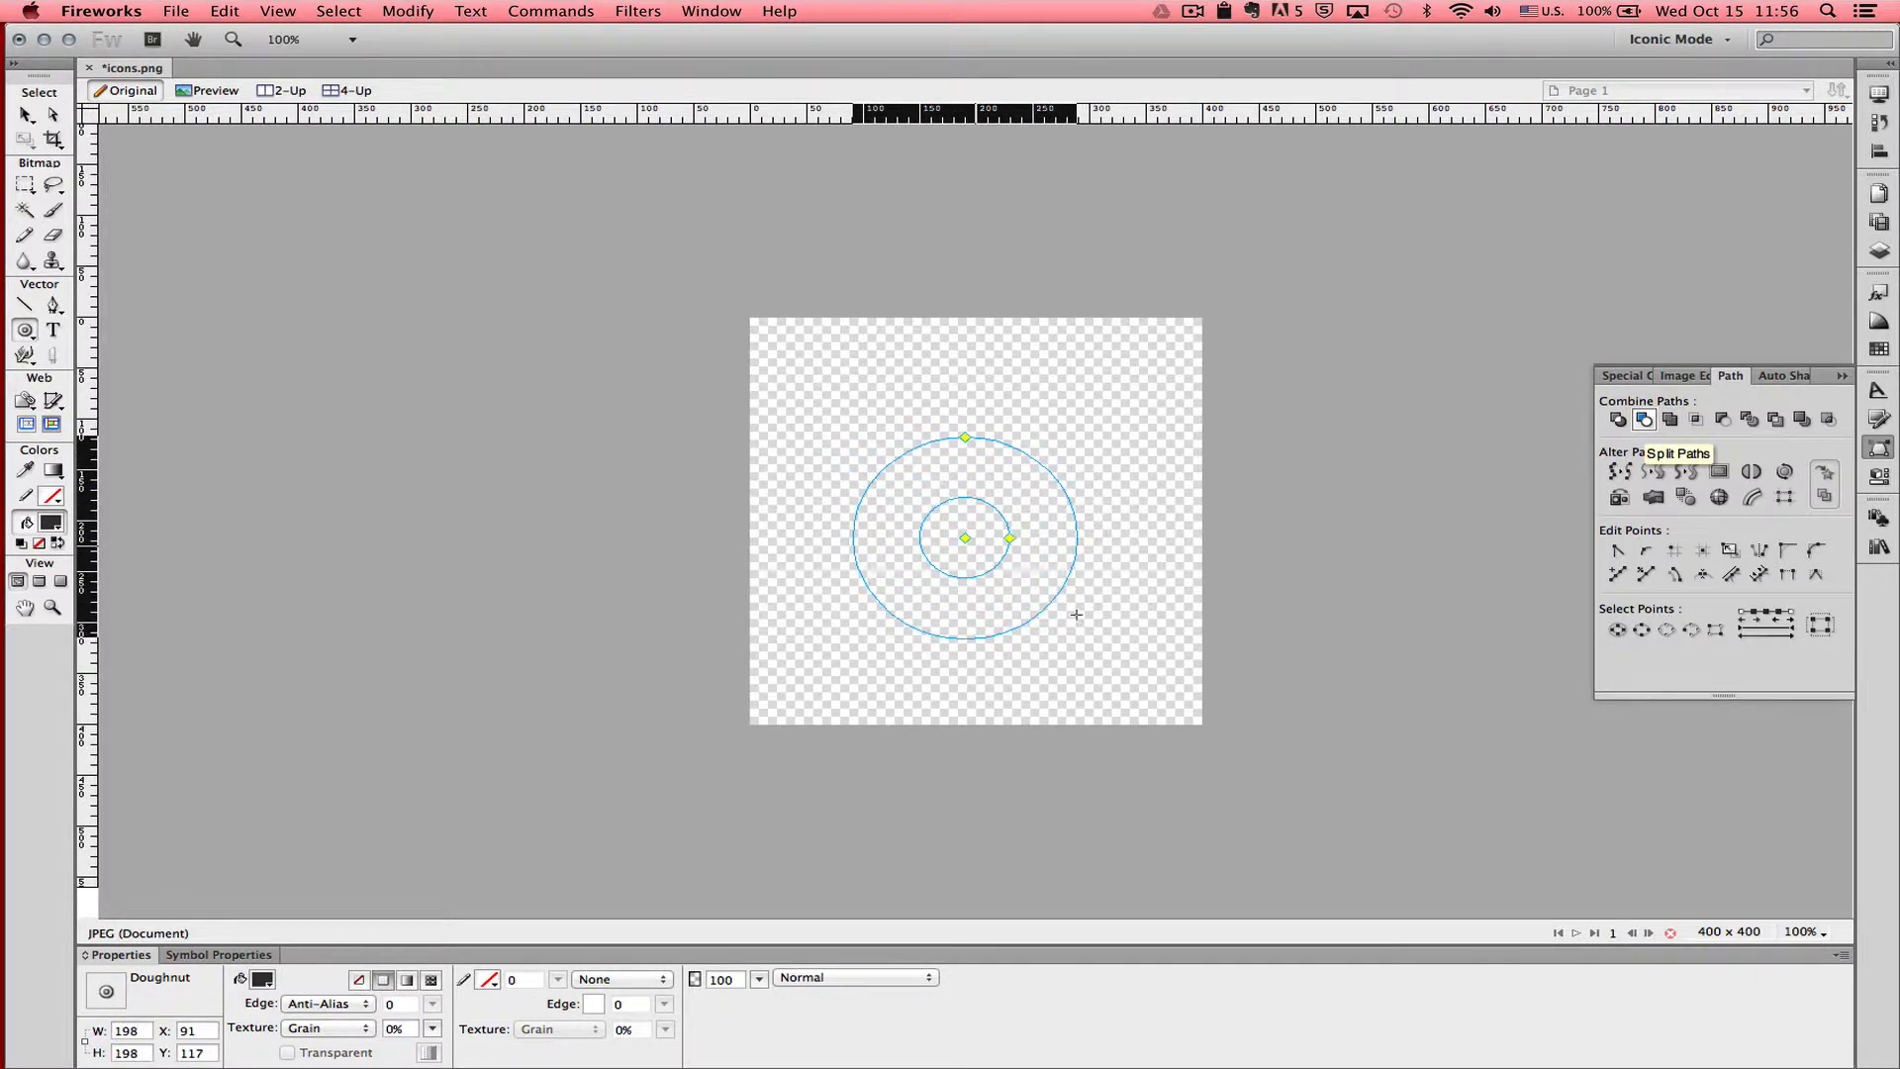
{"action": "left_click_drag", "start_coordinate": [1078, 616], "coordinate": [1077, 616]}
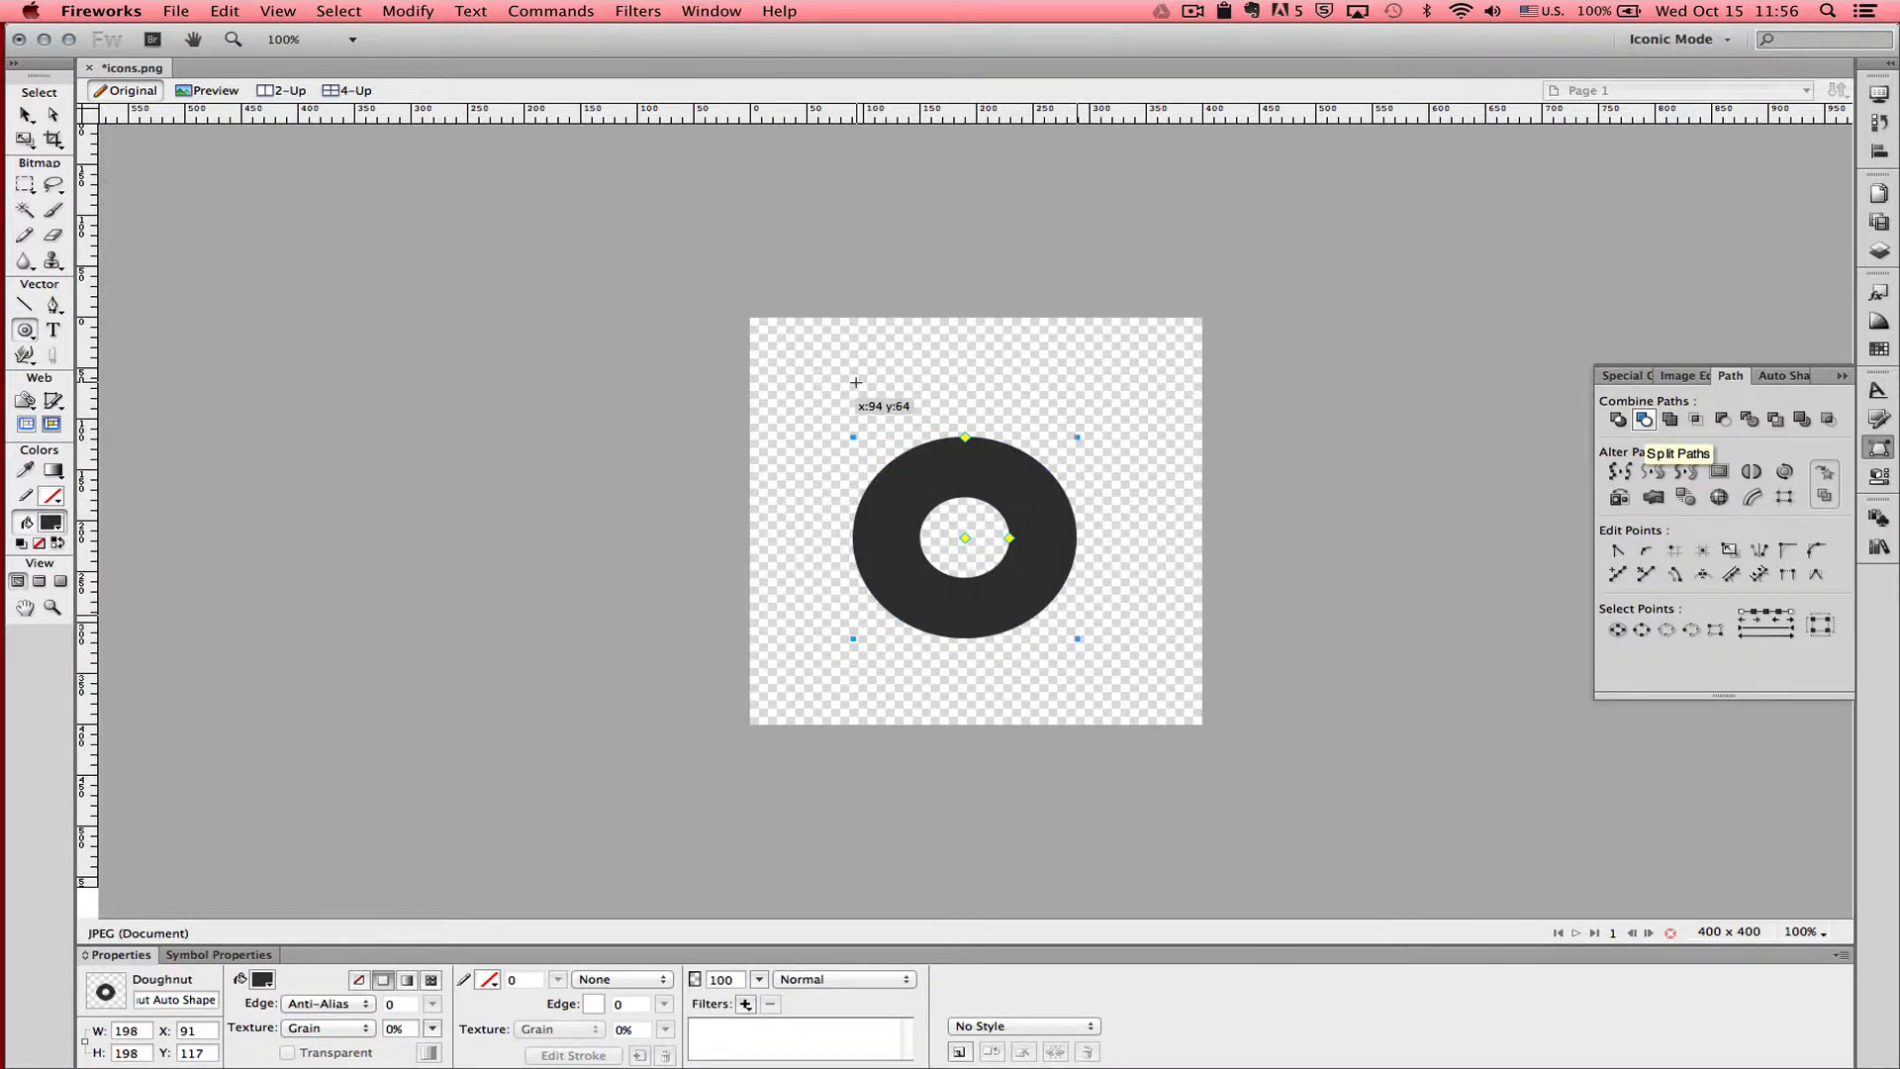
Step: Enlarge the doughnut's inner radius to form a thinner ring and move it to the canvas centre at X 101, Y 101
{"action": "left_click", "coordinate": [23, 117]}
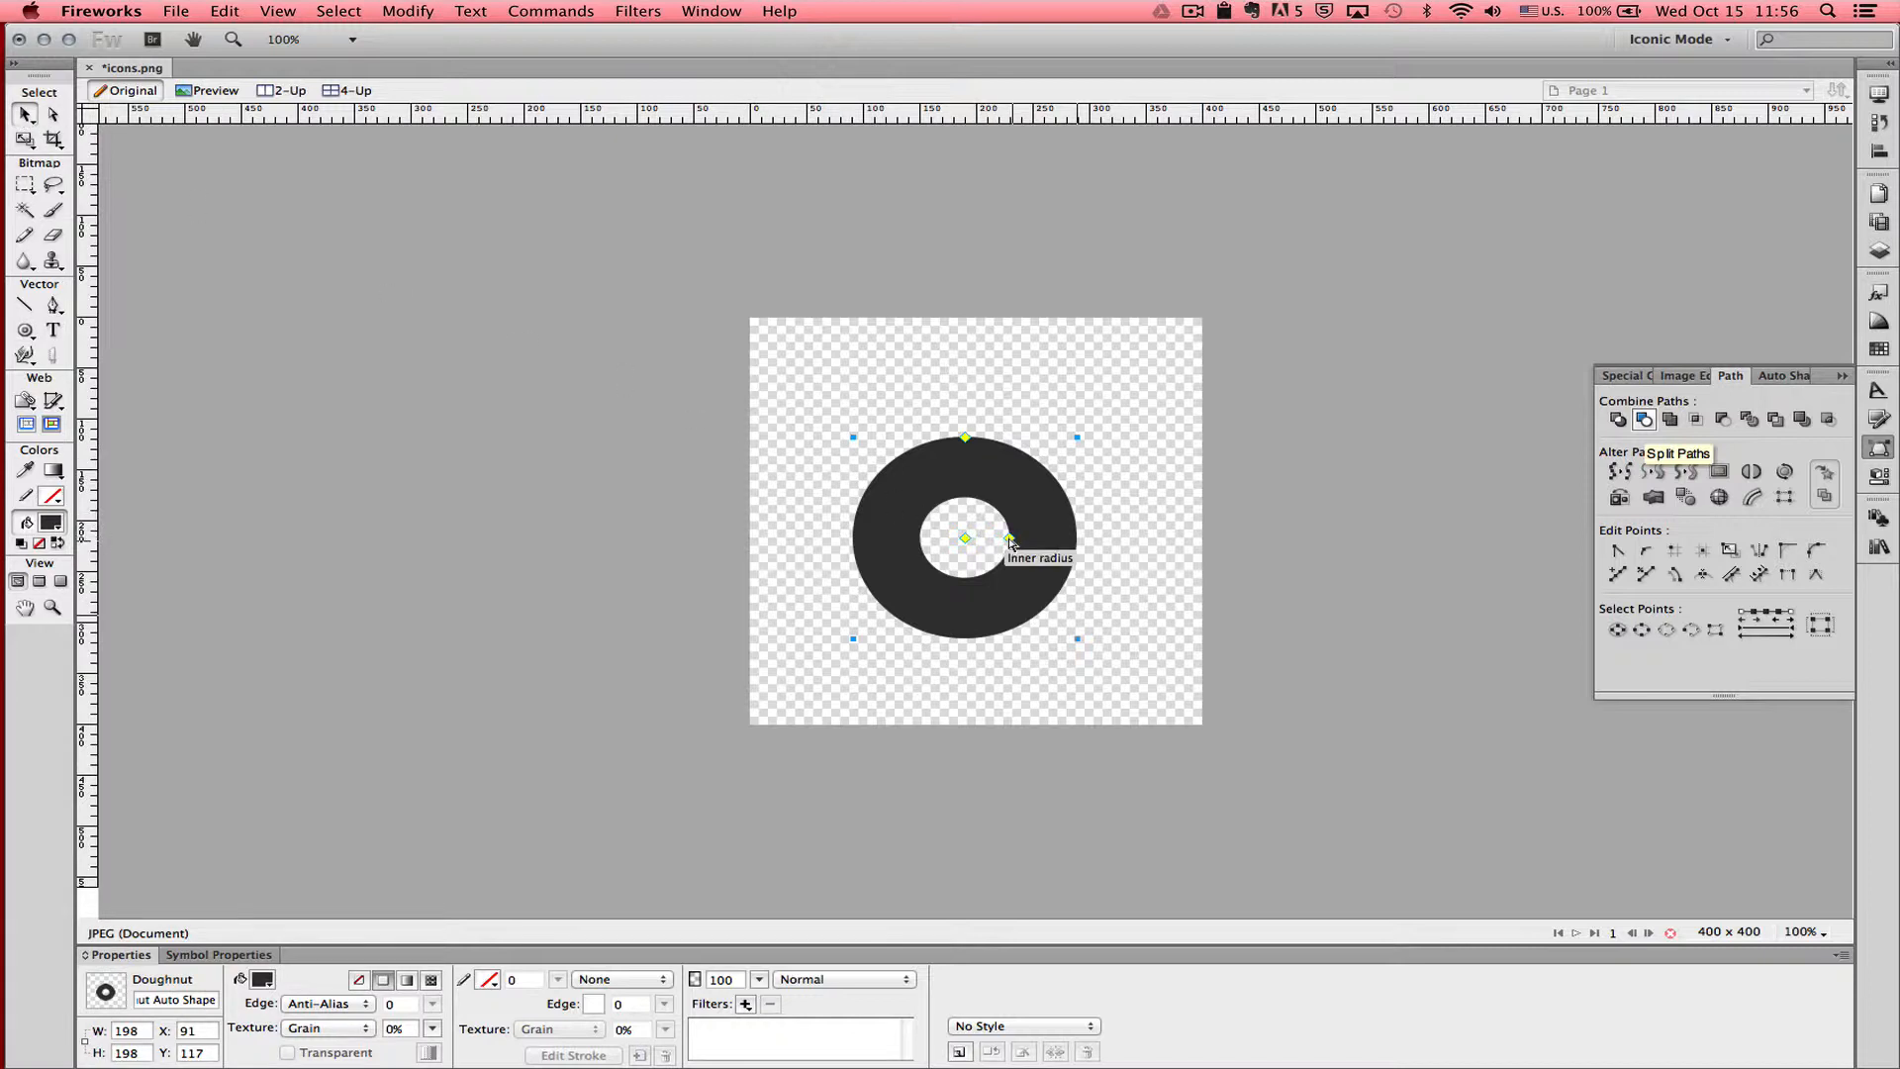
{"action": "left_click_drag", "start_coordinate": [1009, 541], "coordinate": [1051, 552]}
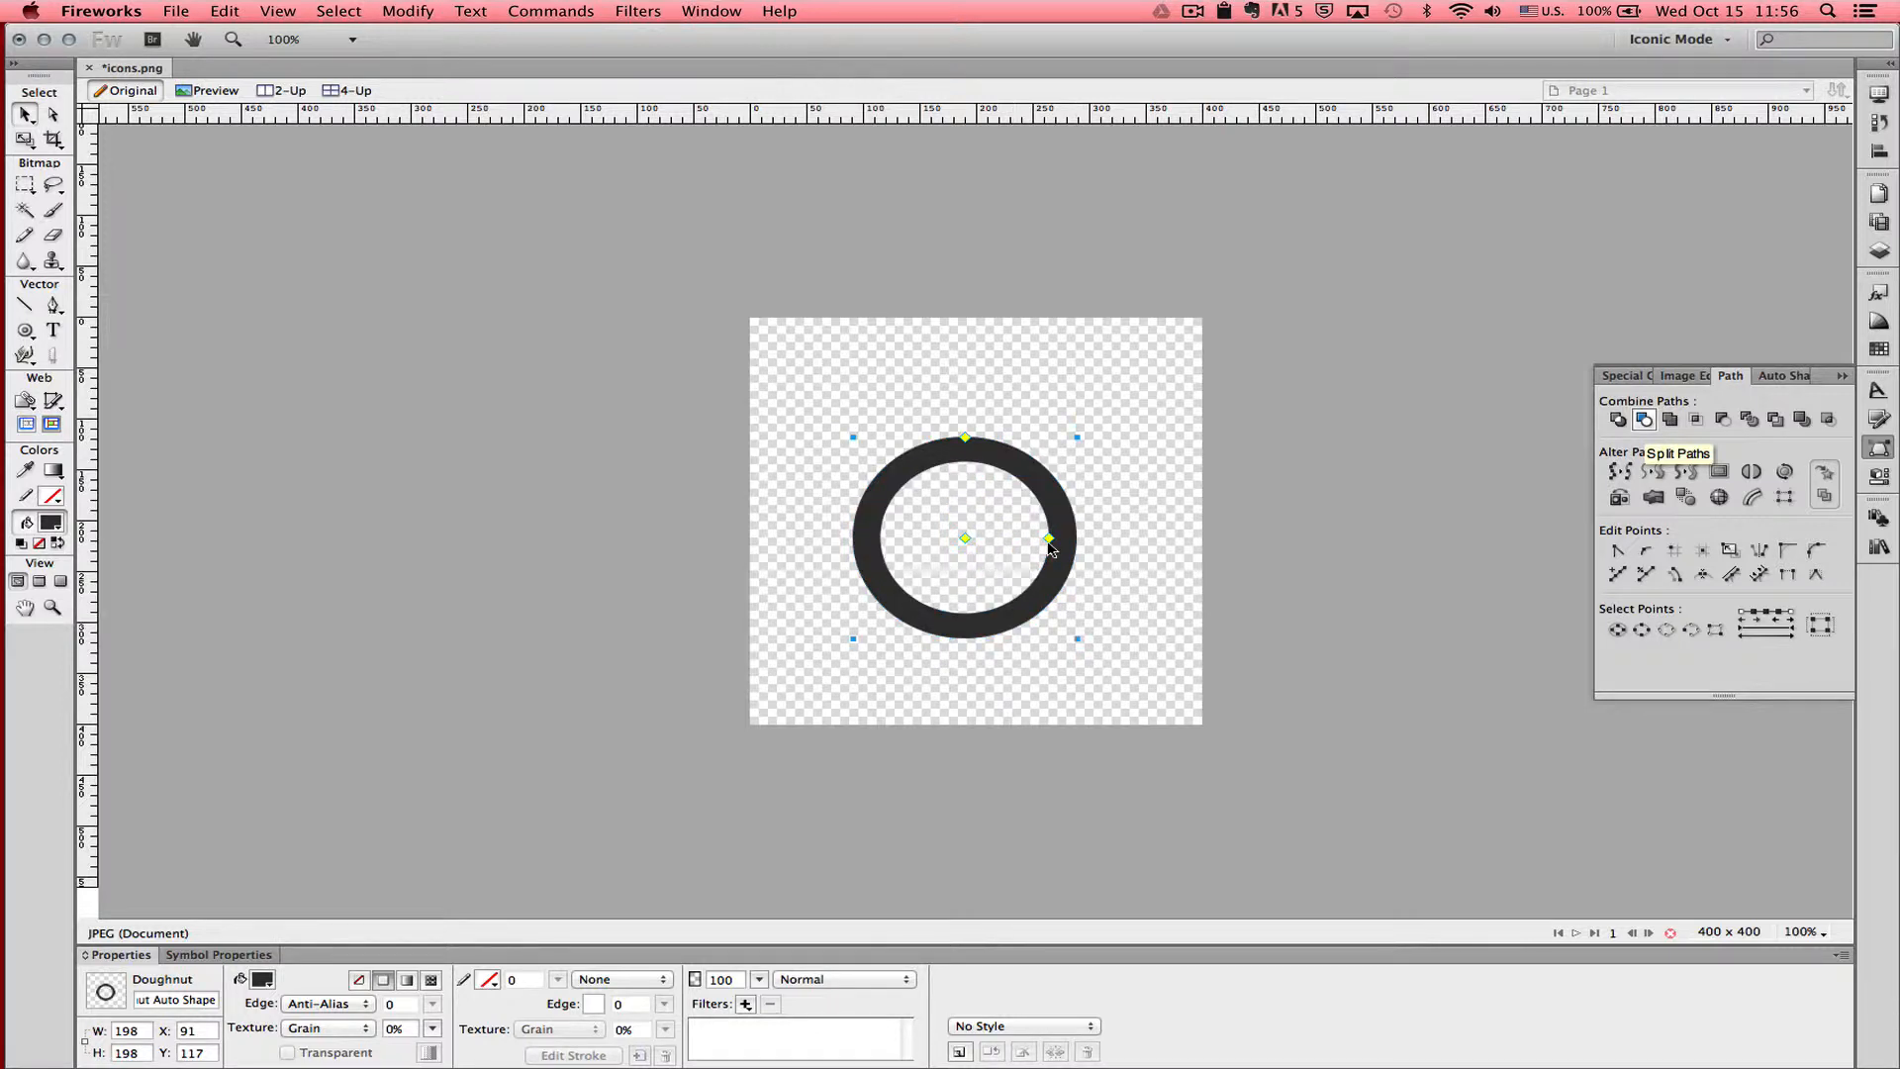
{"action": "mouse_move", "coordinate": [917, 461]}
{"action": "left_mouse_down"}
{"action": "mouse_move", "coordinate": [901, 453]}
{"action": "mouse_move", "coordinate": [926, 451]}
{"action": "left_mouse_up"}
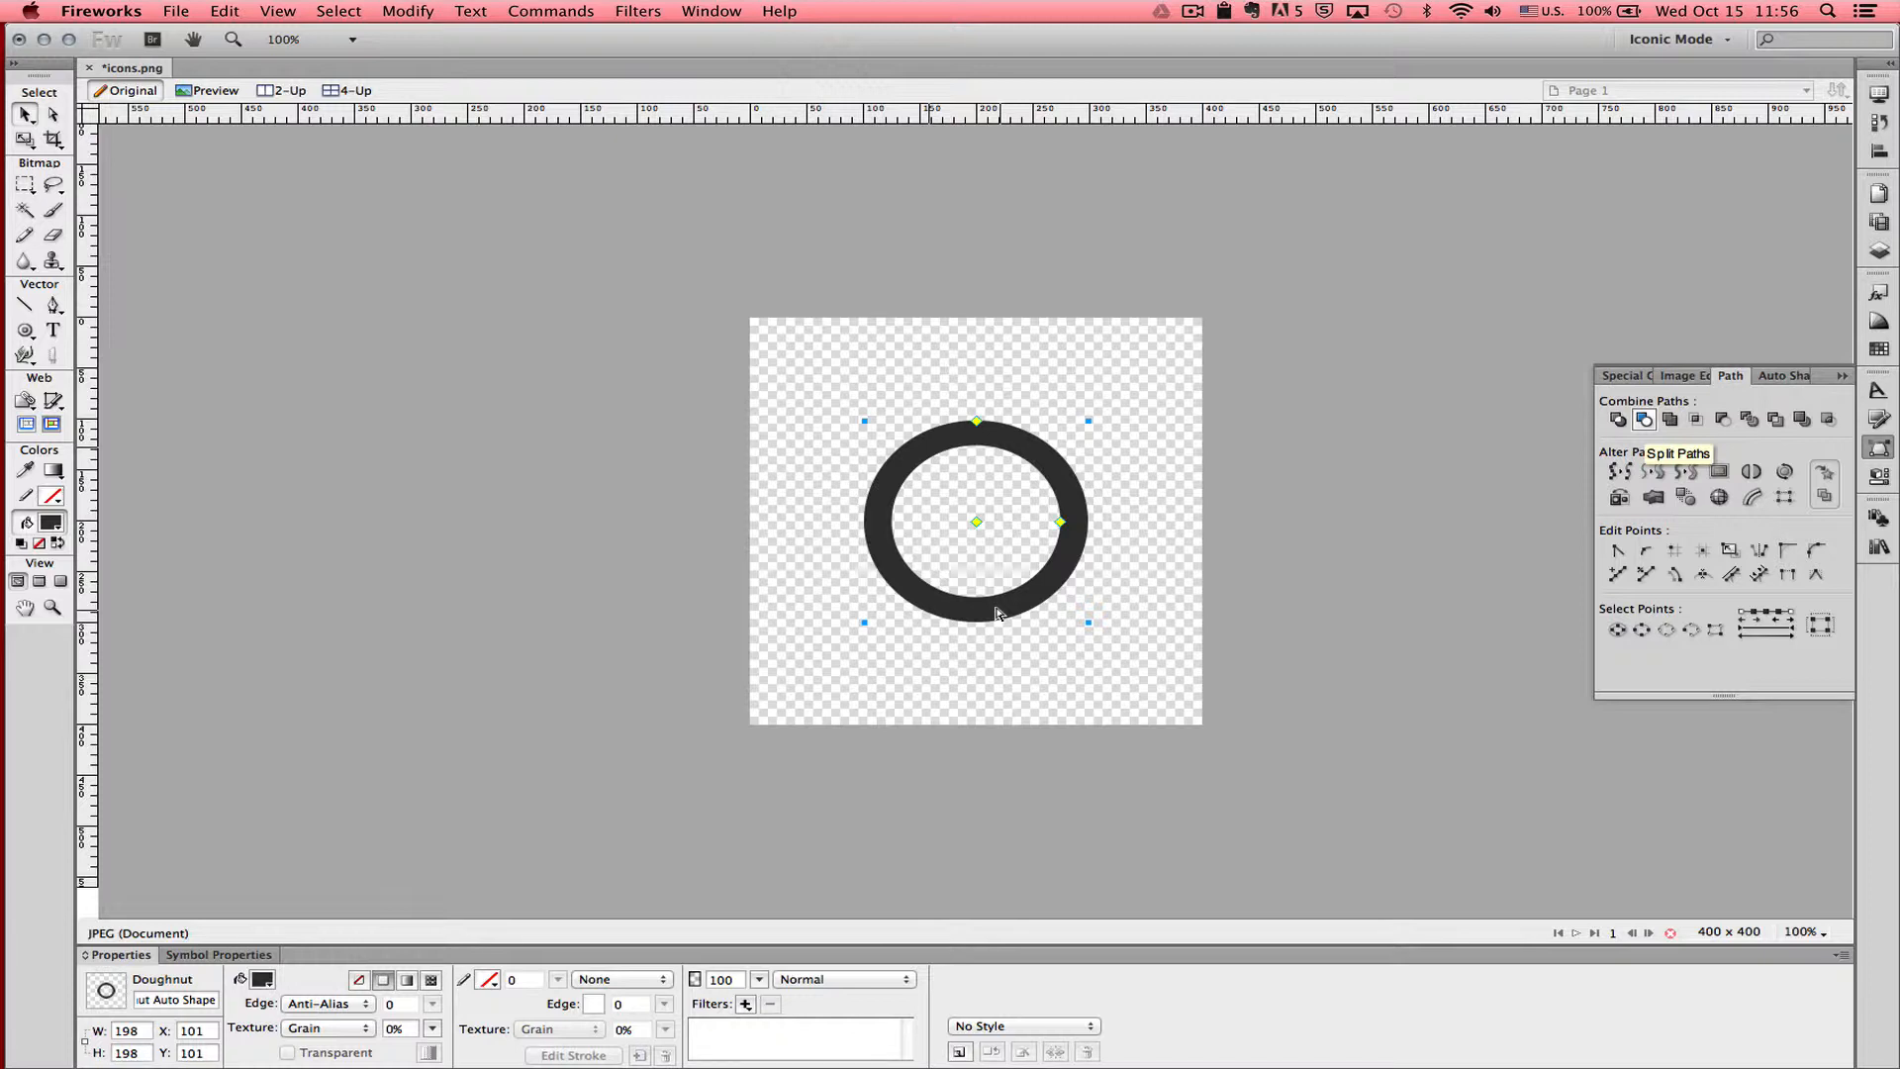
Step: Duplicate the ring, scale the copy down to about 116 × 116 px and place it inside the original
{"action": "left_click_drag", "start_coordinate": [998, 613], "coordinate": [998, 669]}
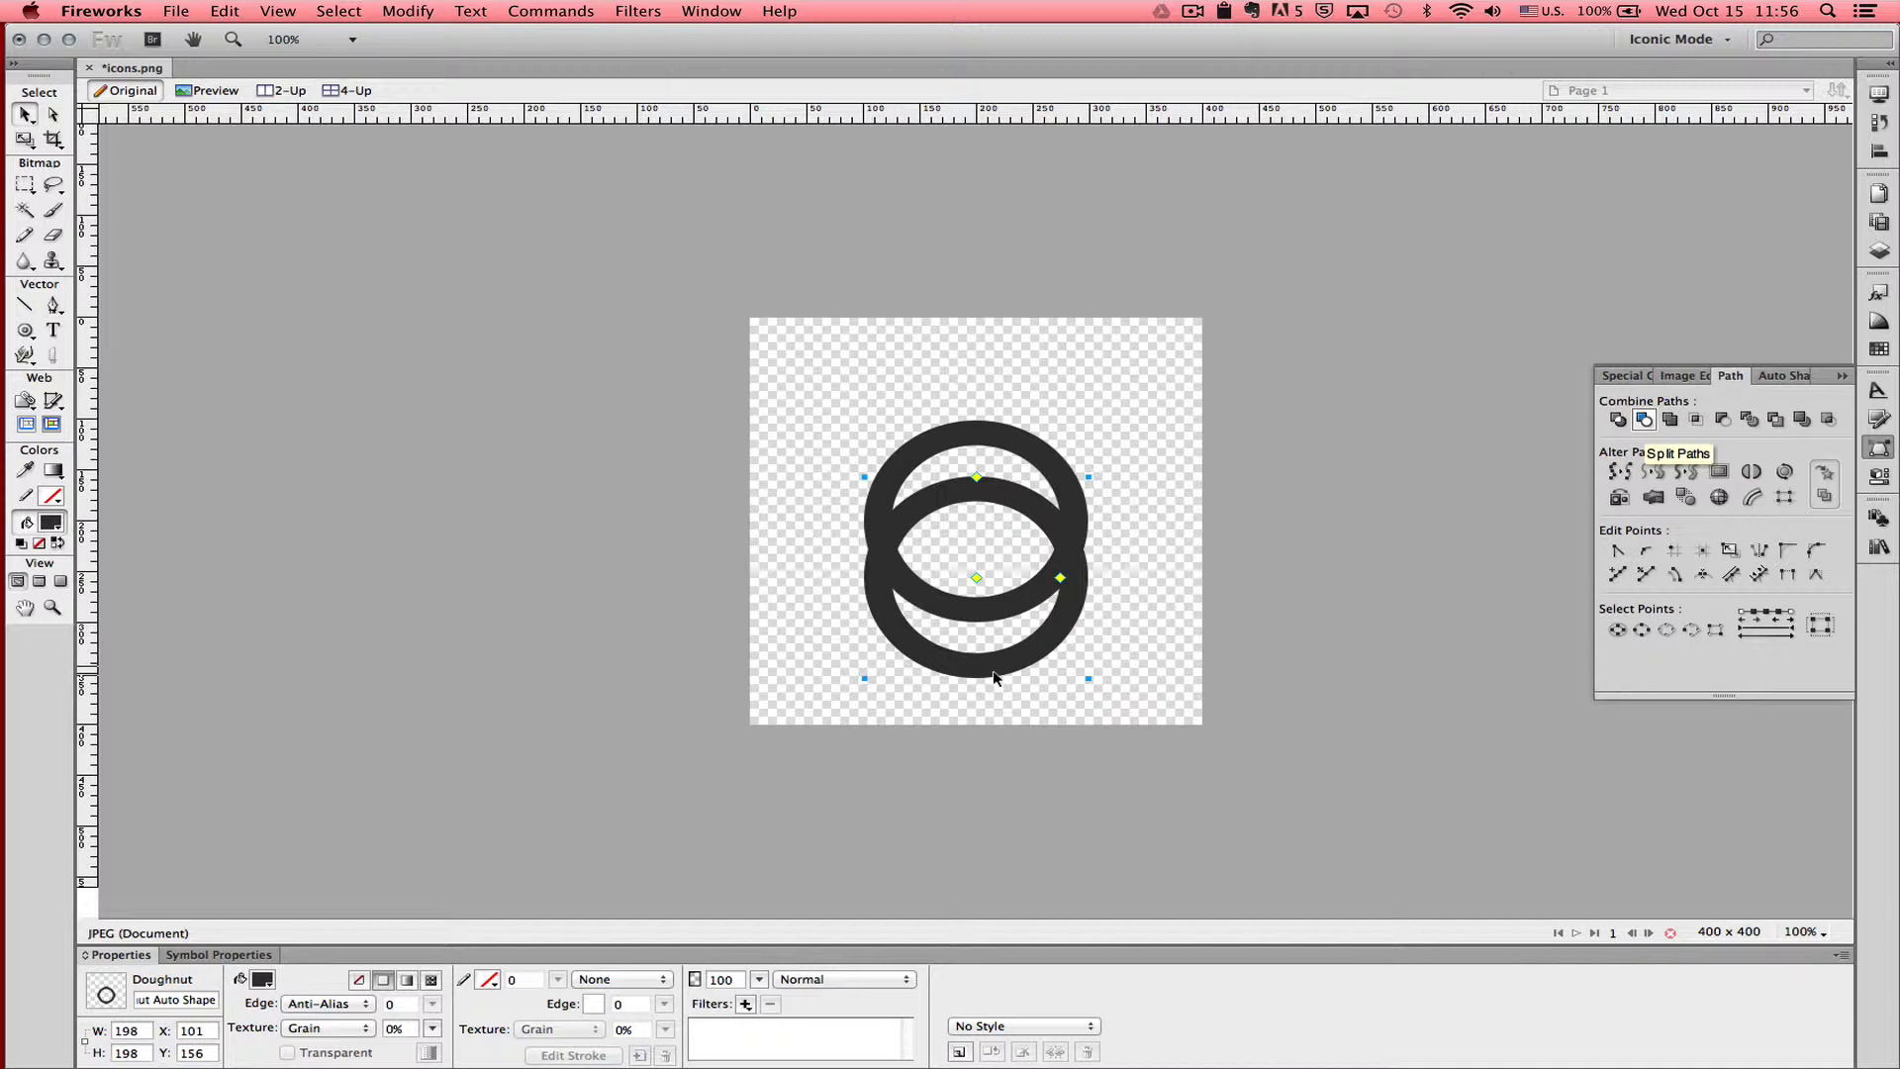
{"action": "key", "text": "q"}
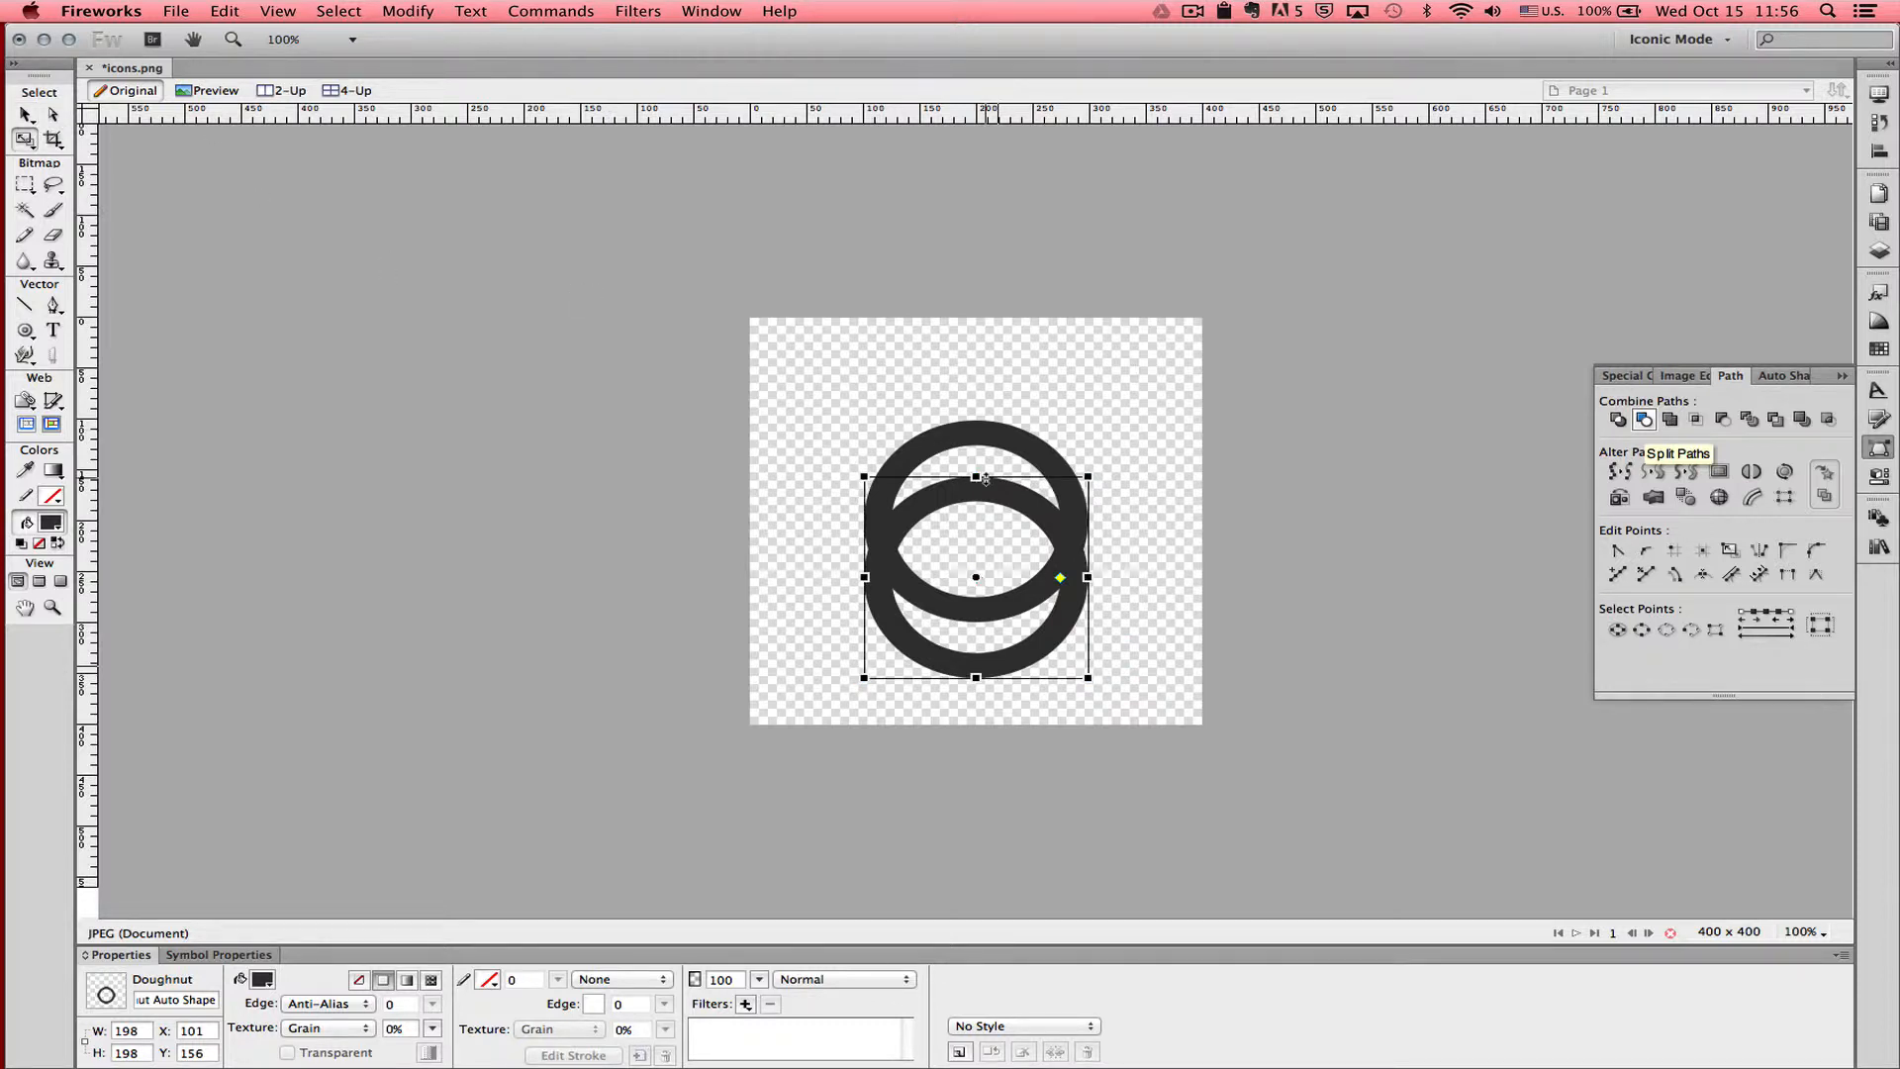
{"action": "left_click_drag", "start_coordinate": [1087, 678], "coordinate": [1051, 645]}
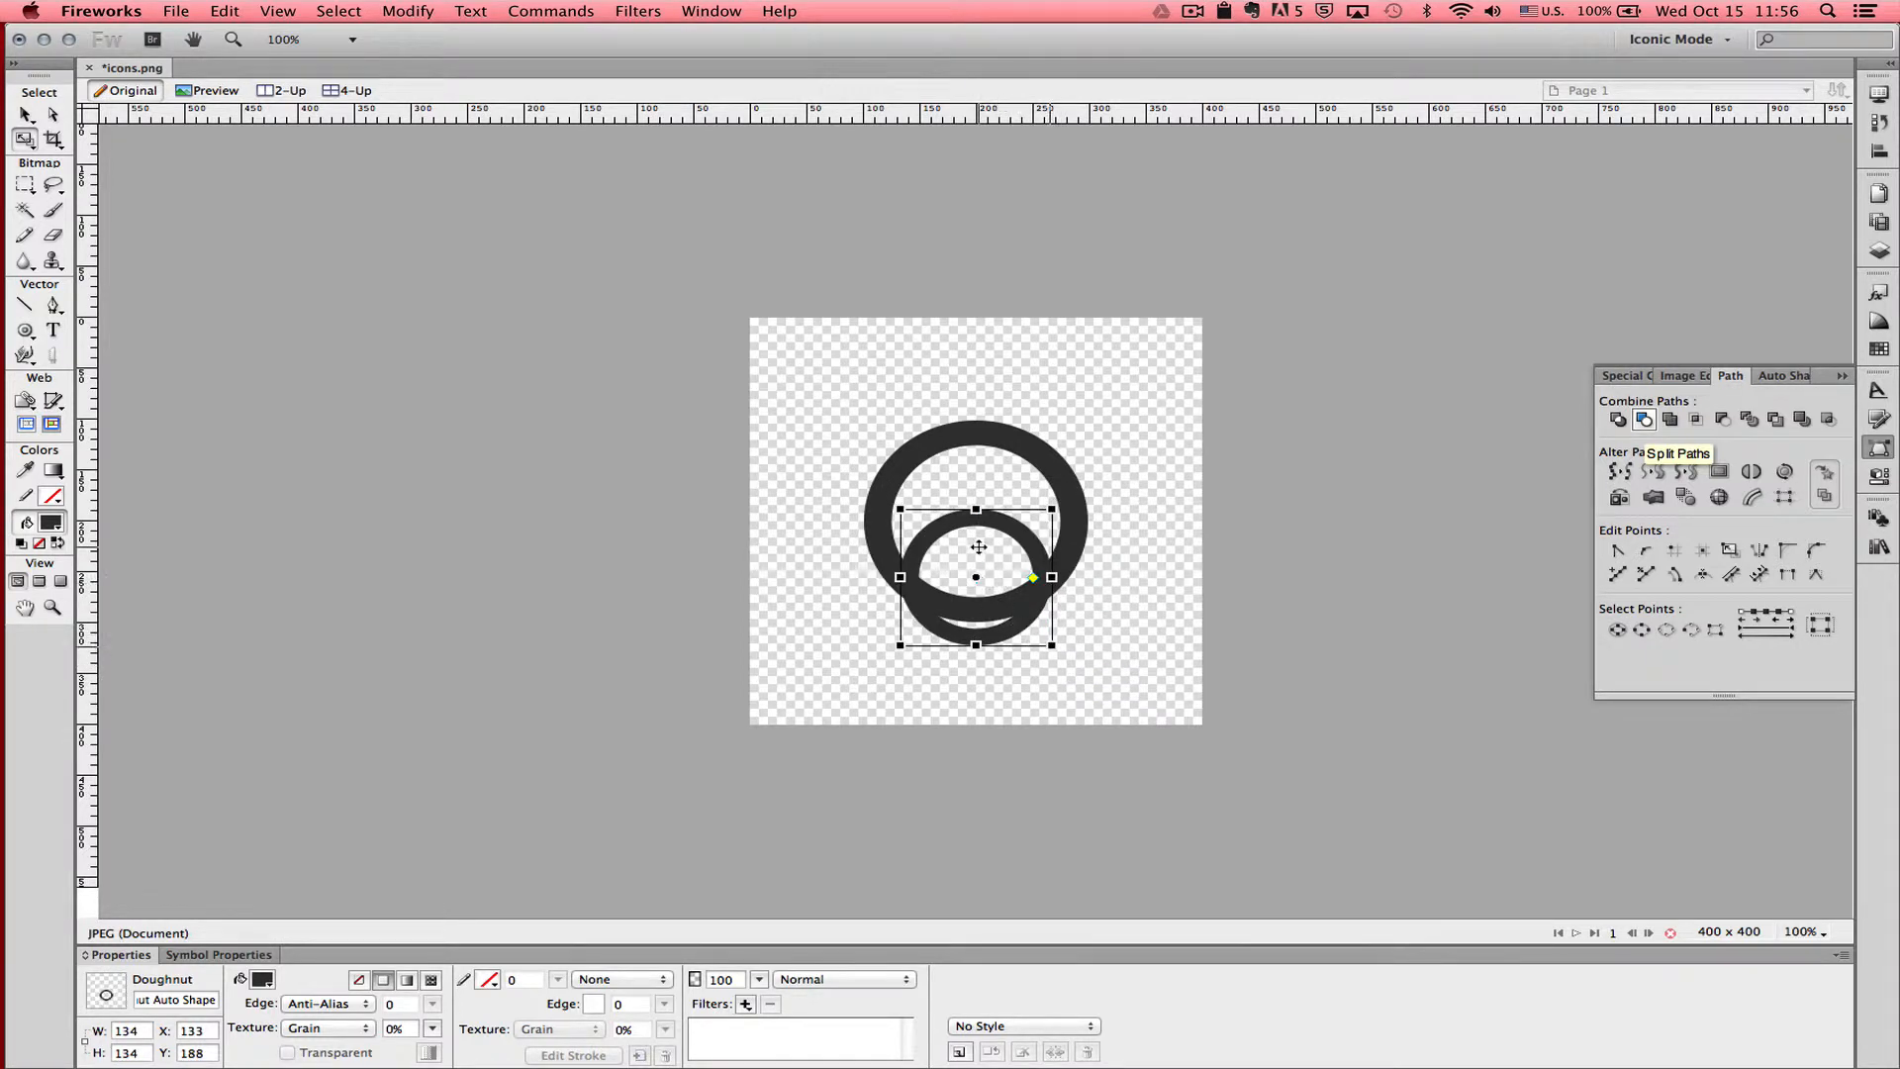
{"action": "left_click_drag", "start_coordinate": [956, 525], "coordinate": [956, 477]}
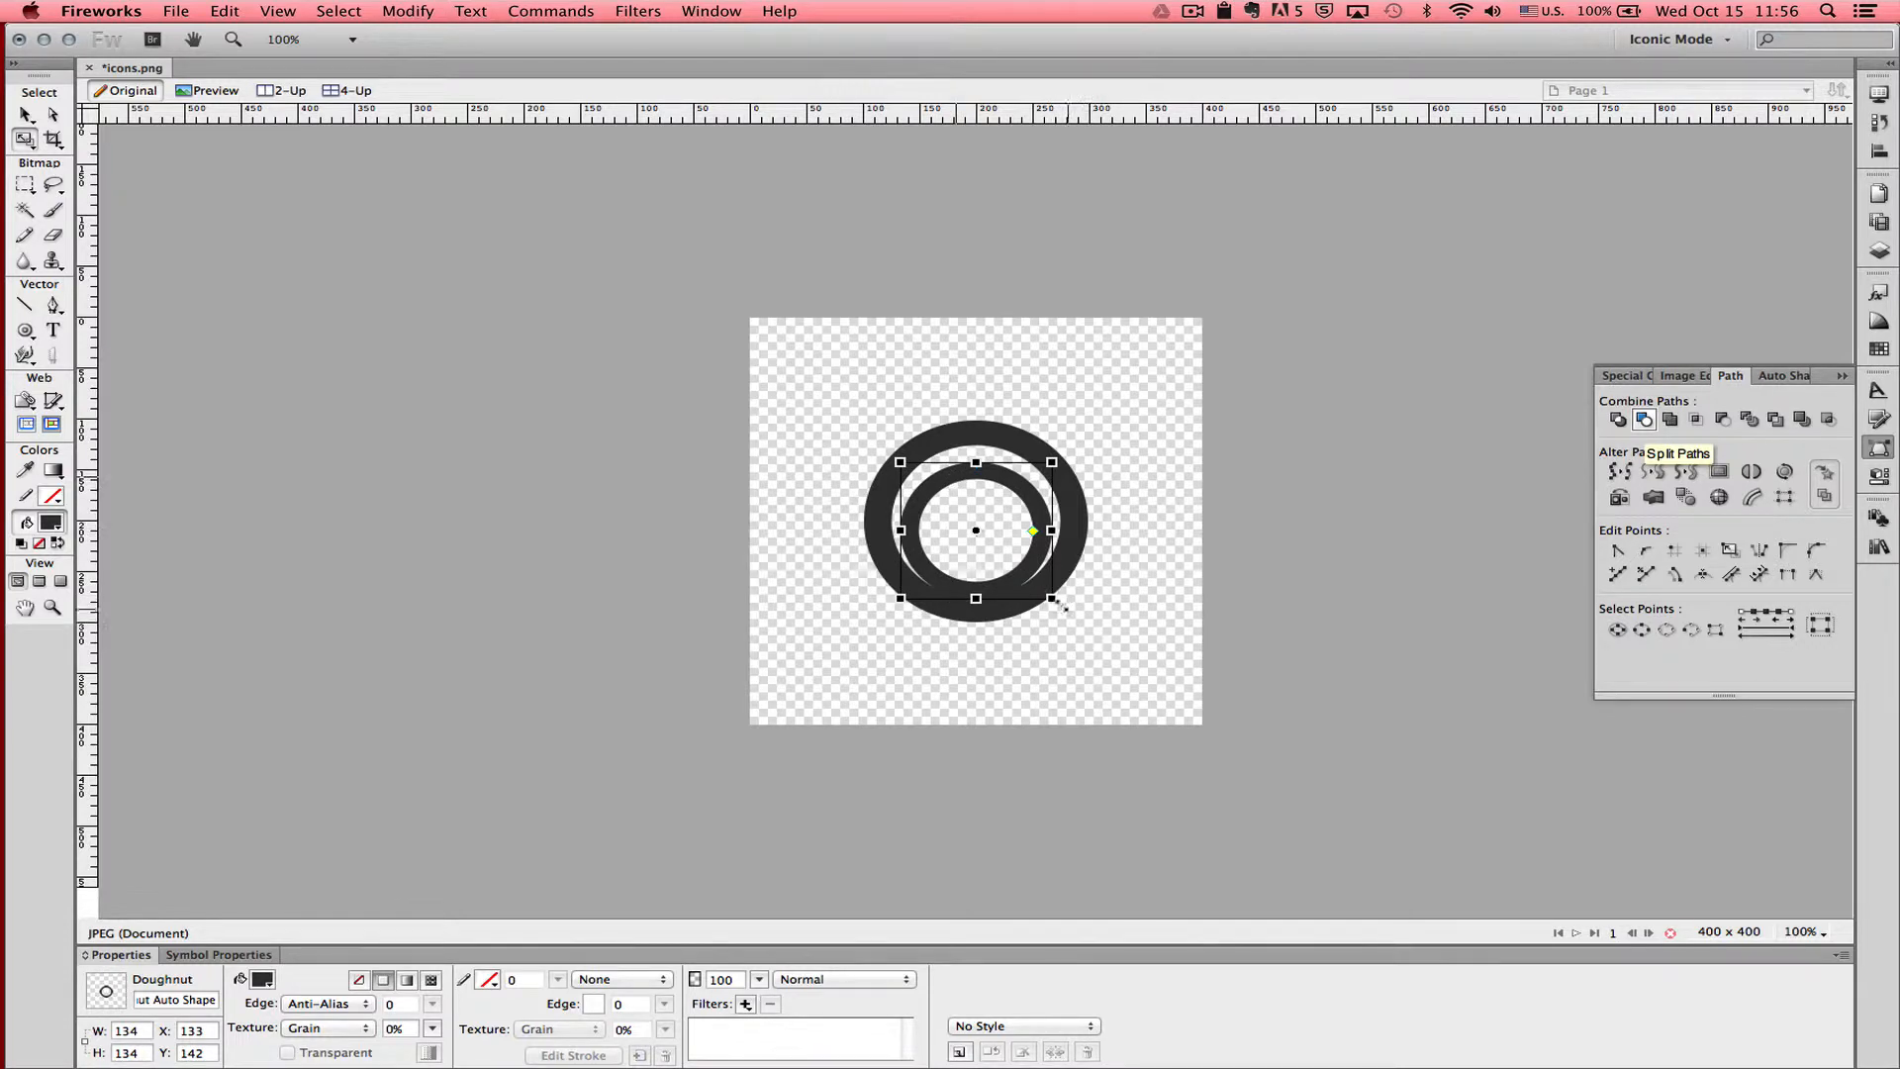
{"action": "left_click_drag", "start_coordinate": [1048, 595], "coordinate": [1042, 587]}
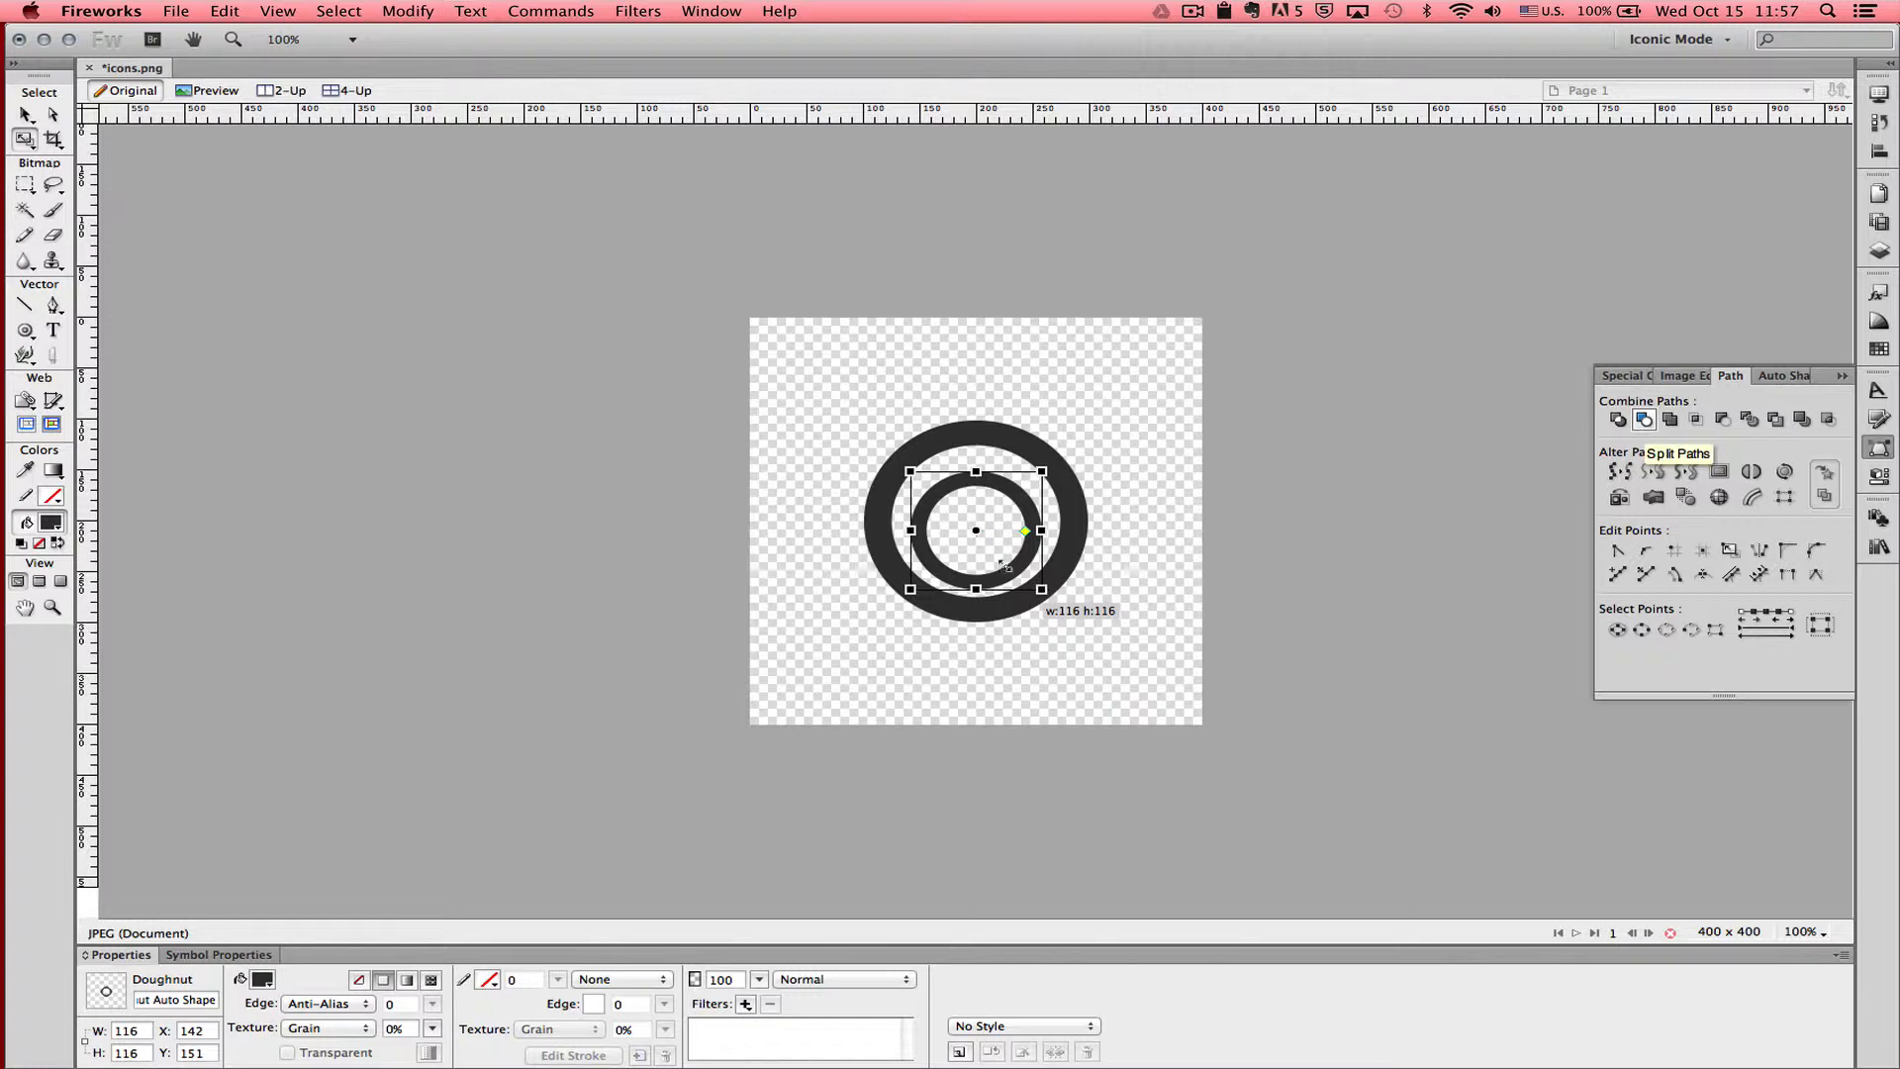
Step: Align both rings on their horizontal and vertical centres so they are concentric
{"action": "left_click", "coordinate": [24, 116]}
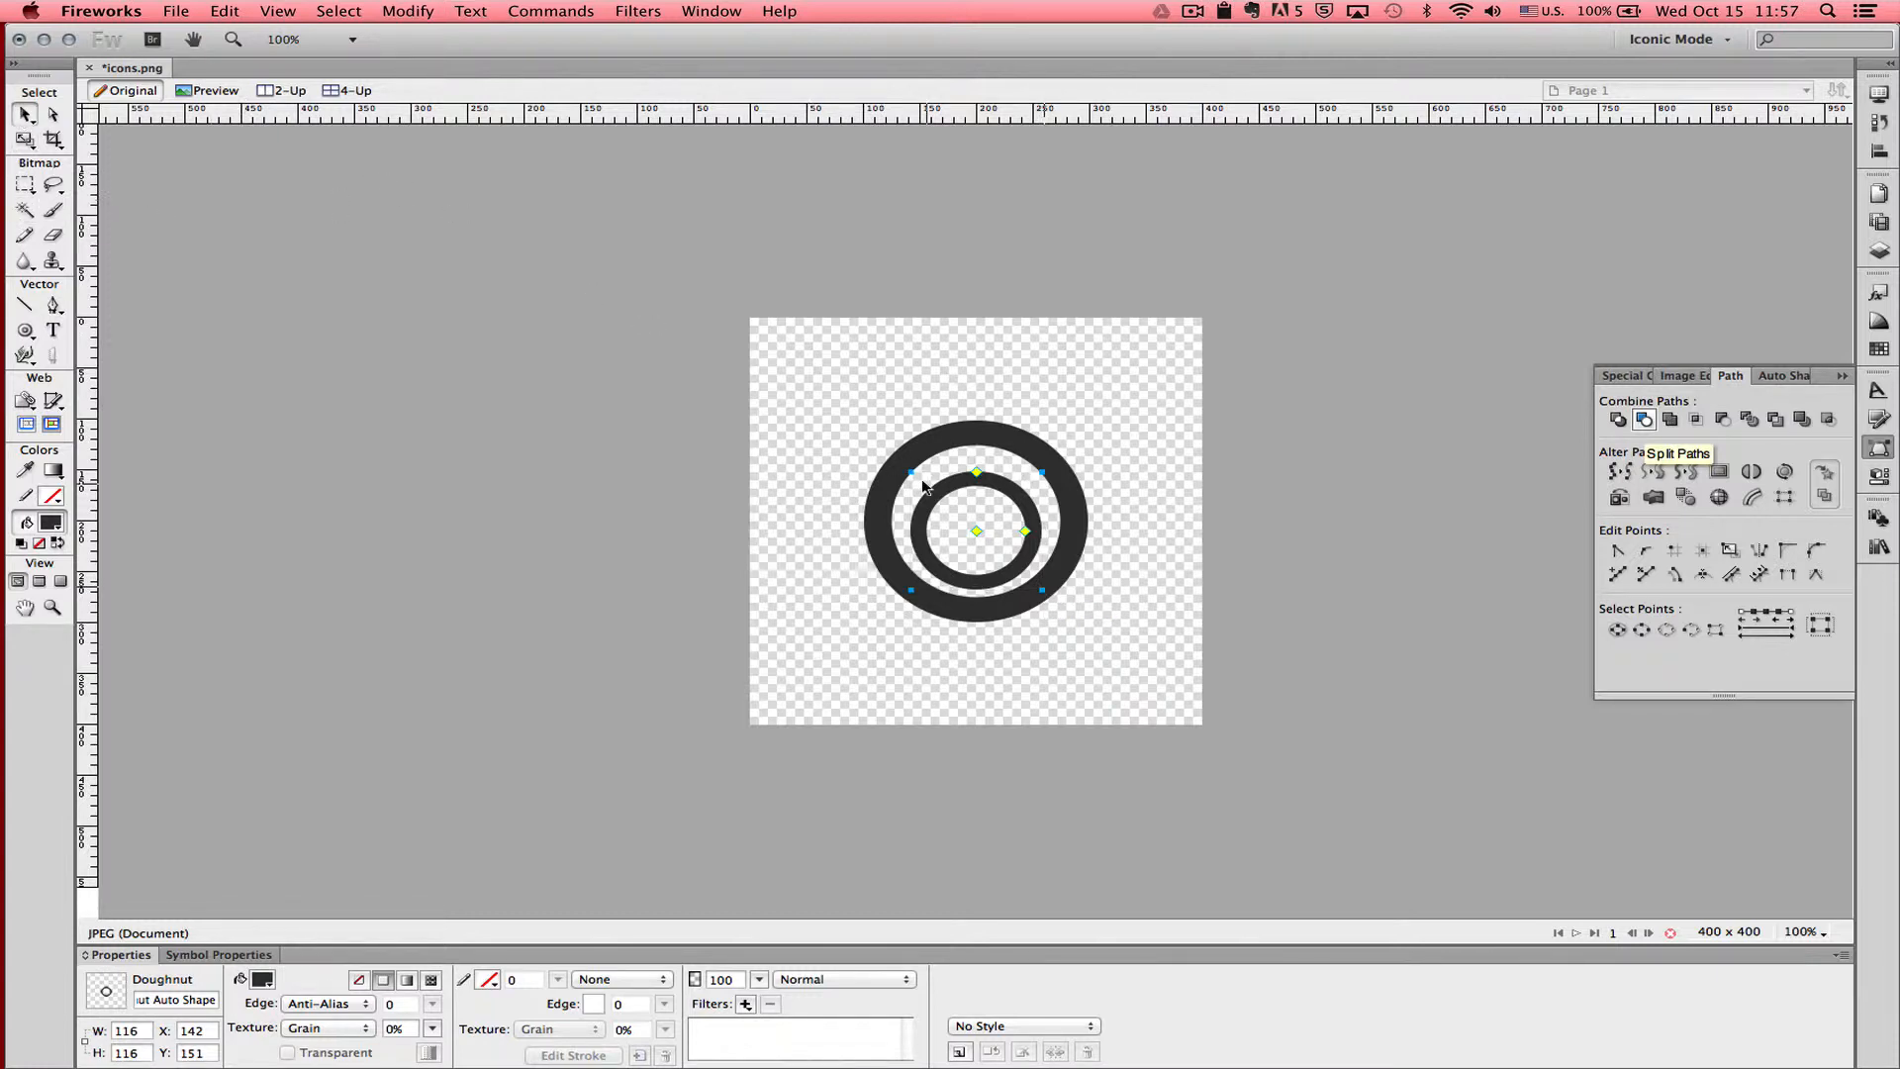
{"action": "left_click_drag", "start_coordinate": [851, 409], "coordinate": [1104, 640]}
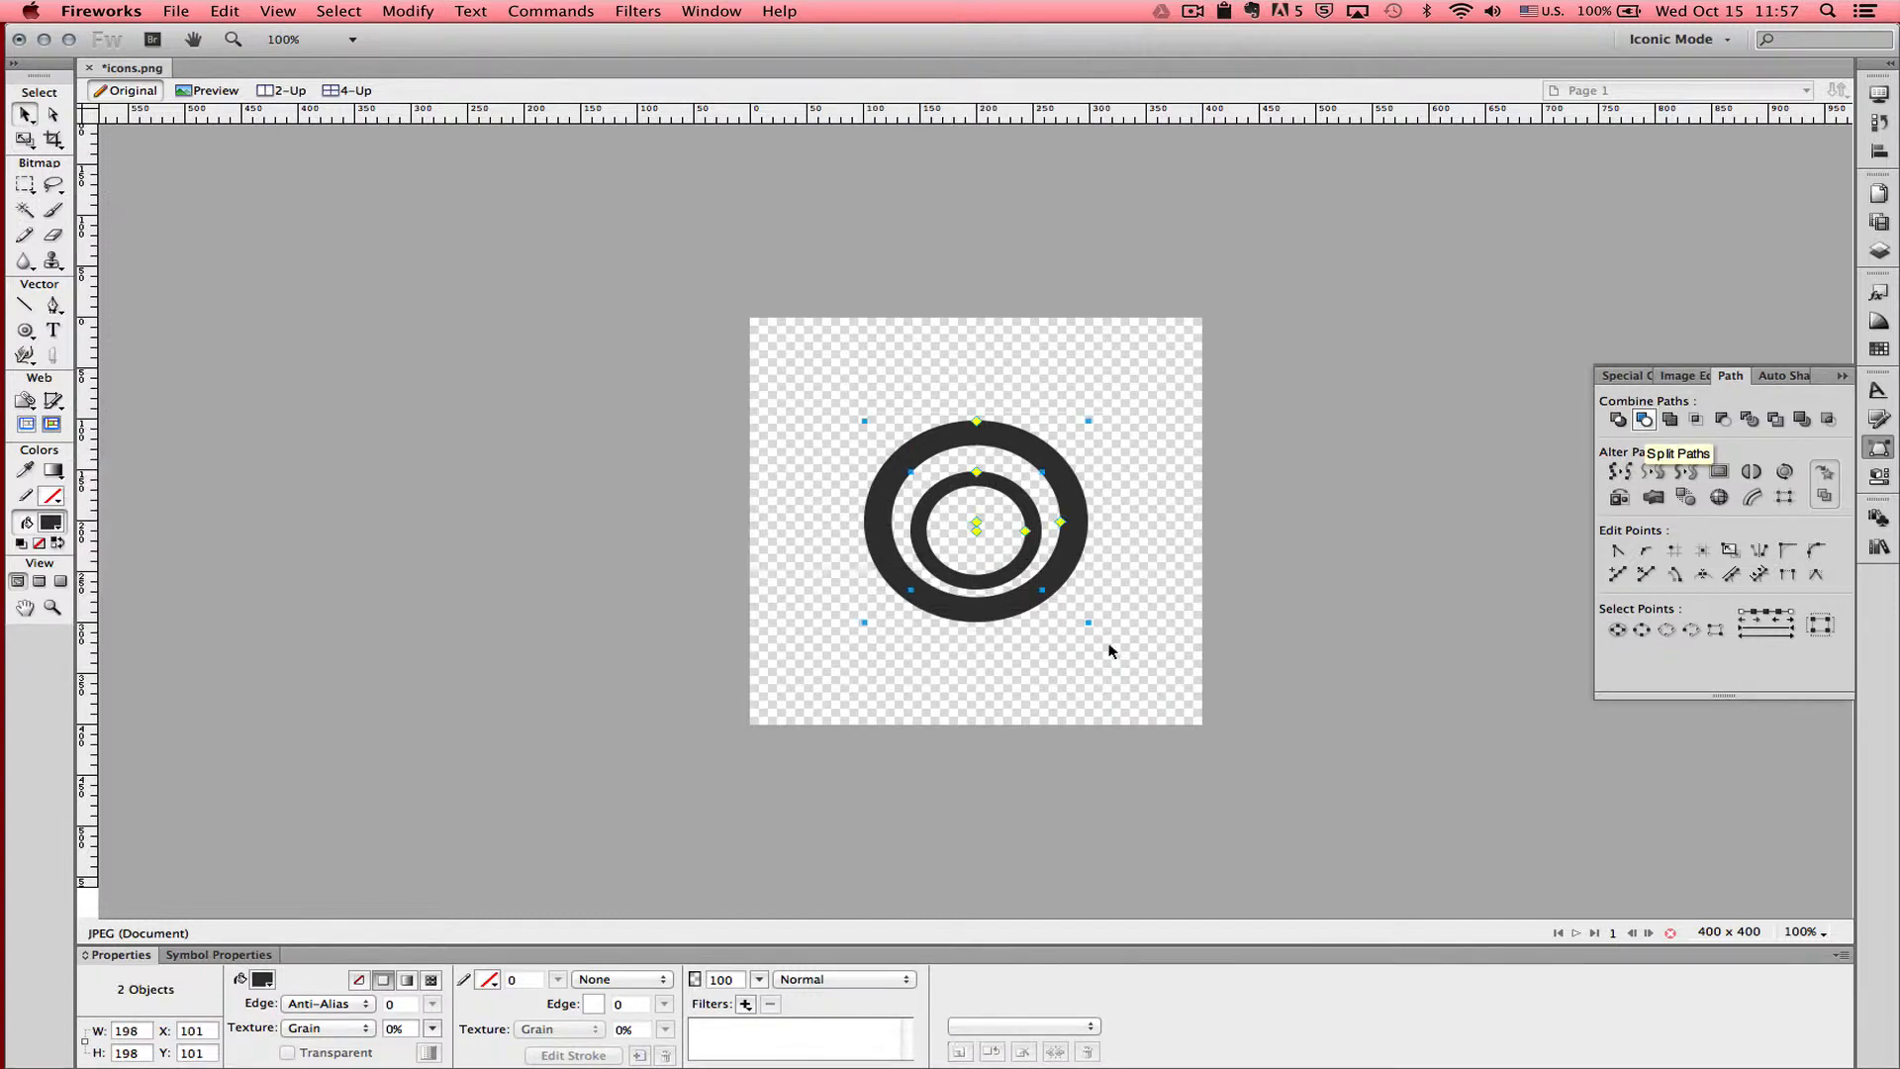
{"action": "left_click", "coordinate": [1880, 154]}
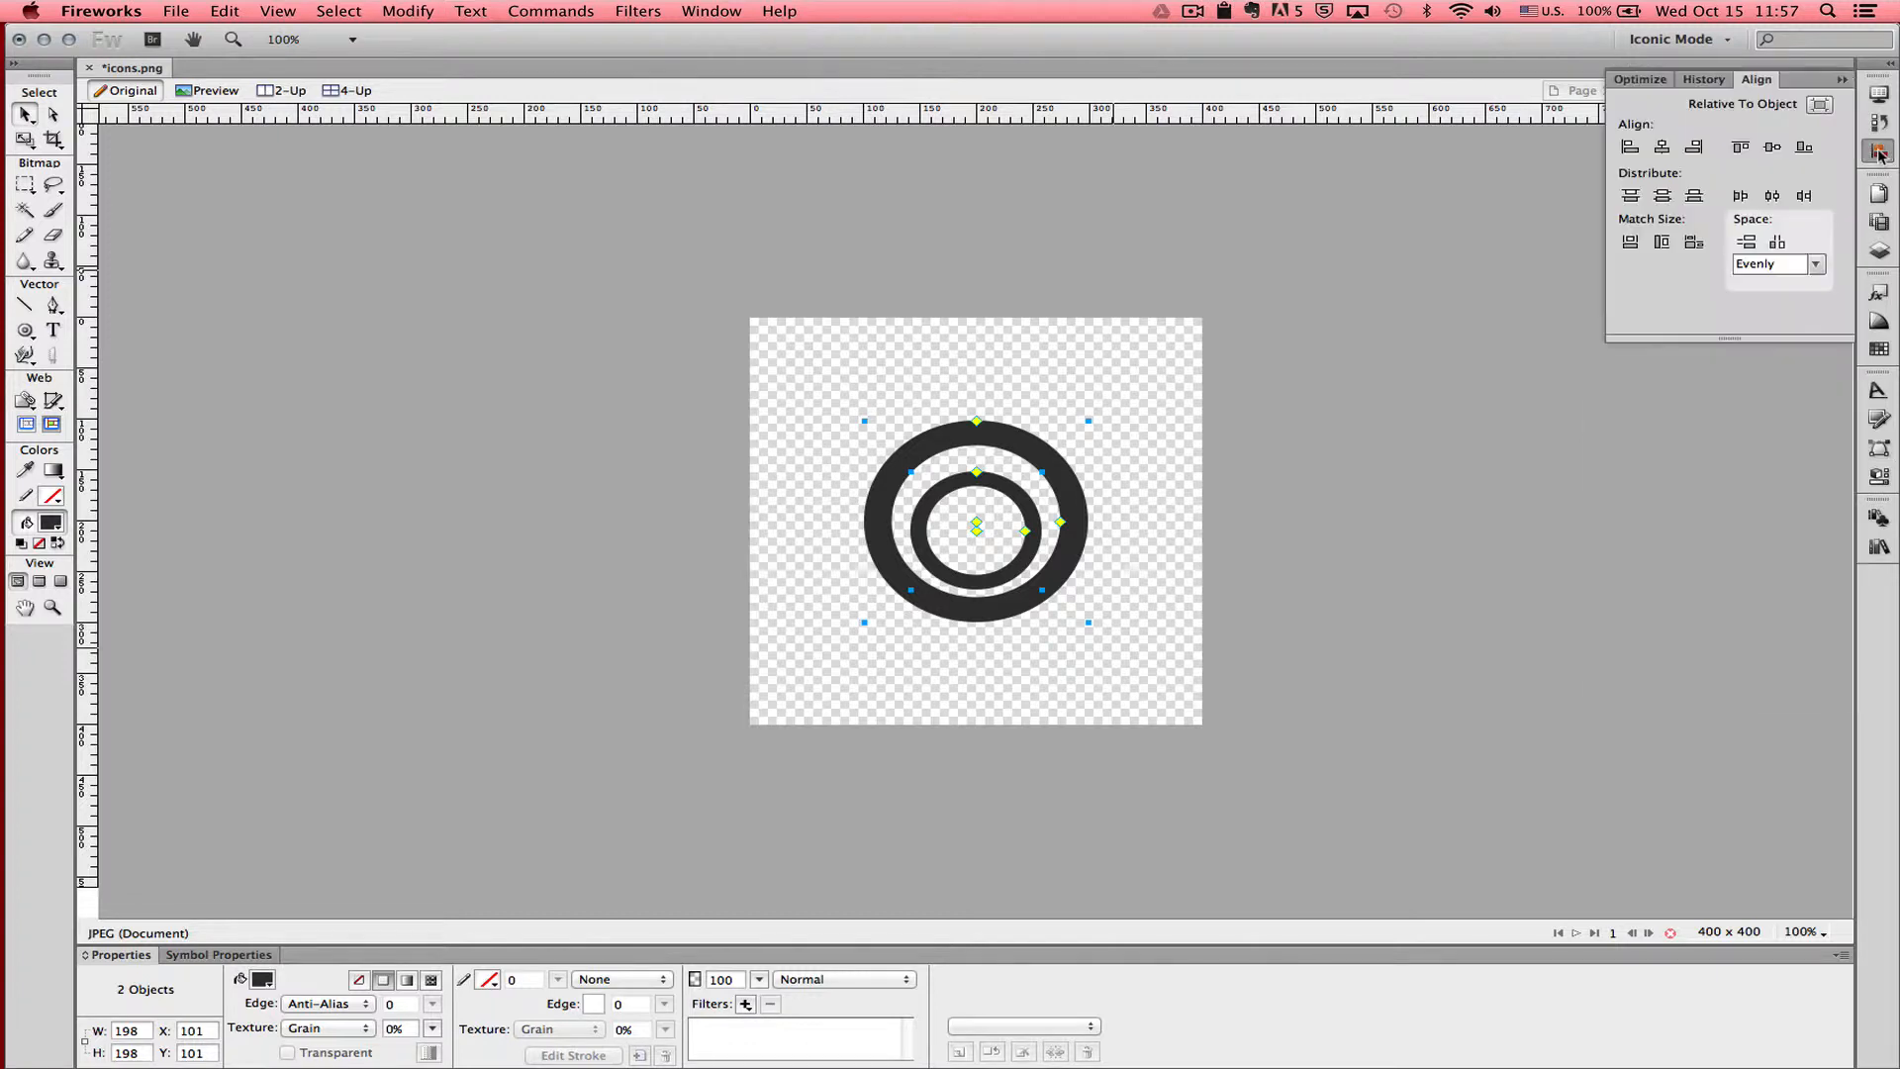
{"action": "left_click", "coordinate": [1663, 147]}
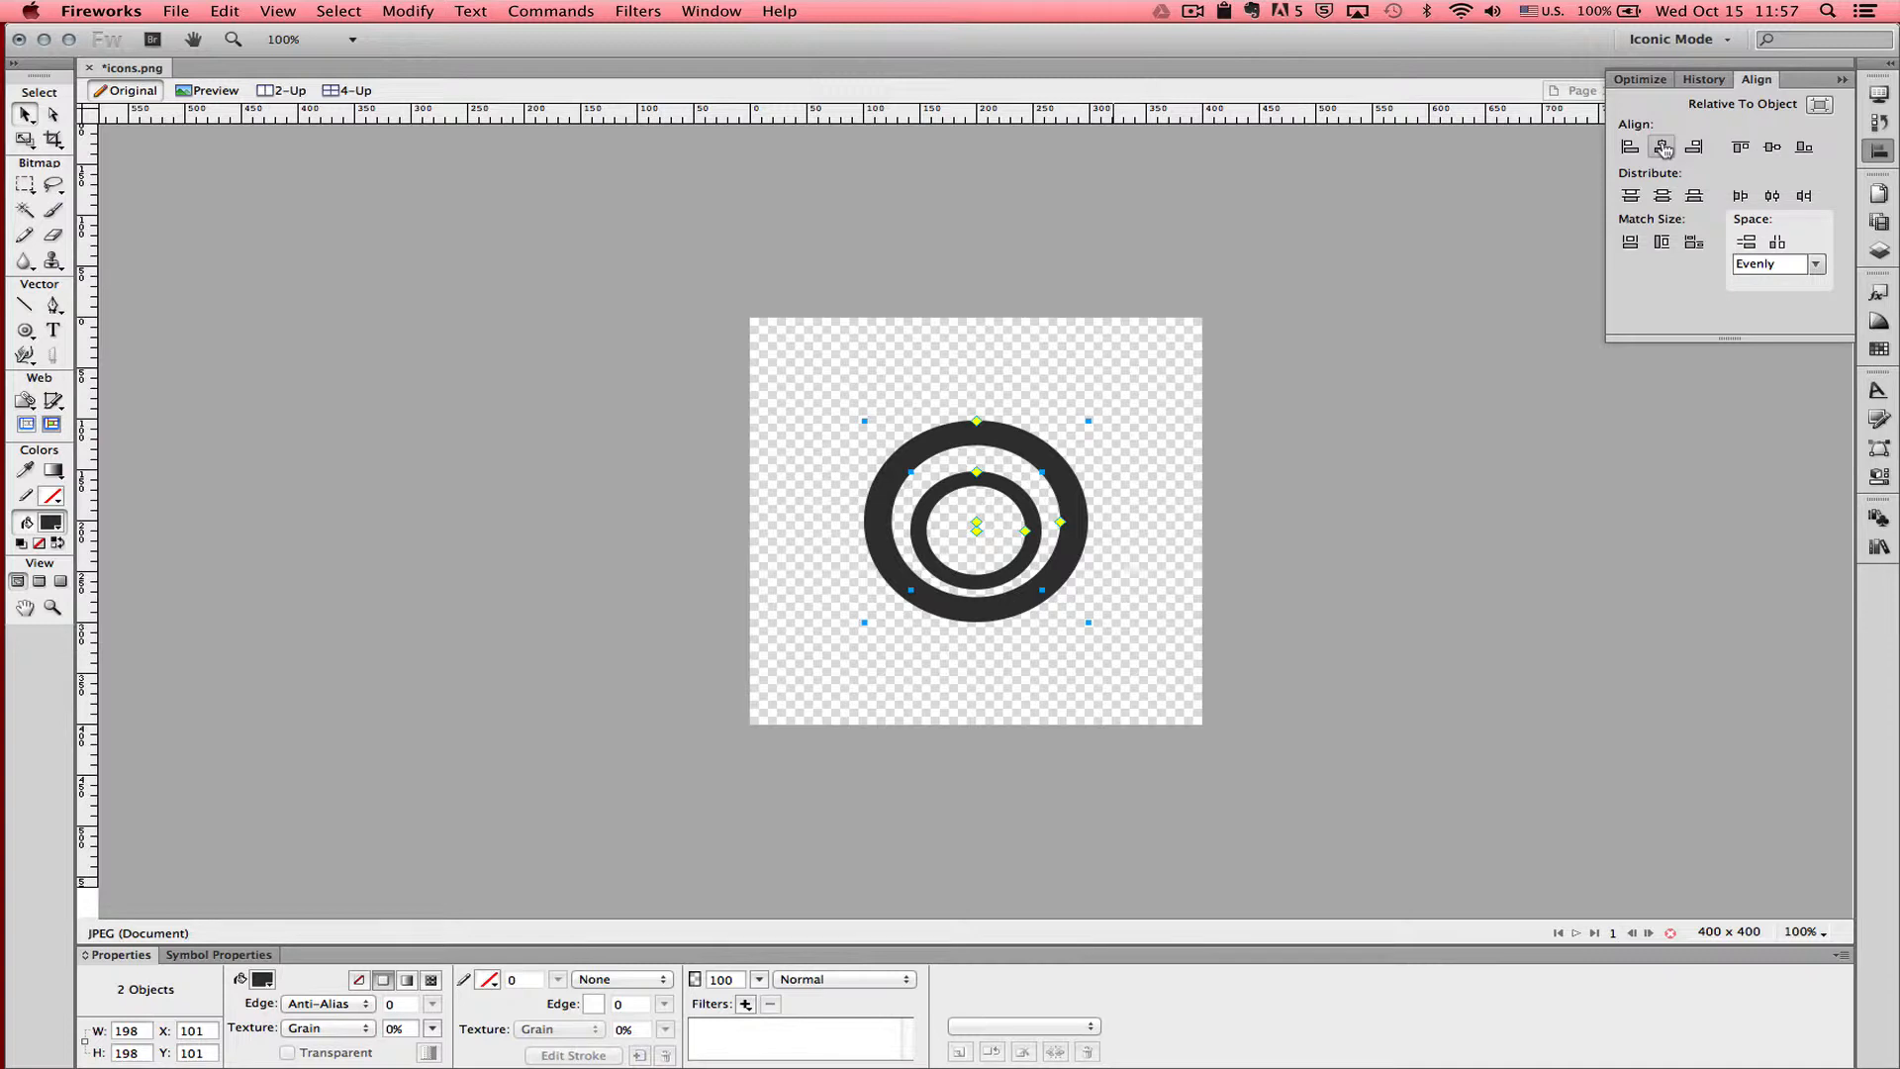
{"action": "left_click", "coordinate": [1773, 149]}
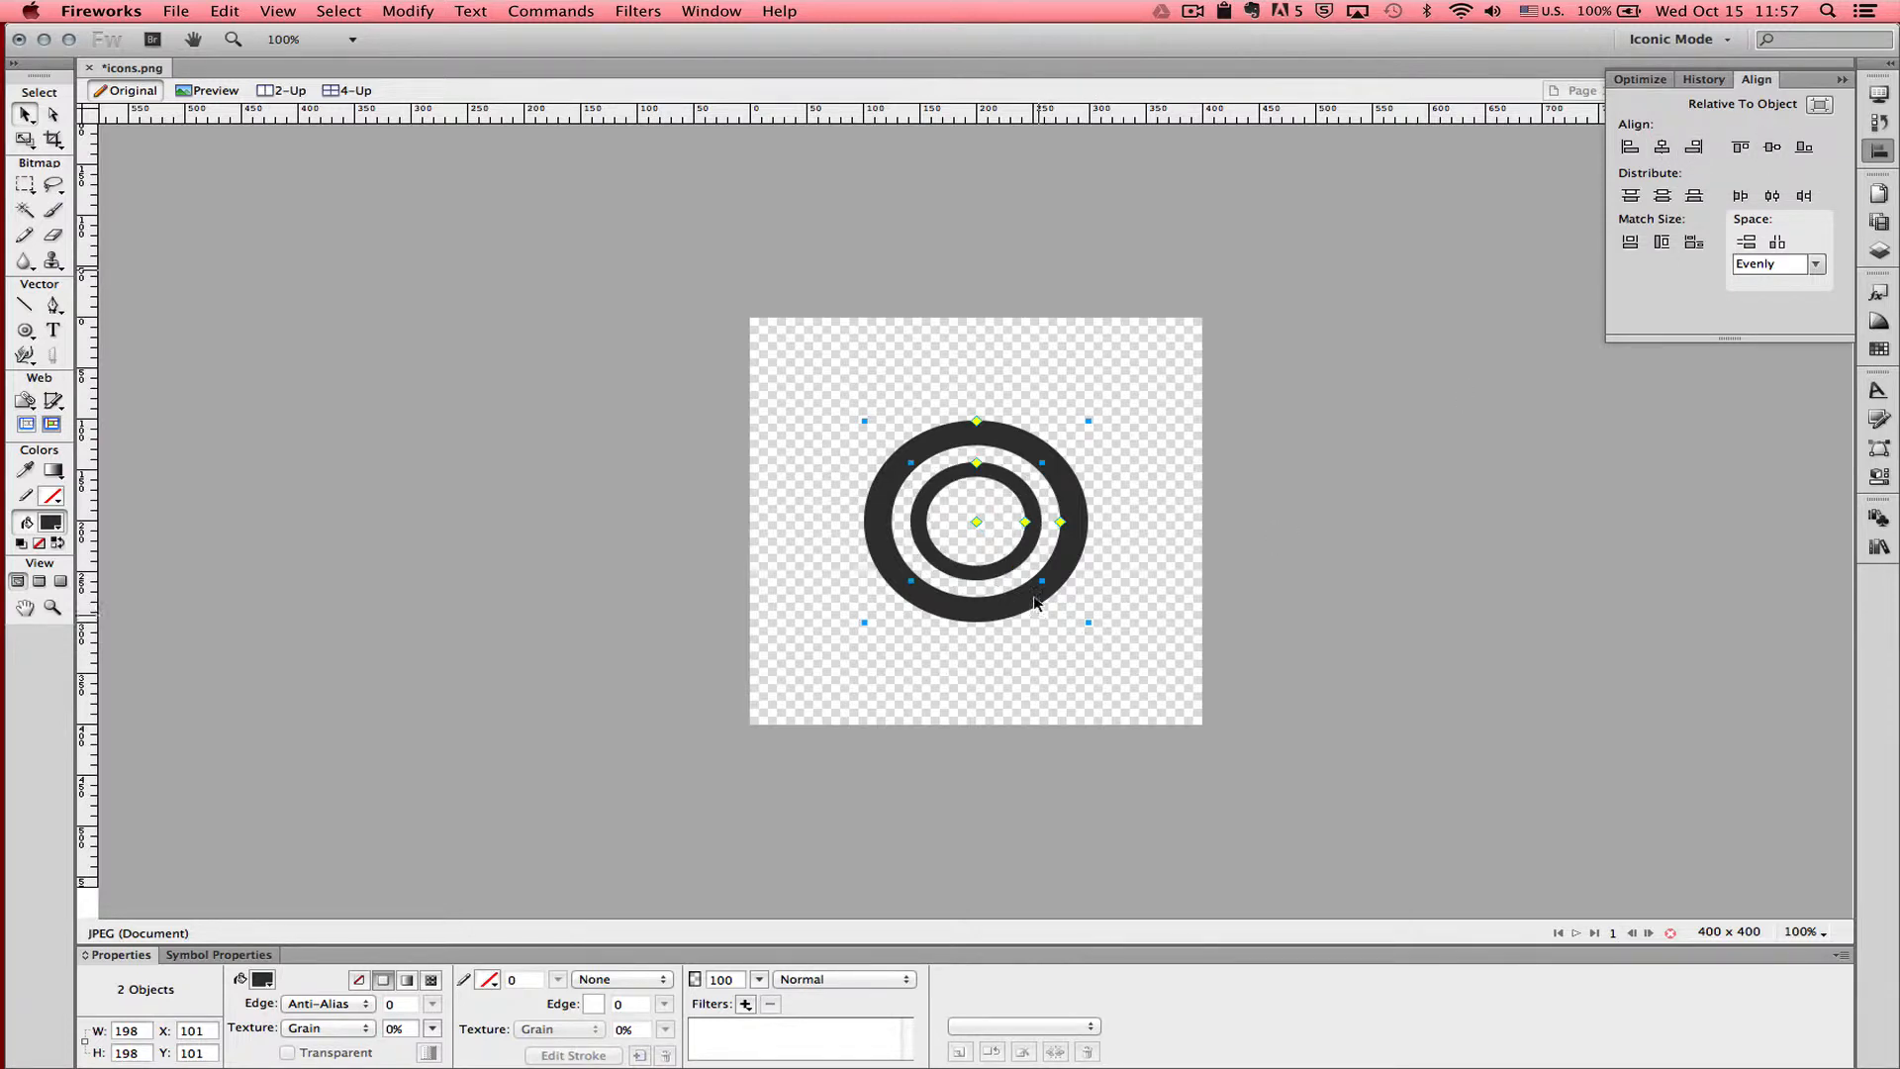
{"action": "left_click", "coordinate": [803, 407]}
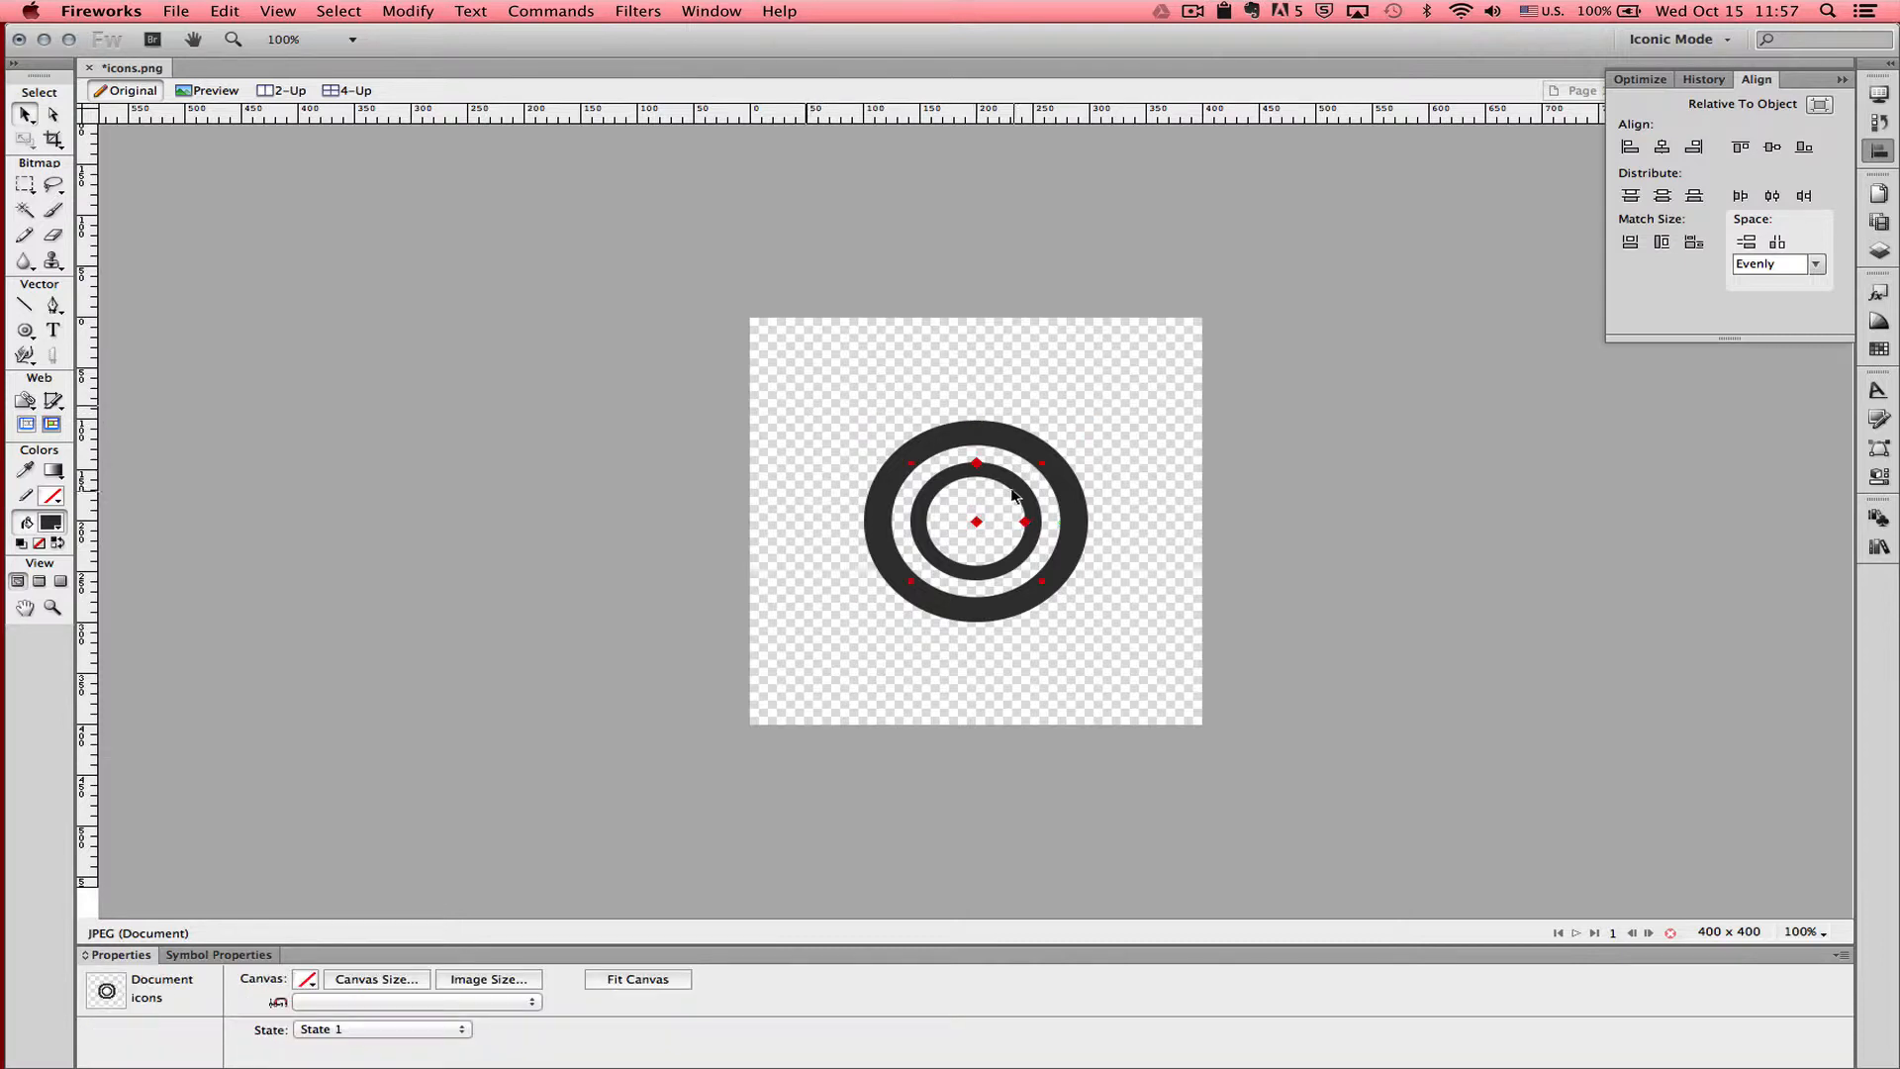
Step: Scale the inner ring down to about 107 × 107 px around its centre
{"action": "left_click", "coordinate": [962, 475]}
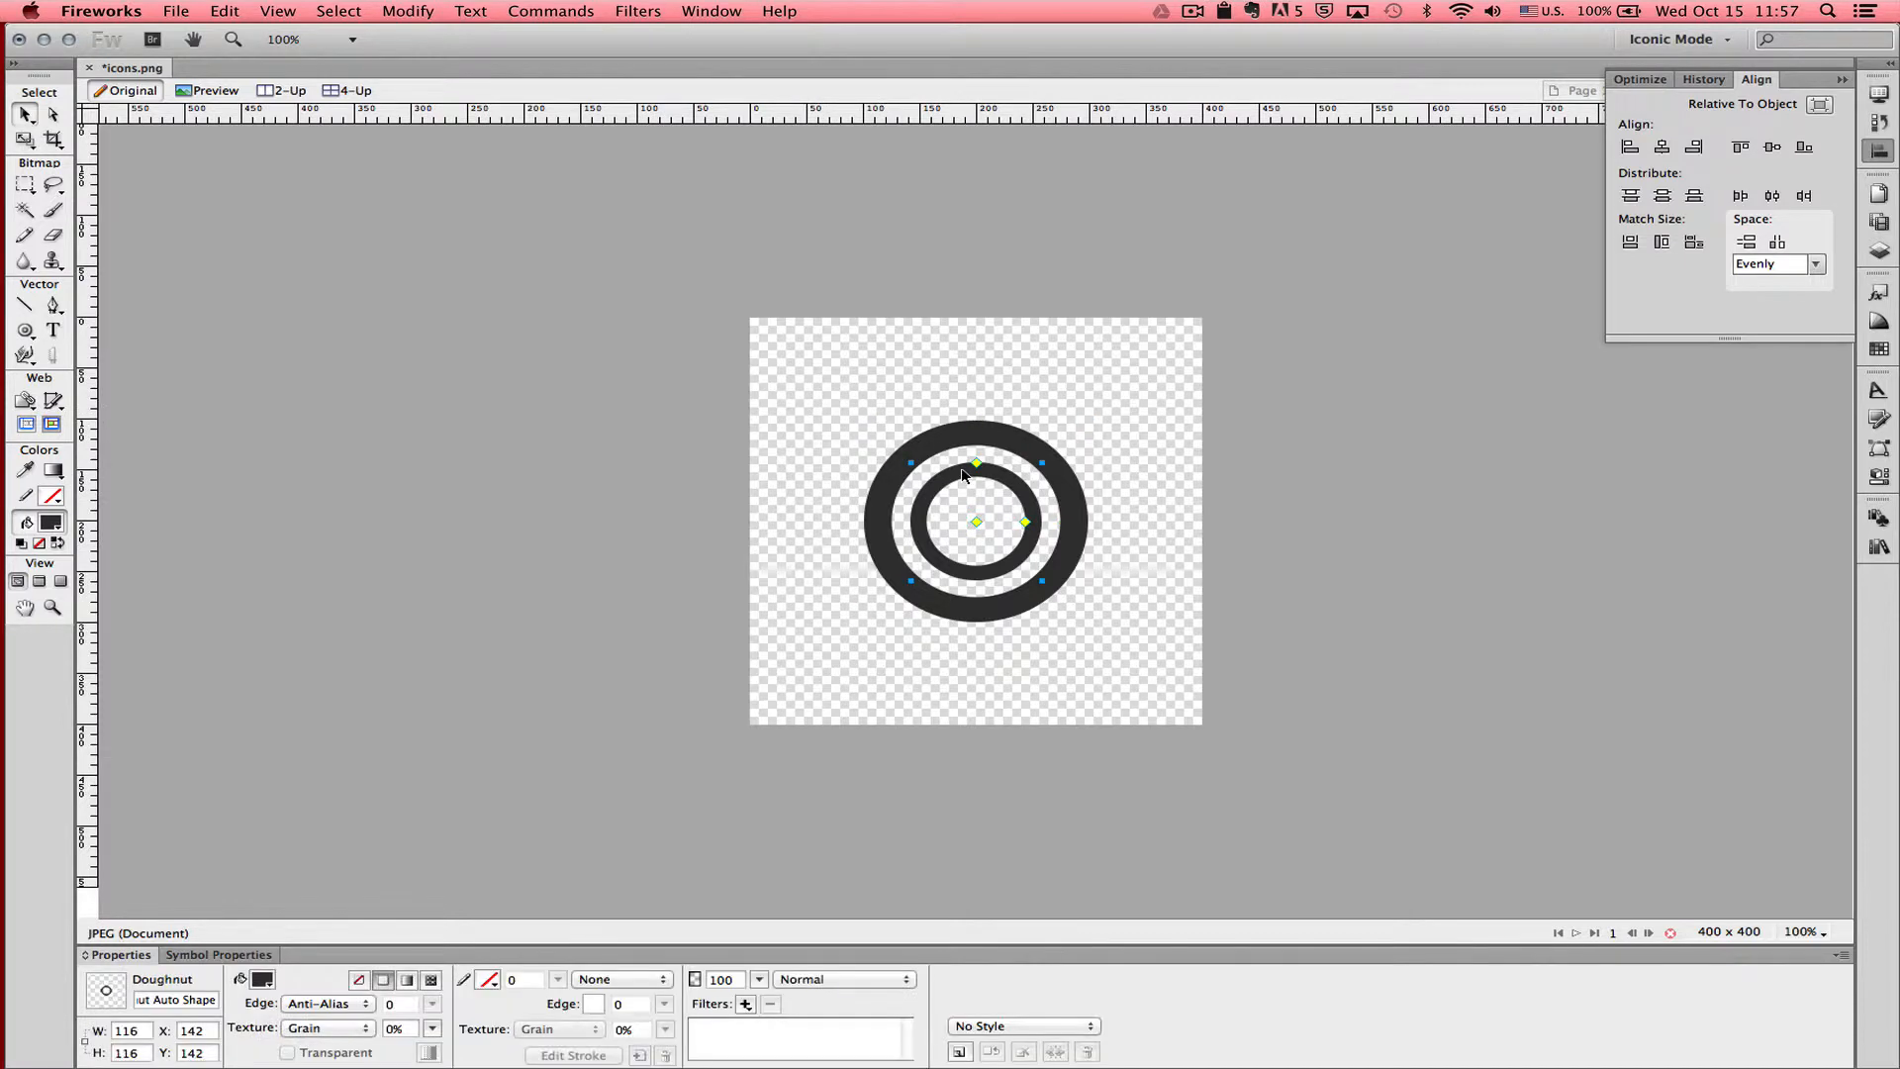
{"action": "left_click", "coordinate": [23, 140]}
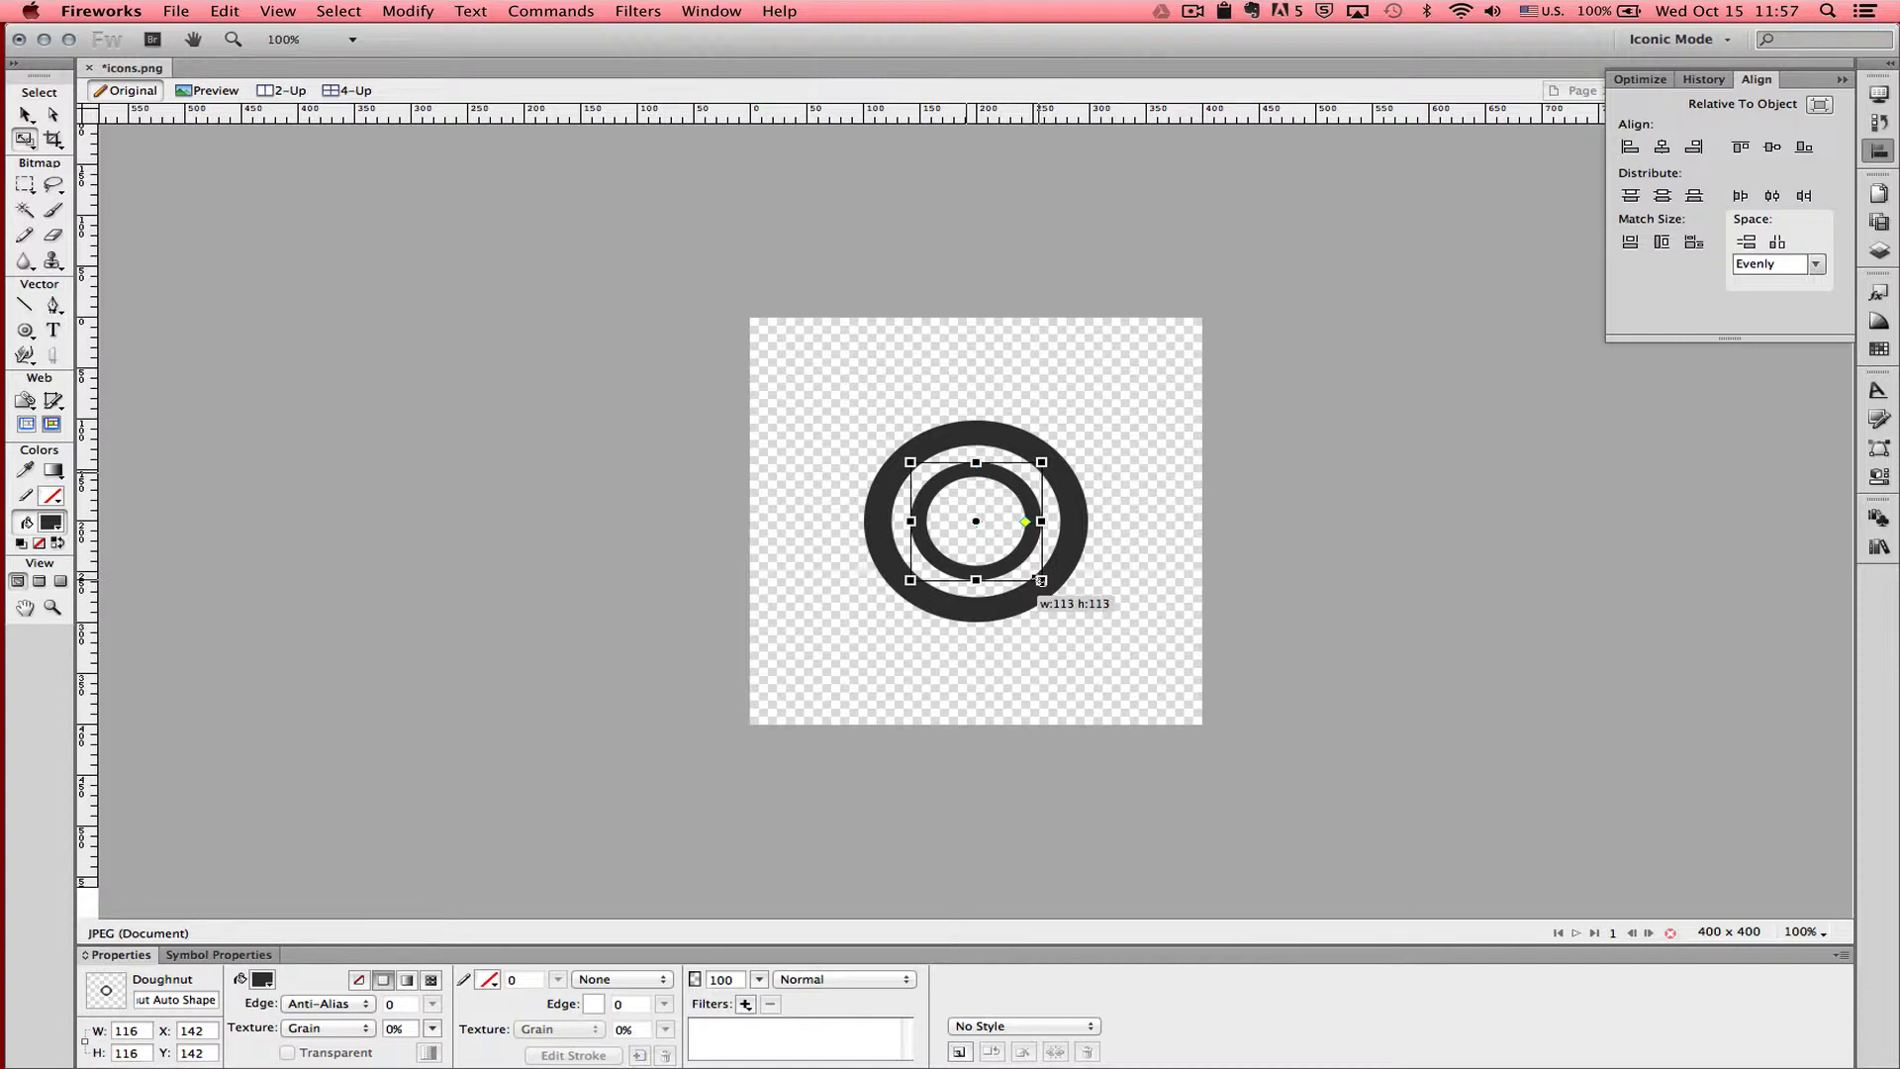
{"action": "left_click_drag", "start_coordinate": [1041, 581], "coordinate": [1037, 575]}
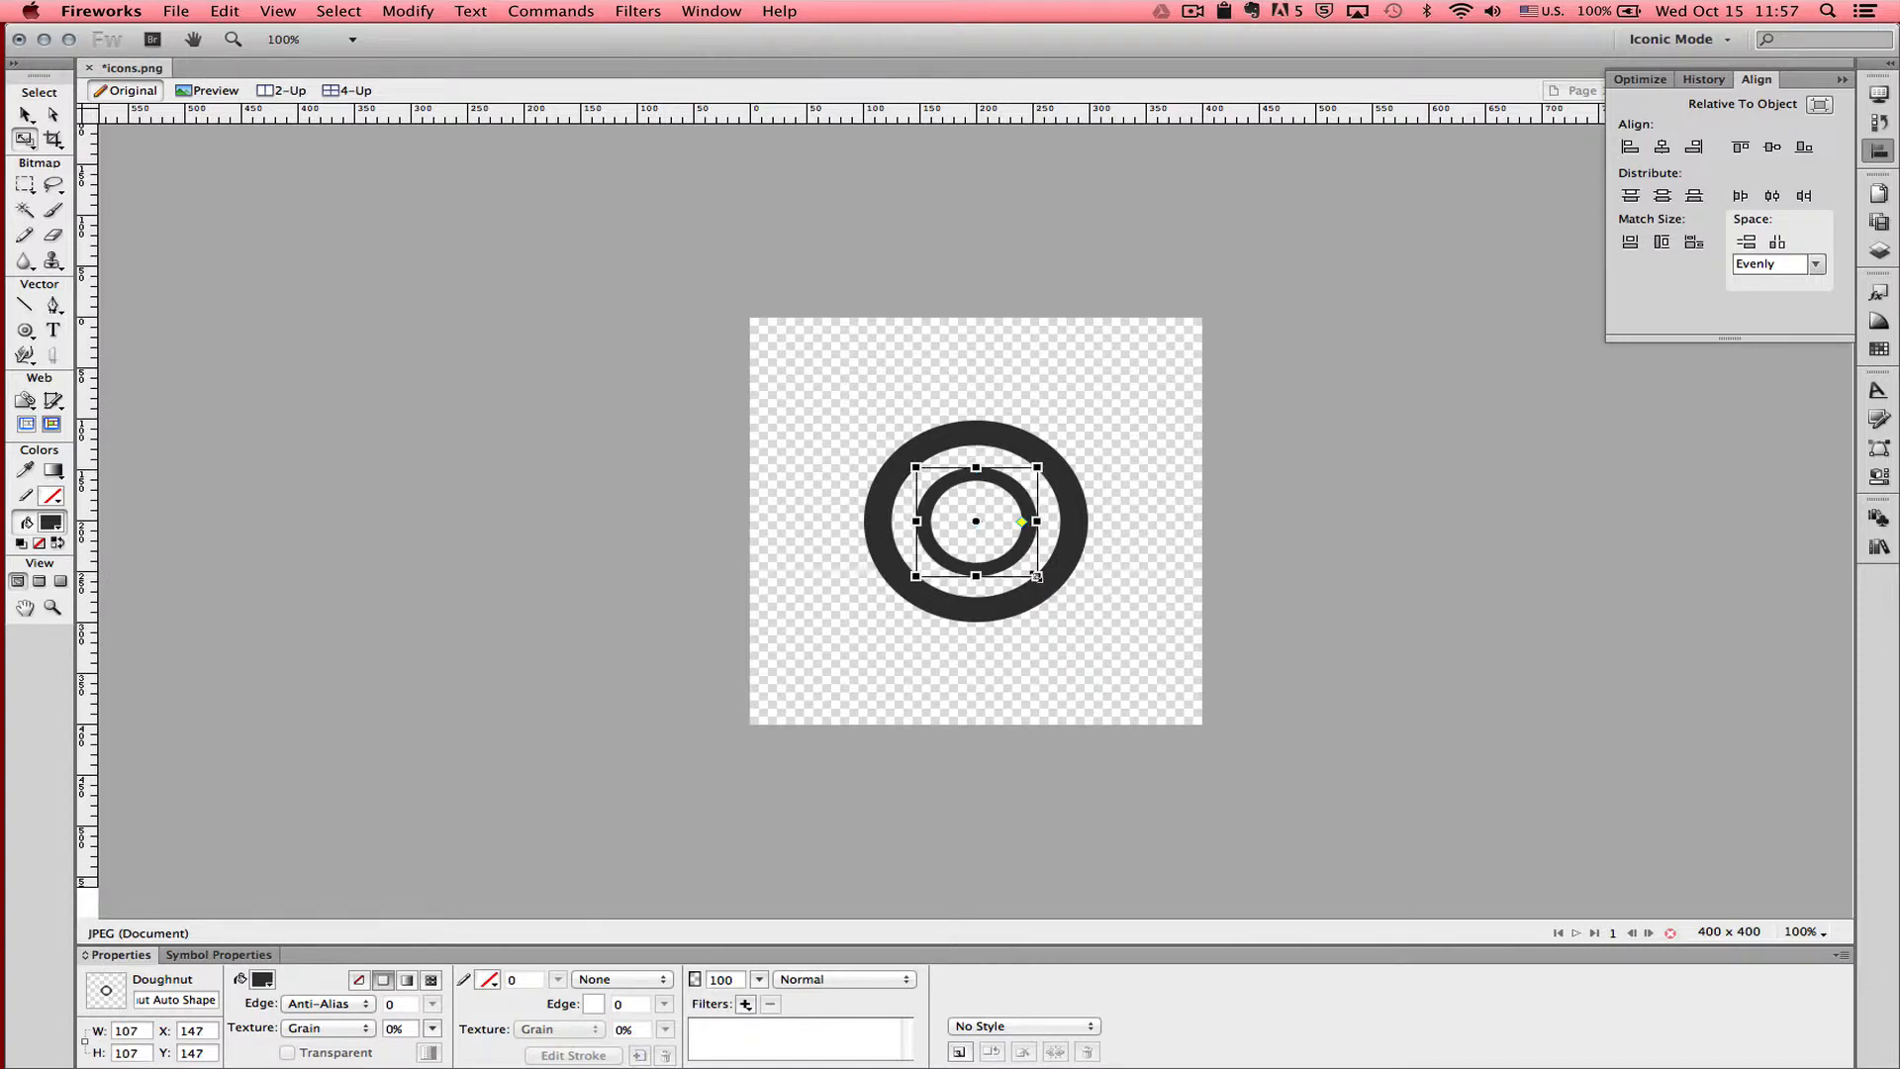
Step: Reduce the inner ring's inner radius to roughly match the outer ring's thickness, and save the document
{"action": "left_click", "coordinate": [21, 114]}
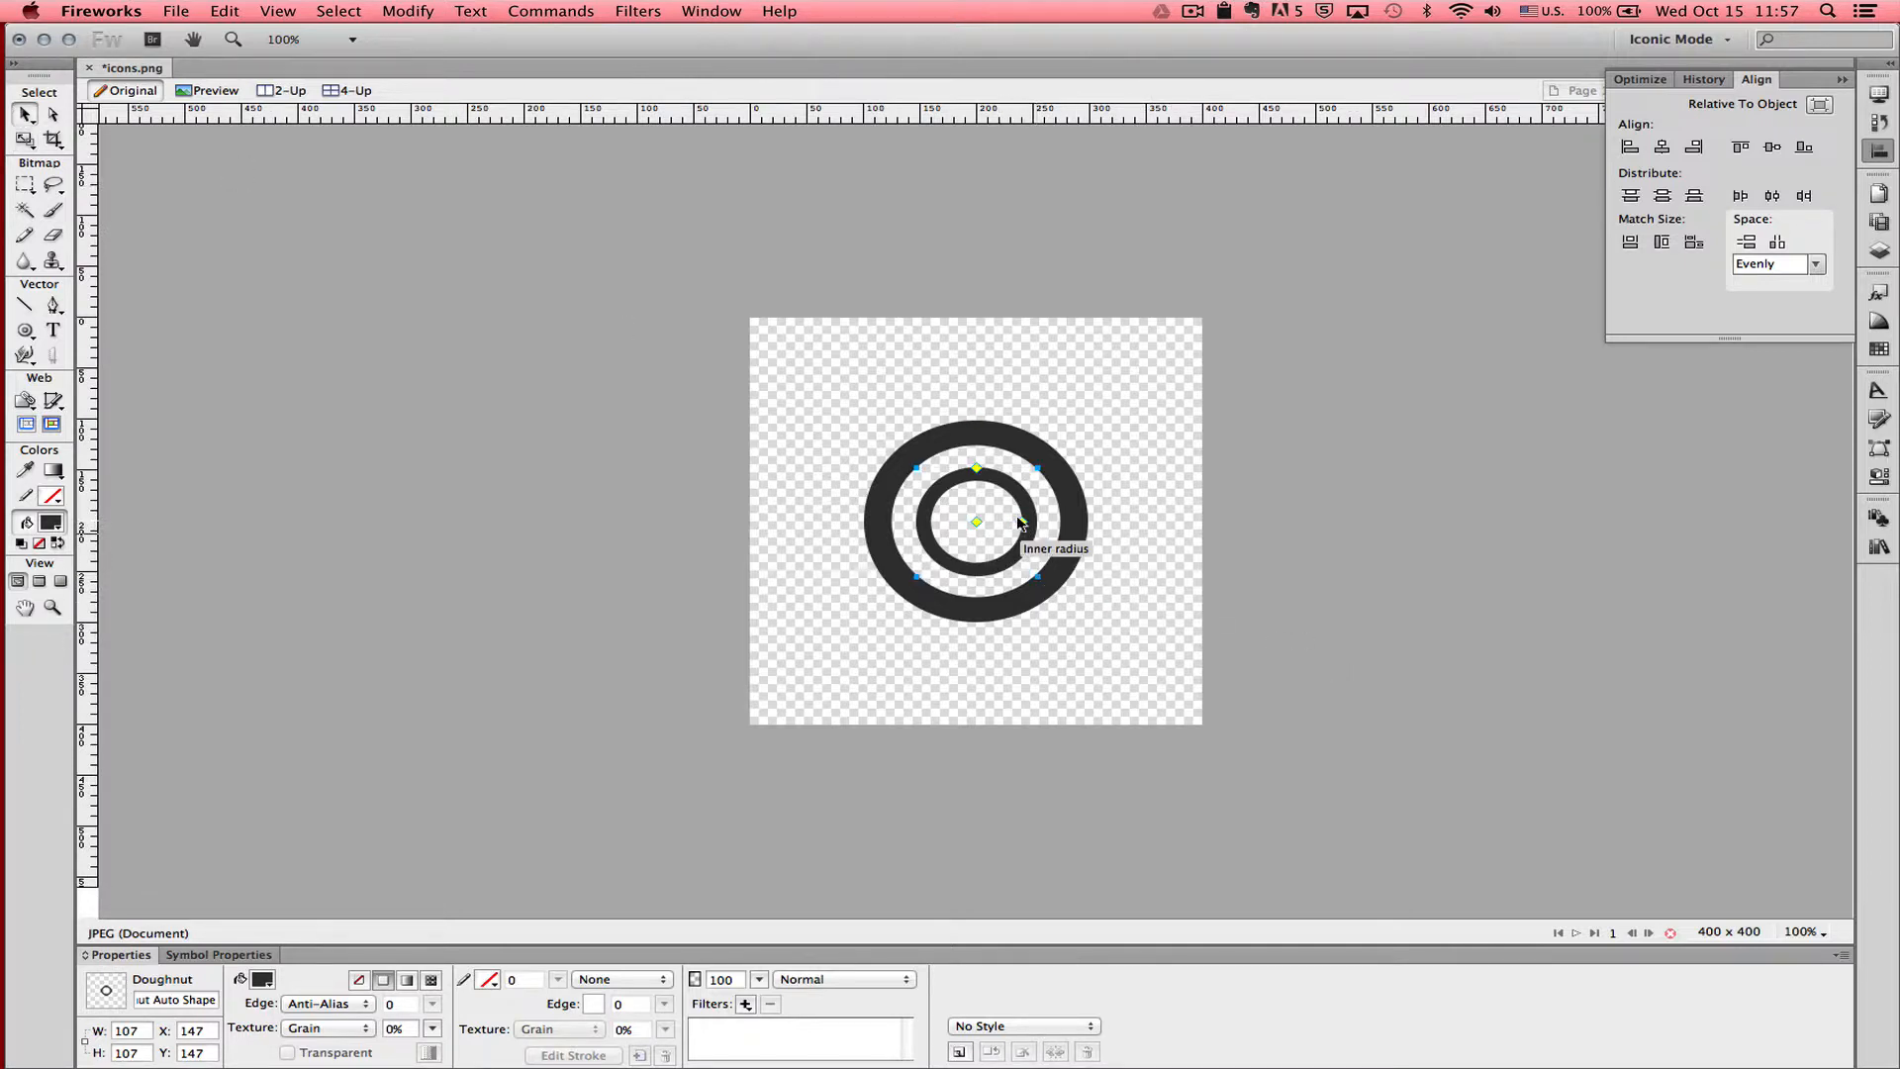
{"action": "left_click_drag", "start_coordinate": [1020, 523], "coordinate": [1011, 523]}
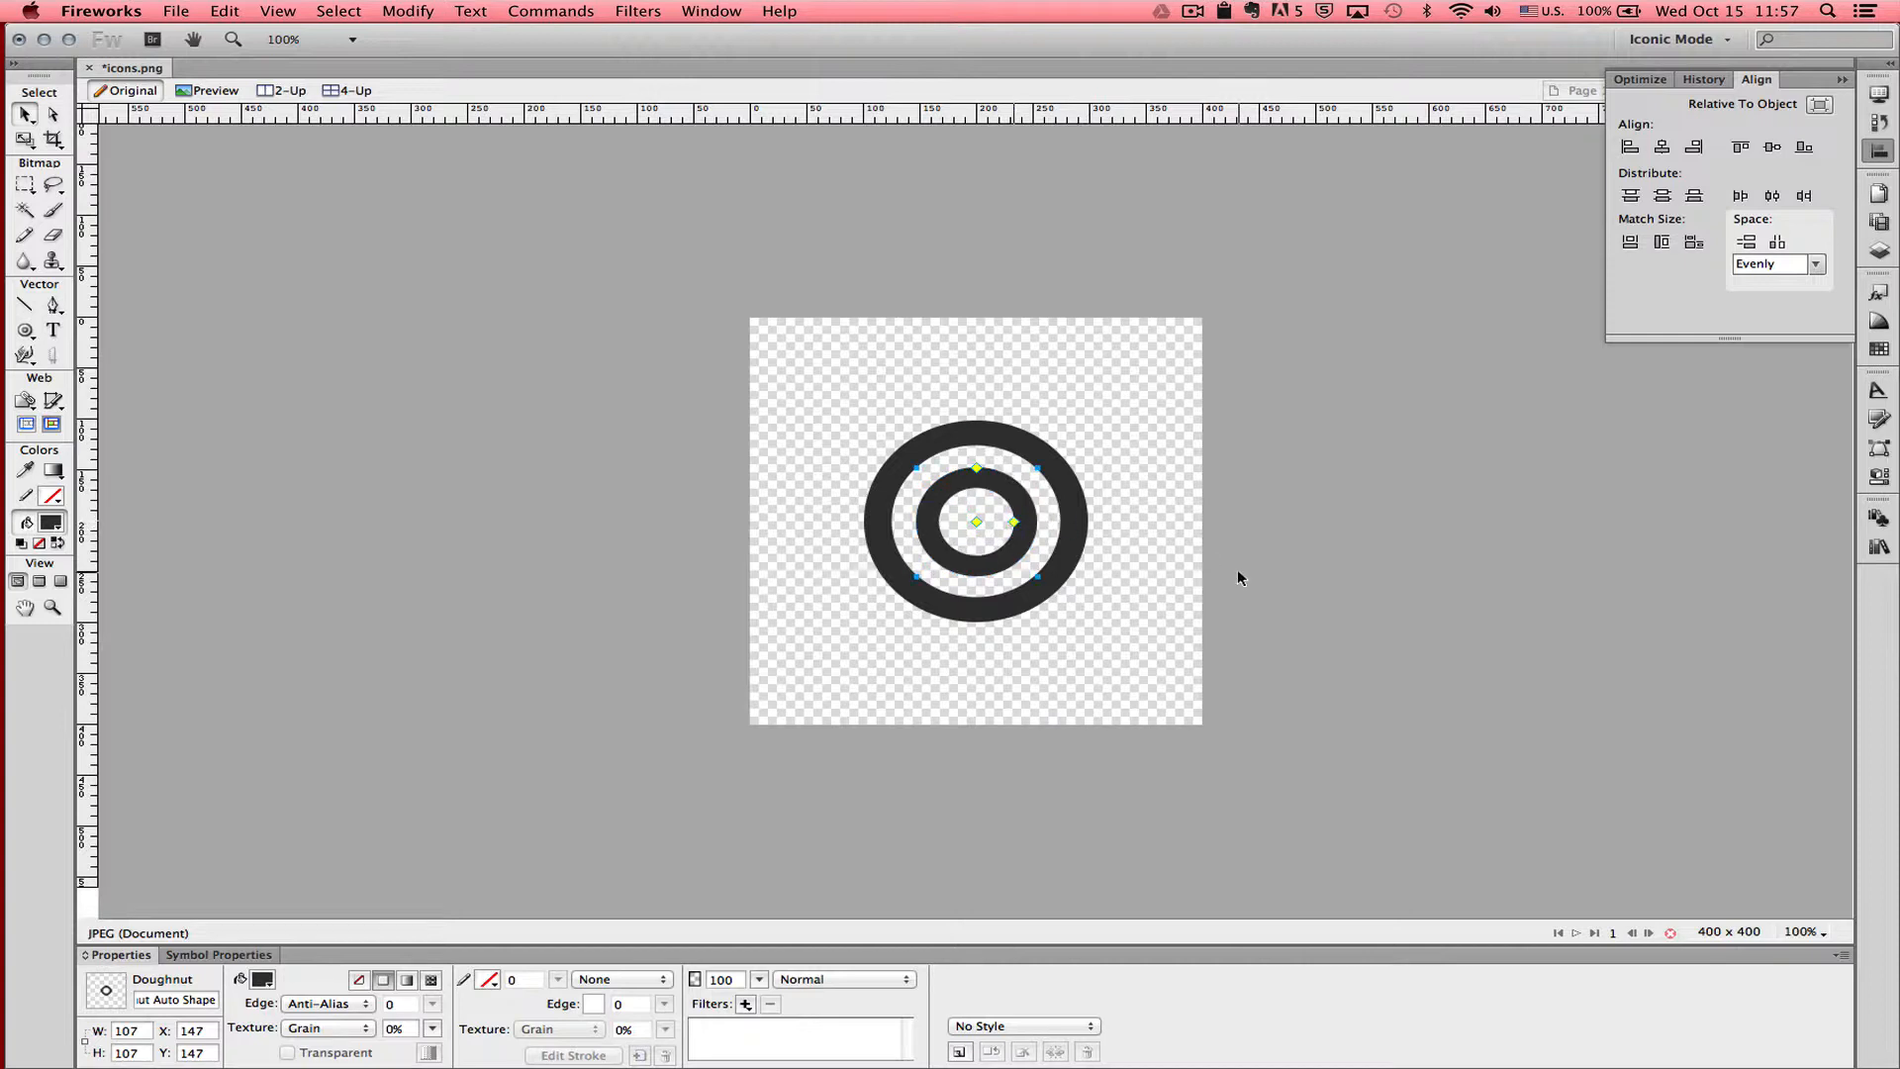
{"action": "left_click", "coordinate": [1195, 547]}
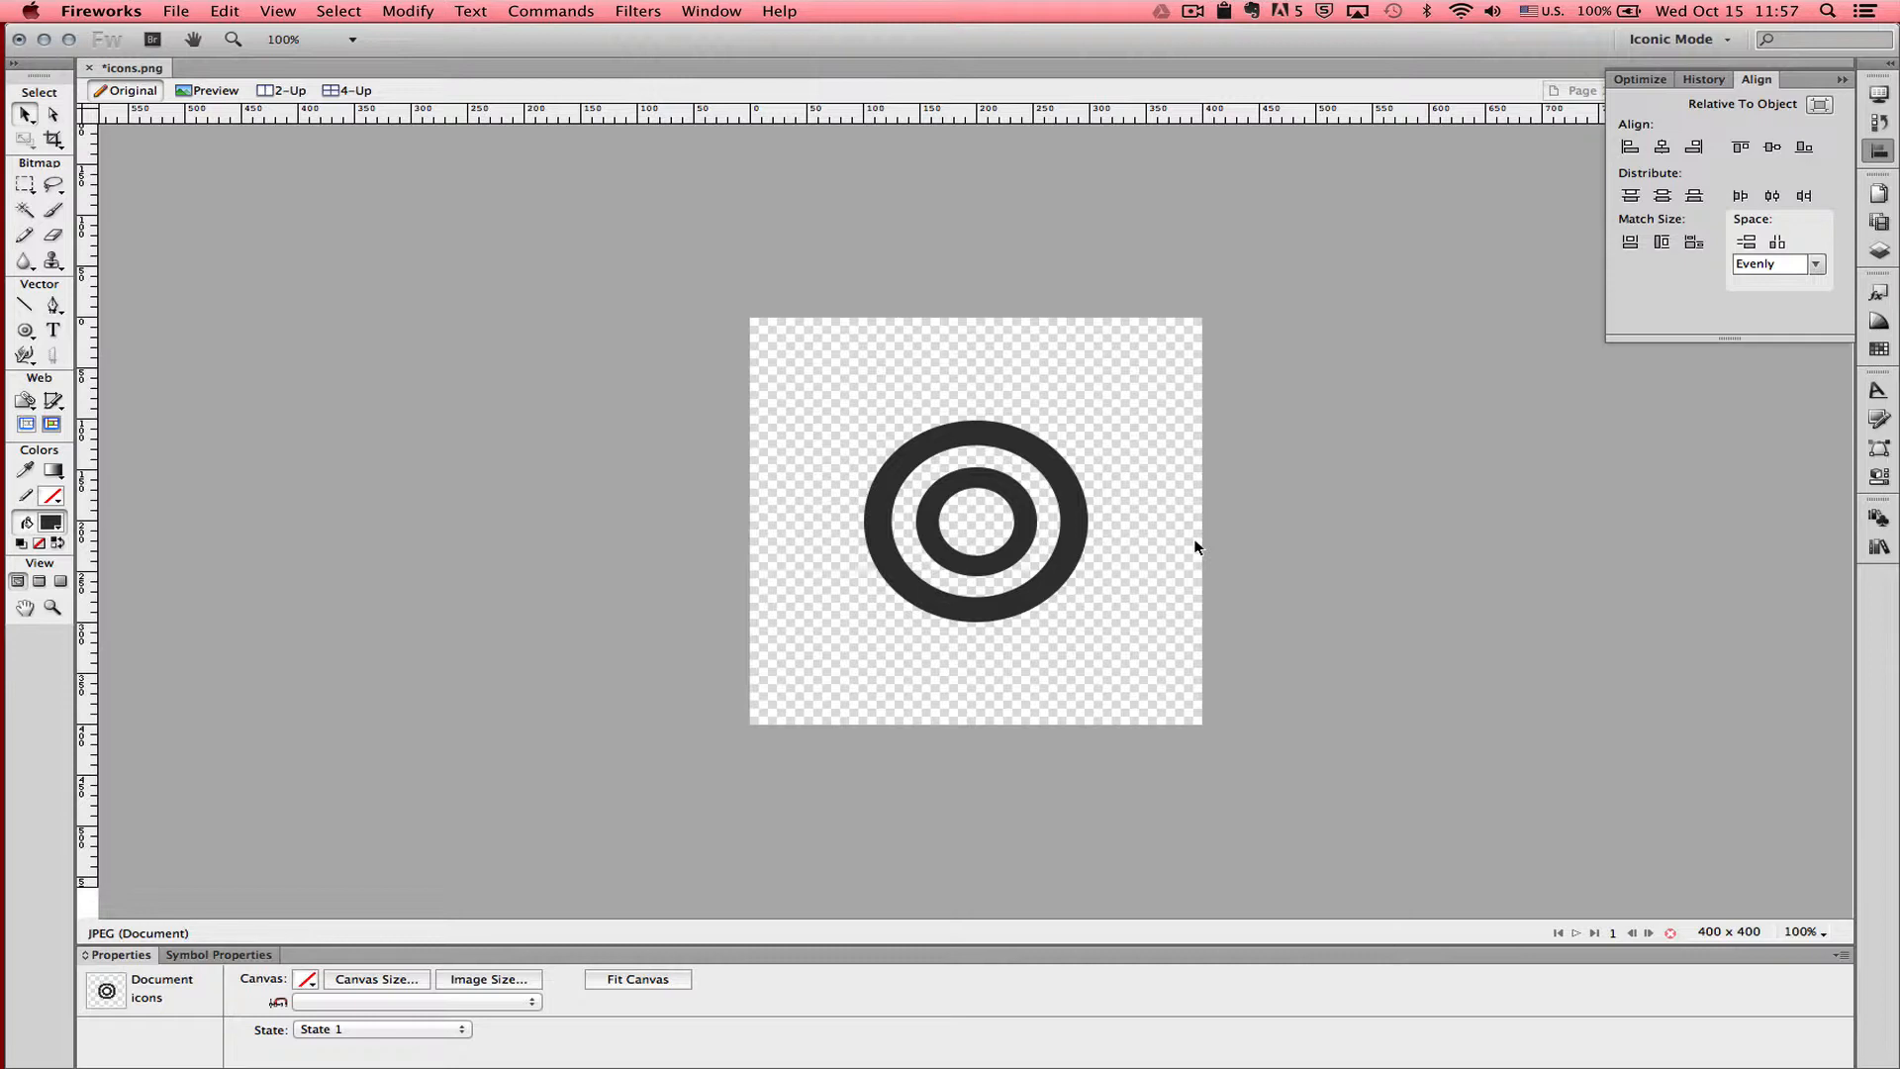
{"action": "left_click", "coordinate": [1016, 522]}
{"action": "left_click_drag", "start_coordinate": [1013, 521], "coordinate": [1011, 518]}
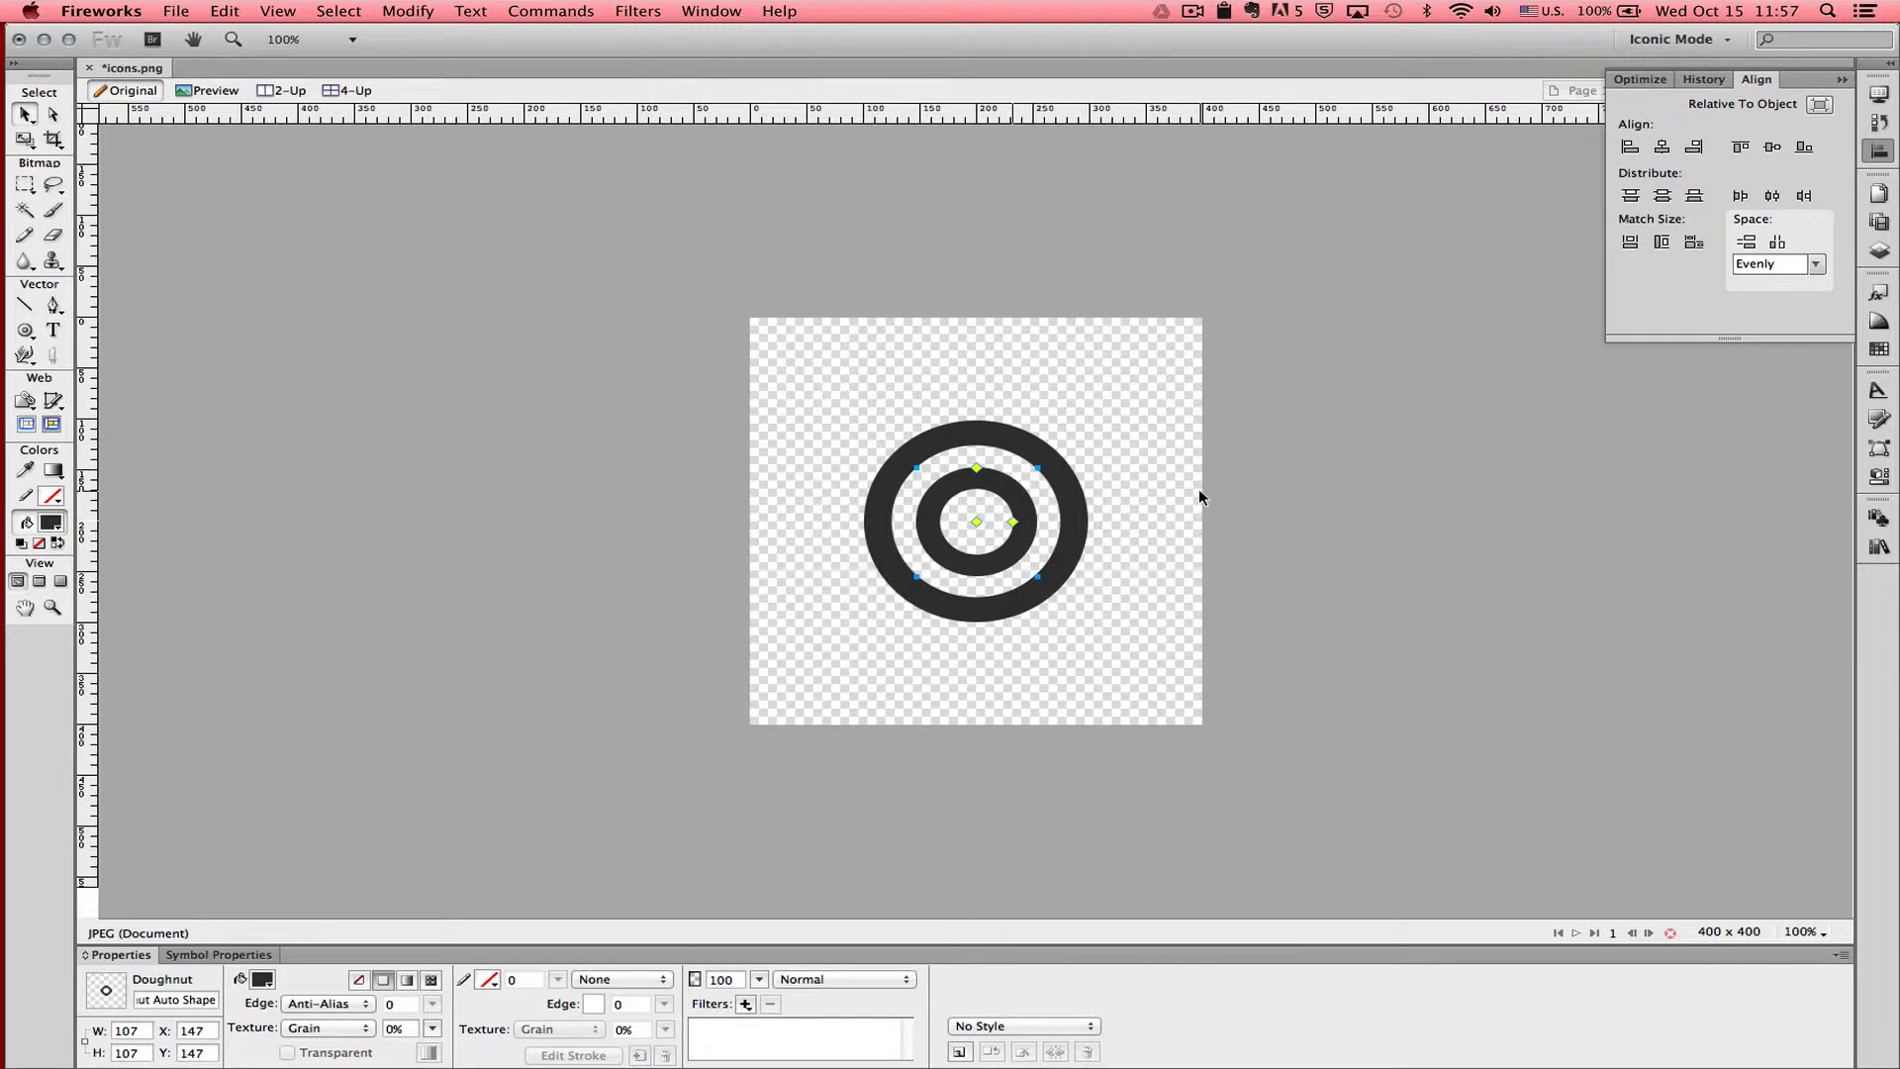
{"action": "key", "text": "super+s"}
Step: Join the two concentric rings into one composite path
{"action": "left_click_drag", "start_coordinate": [813, 364], "coordinate": [1145, 677]}
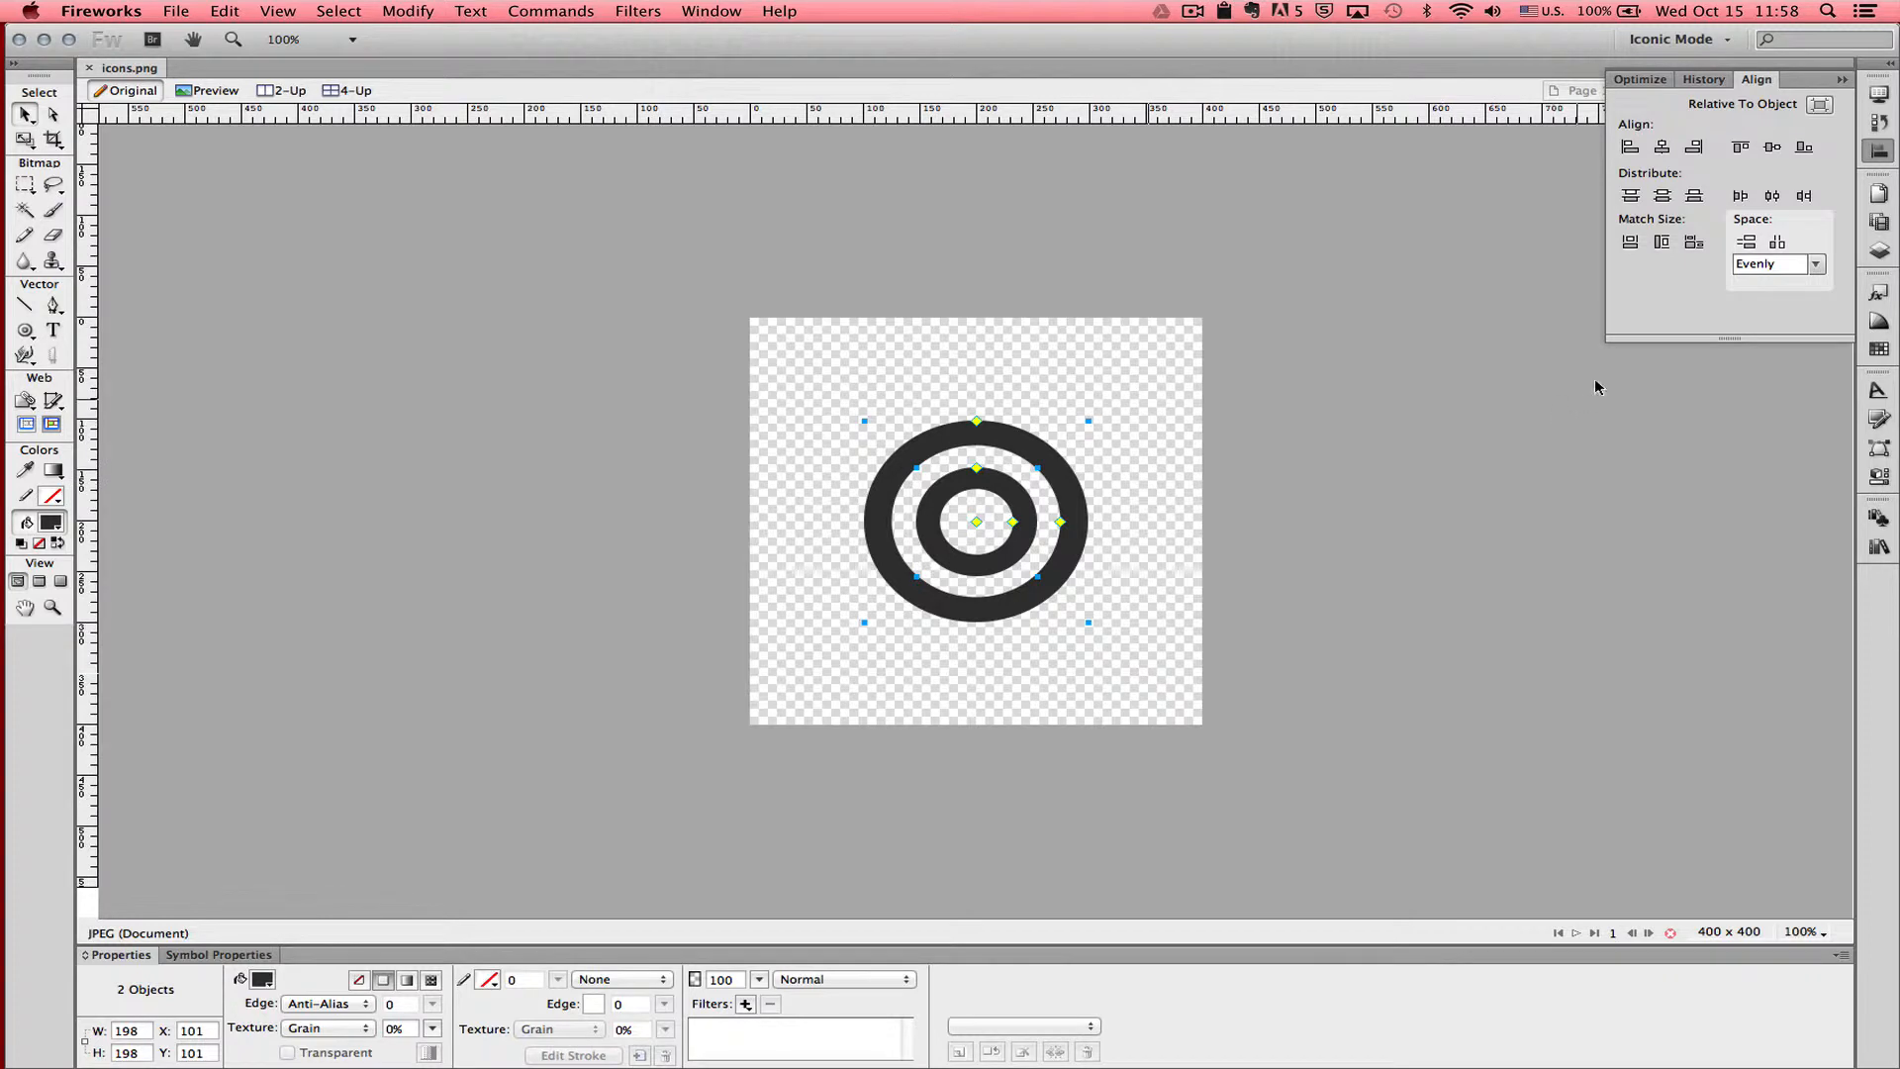
{"action": "left_click", "coordinate": [1880, 450]}
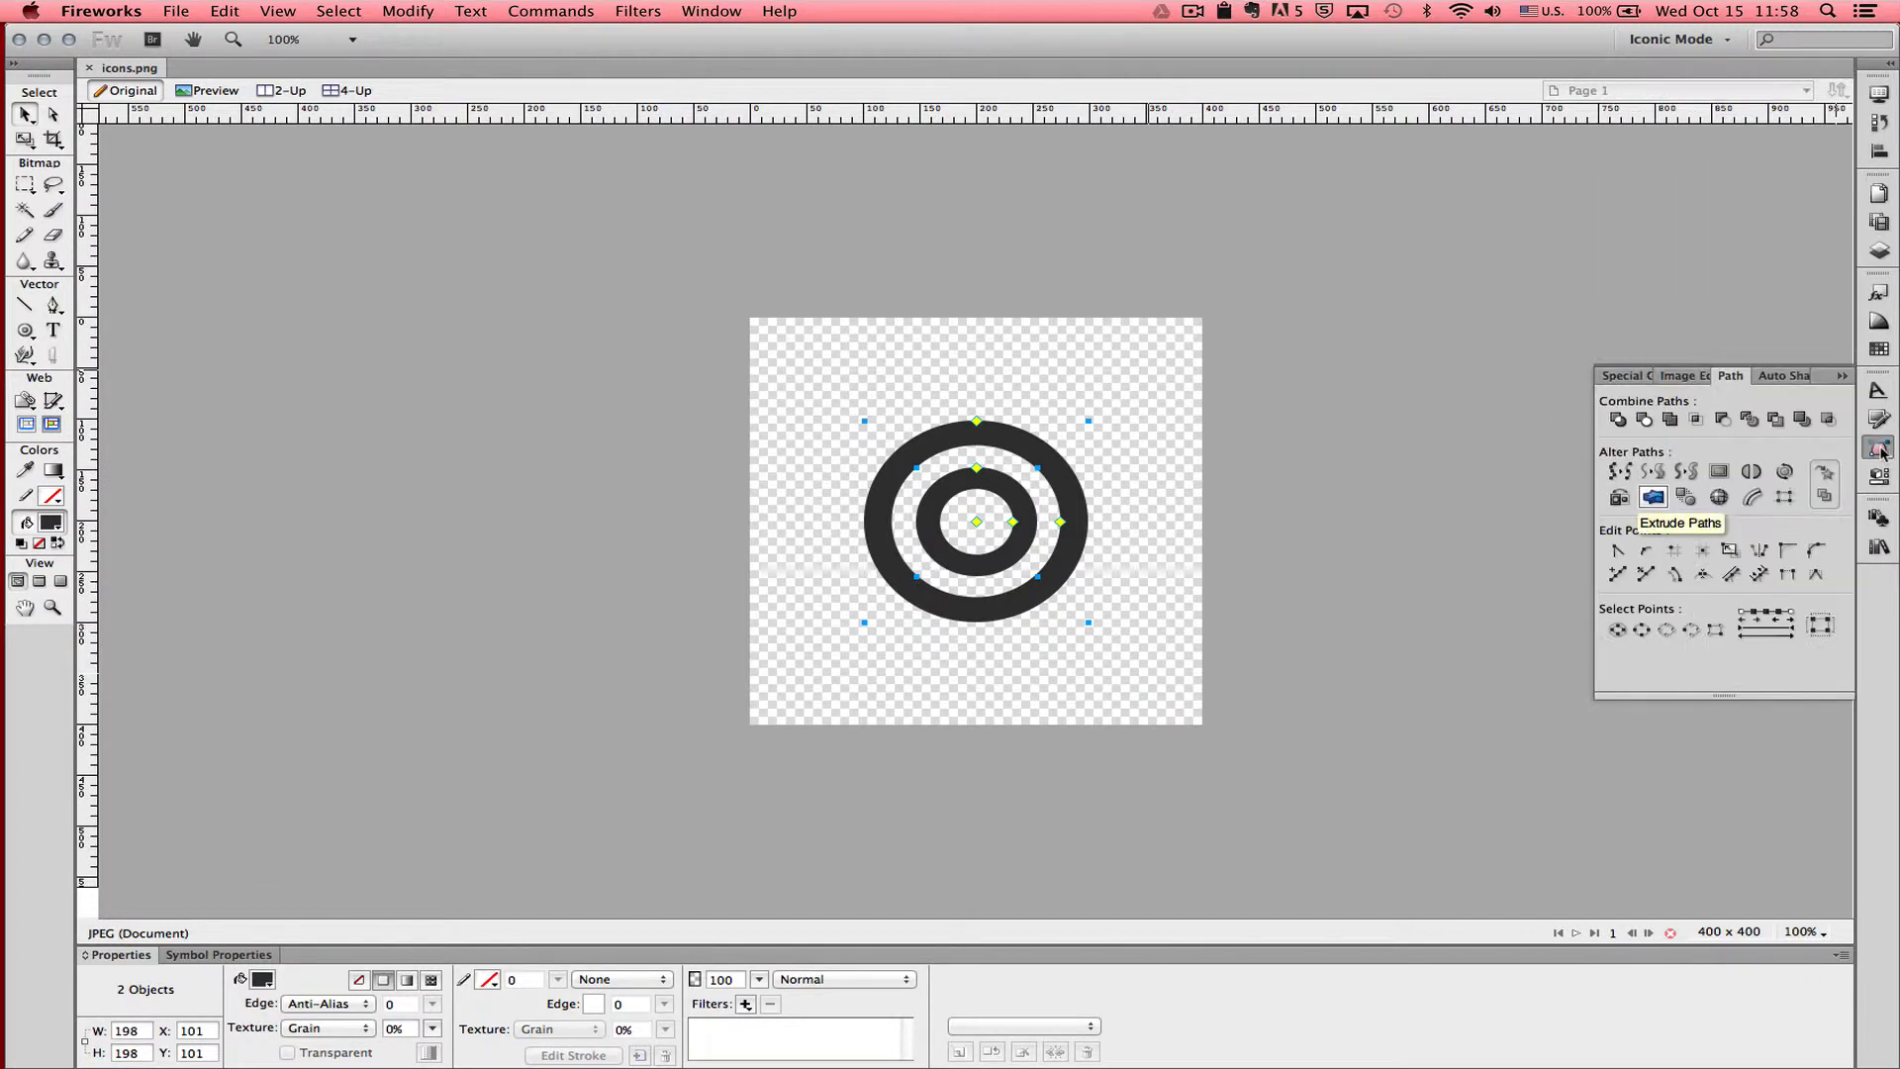
{"action": "left_click", "coordinate": [1671, 422]}
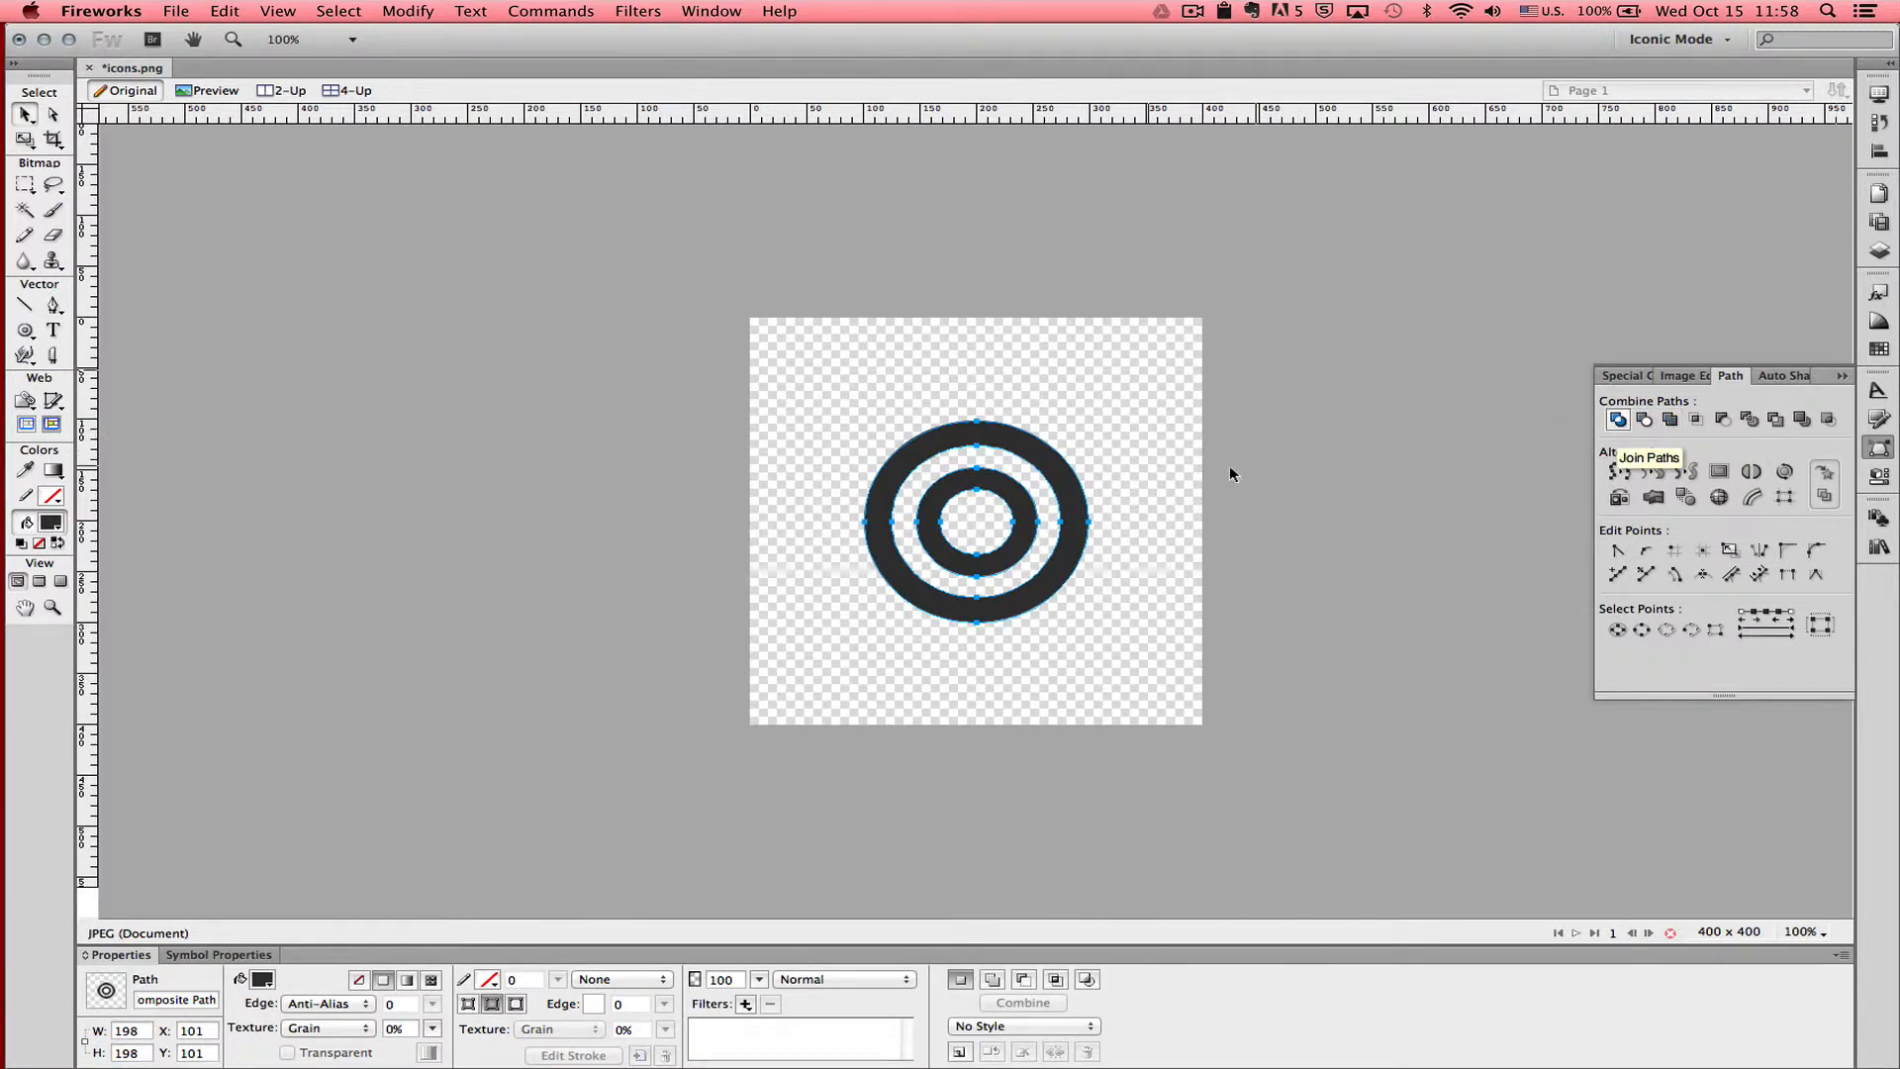
{"action": "left_click", "coordinate": [952, 384]}
{"action": "left_click_drag", "start_coordinate": [960, 428], "coordinate": [967, 430]}
{"action": "left_click", "coordinate": [804, 565]}
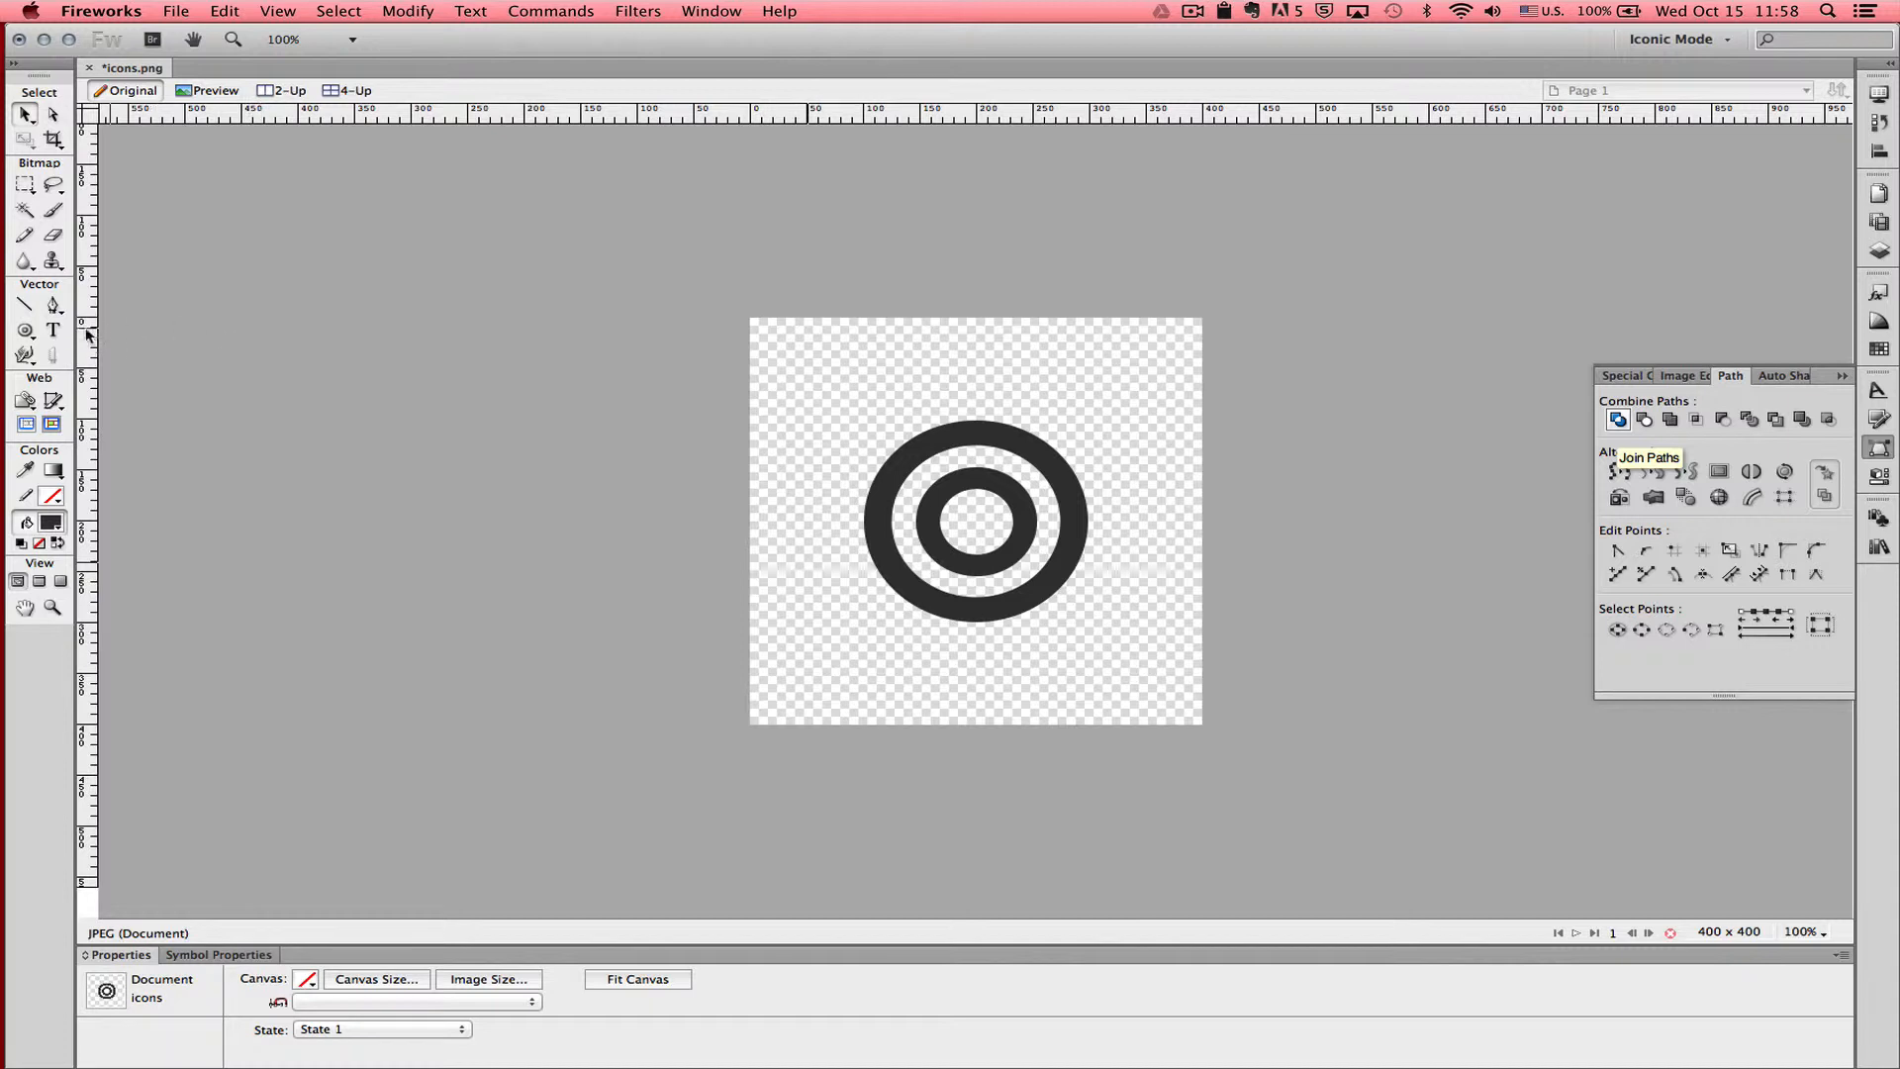
Step: Draw a rectangle about 118 × 232 px covering the left half of the rings up to their centre
{"action": "left_click", "coordinate": [25, 332]}
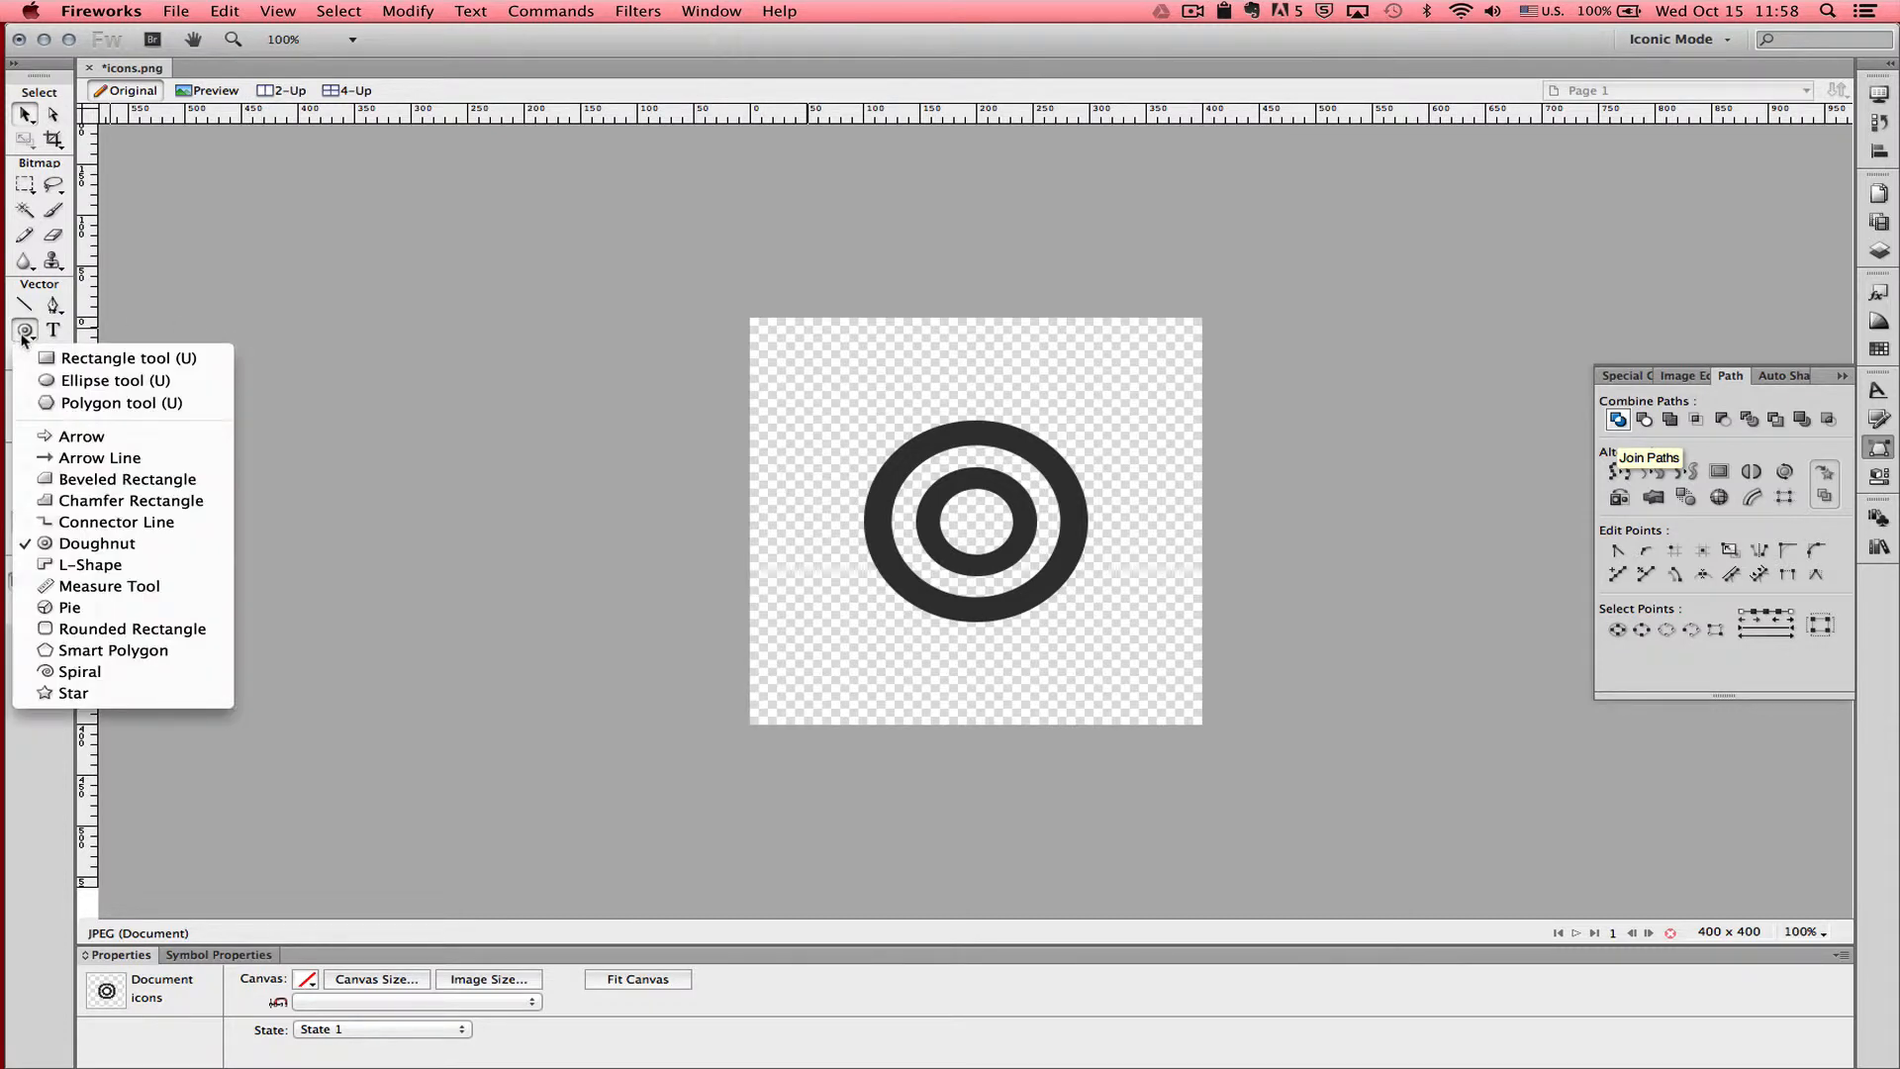
{"action": "left_click", "coordinate": [74, 360]}
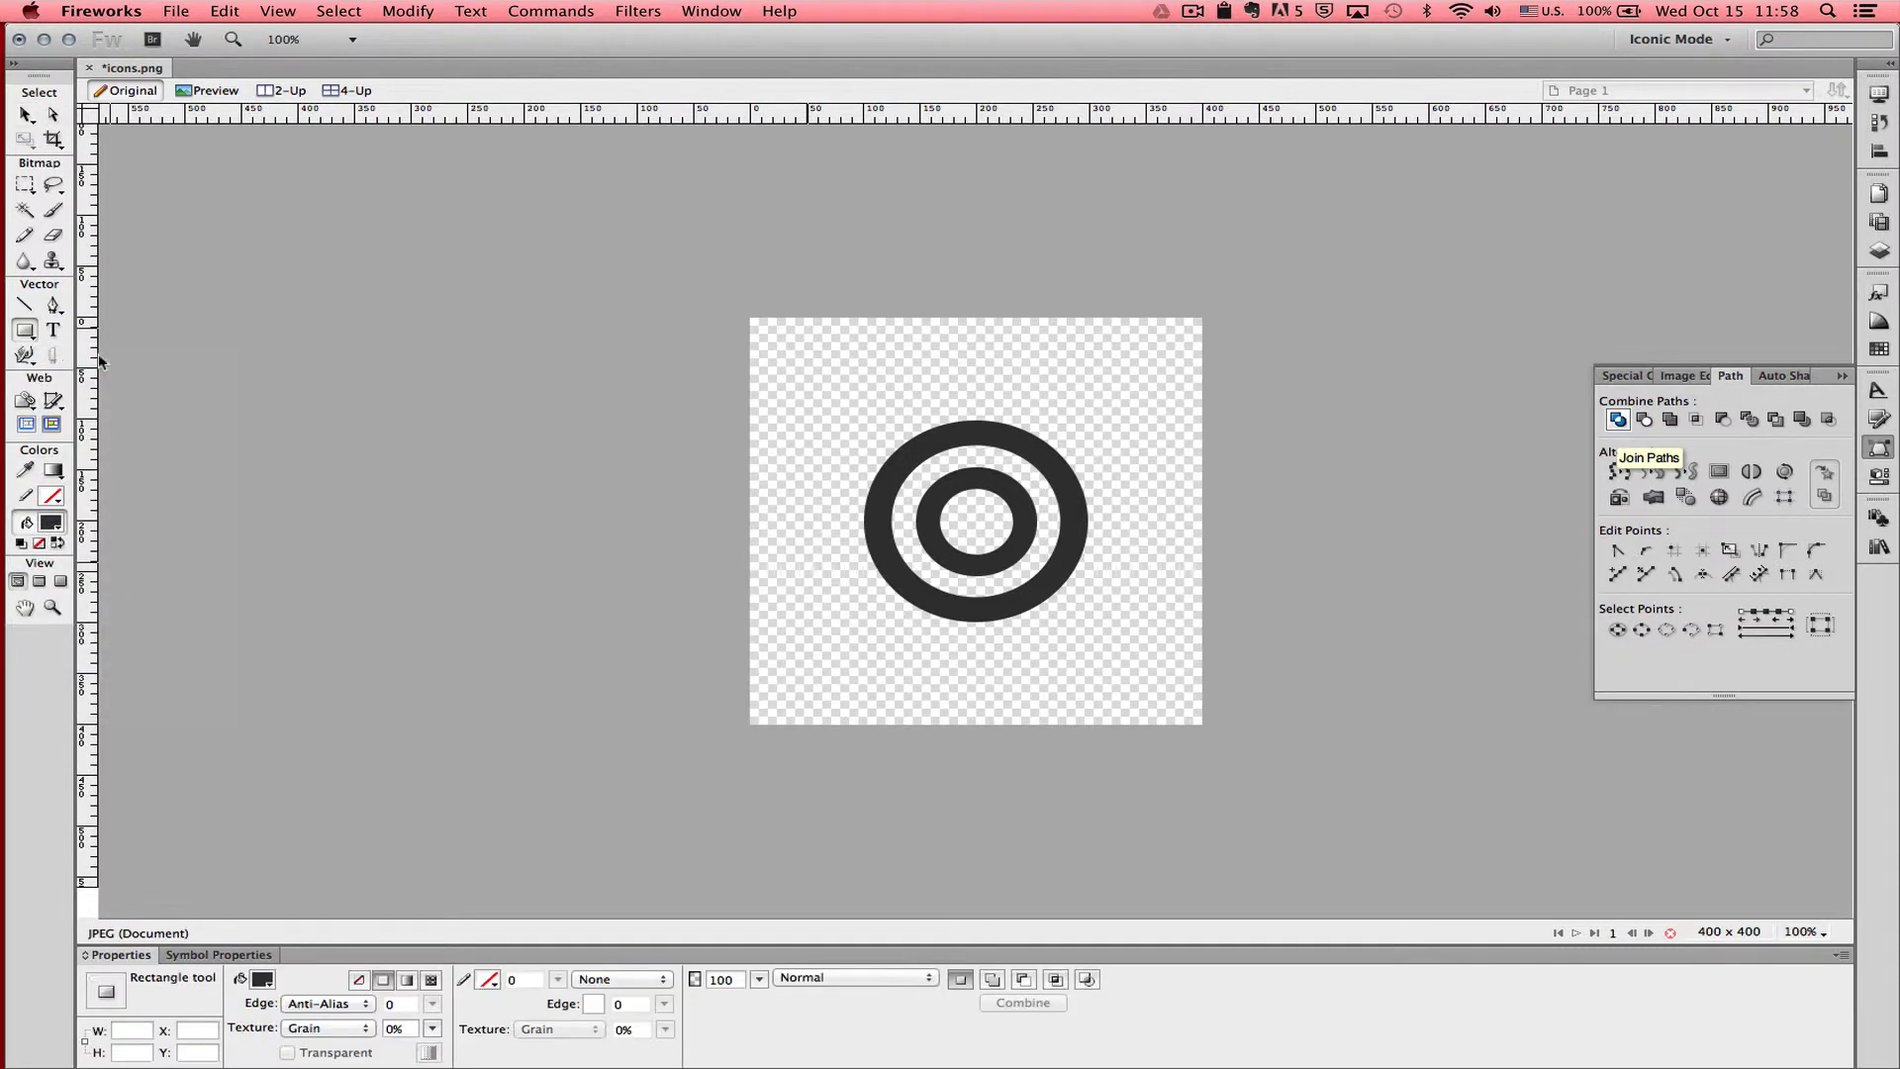
{"action": "left_click_drag", "start_coordinate": [844, 402], "coordinate": [975, 636]}
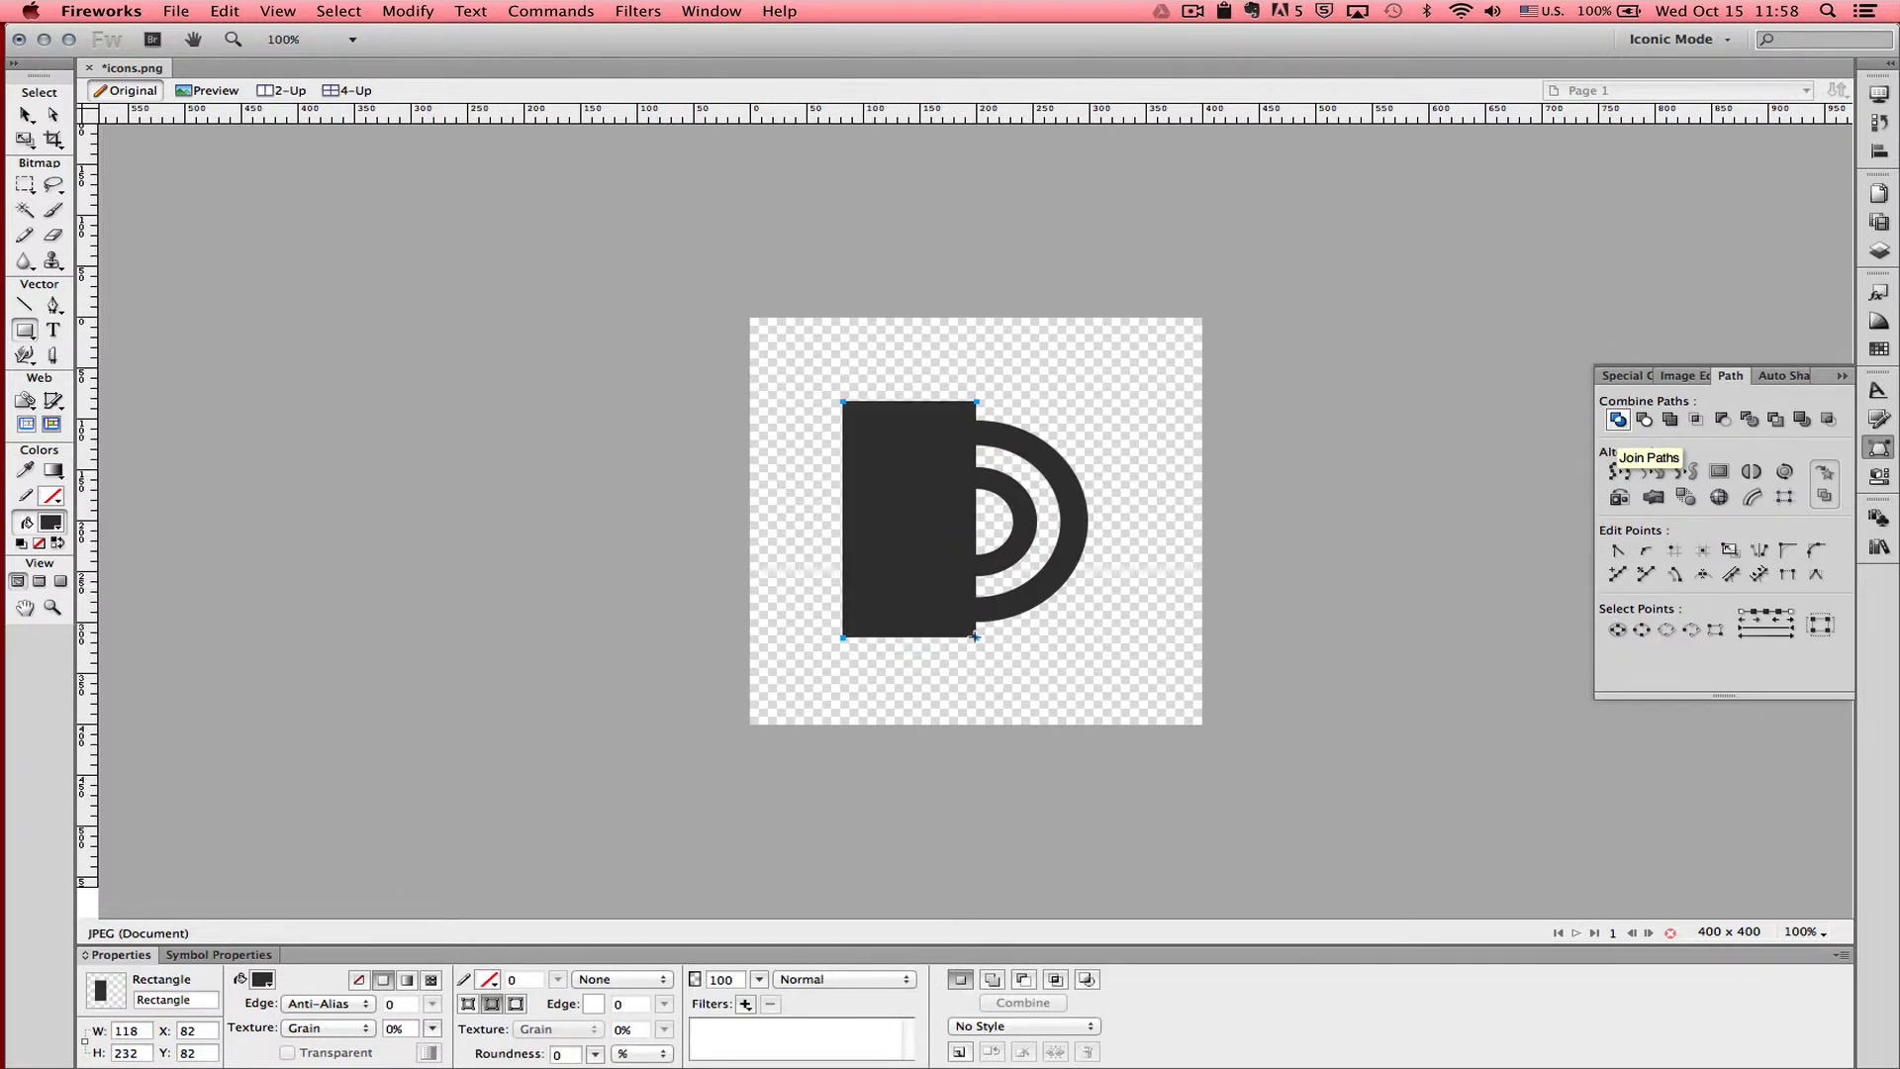
Step: Punch the rectangle out of the joined rings so only their right half remains
{"action": "left_click", "coordinate": [25, 116]}
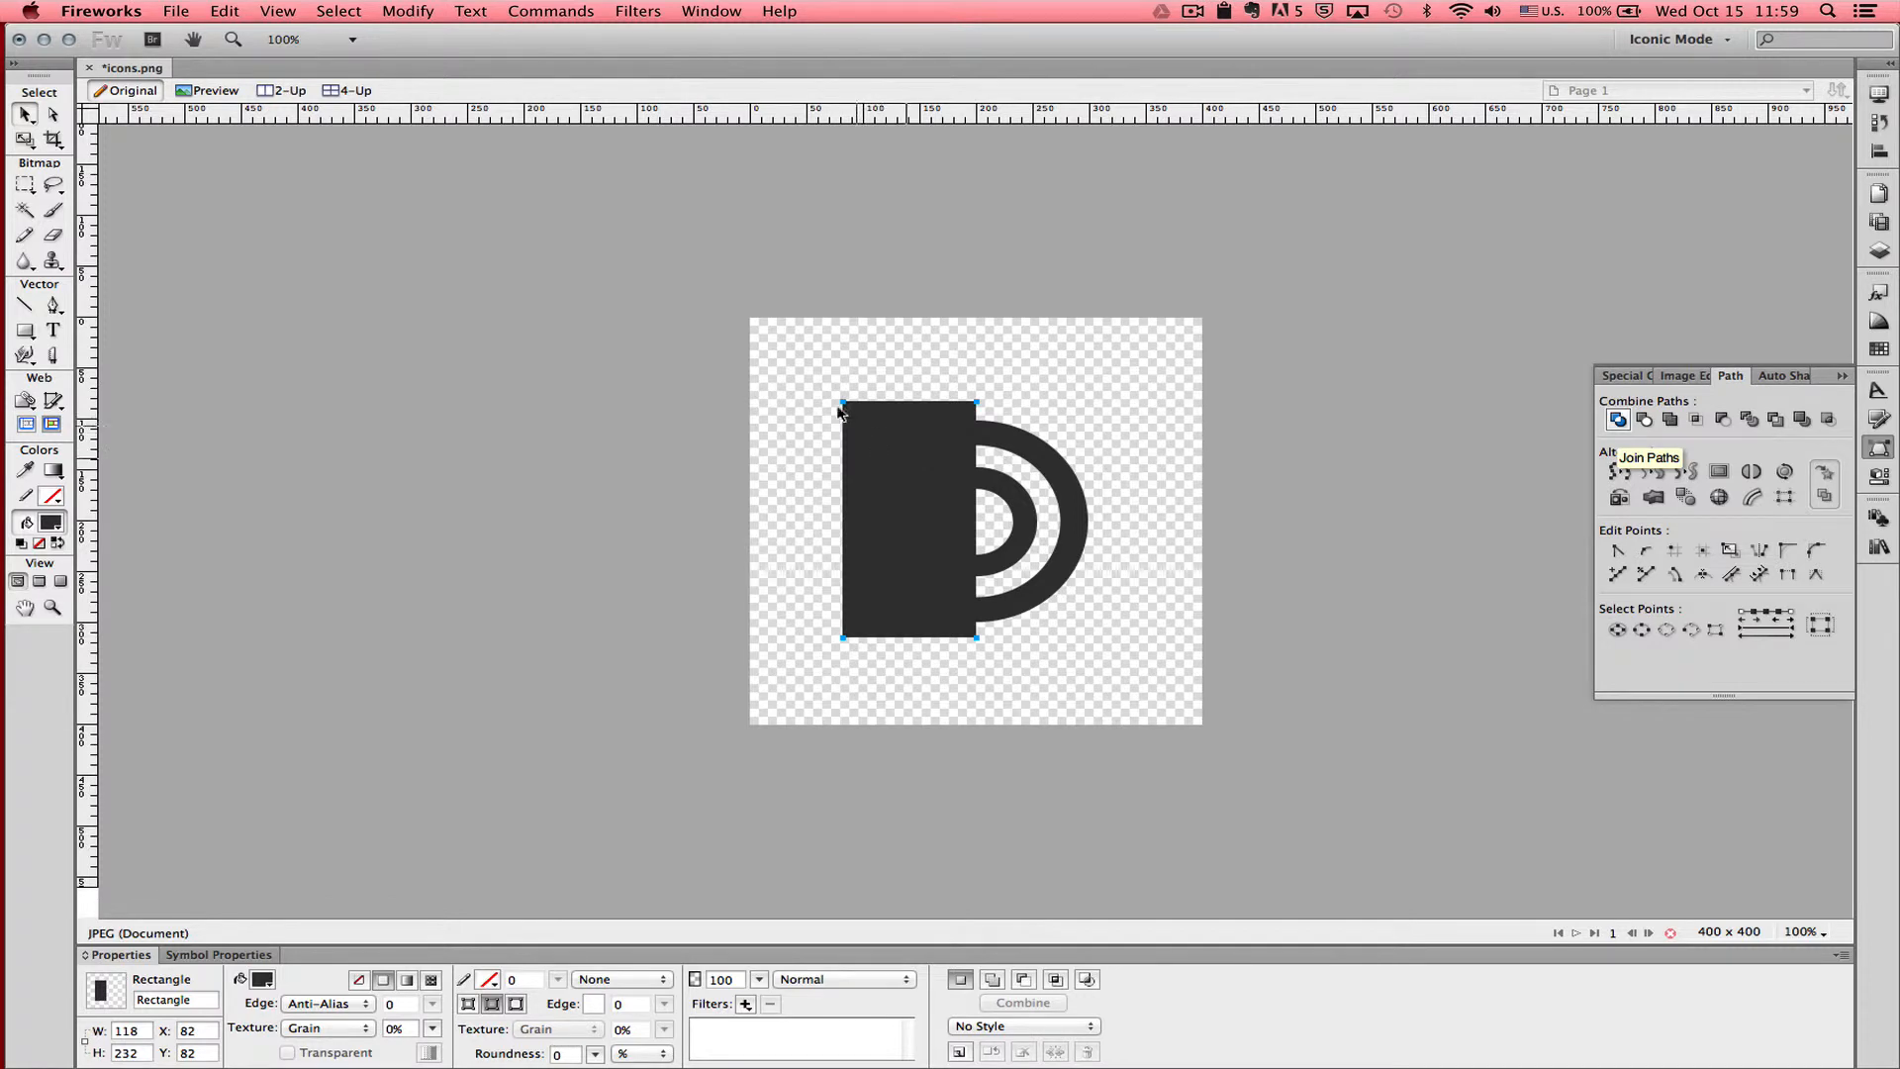
{"action": "left_click_drag", "start_coordinate": [803, 373], "coordinate": [1132, 713]}
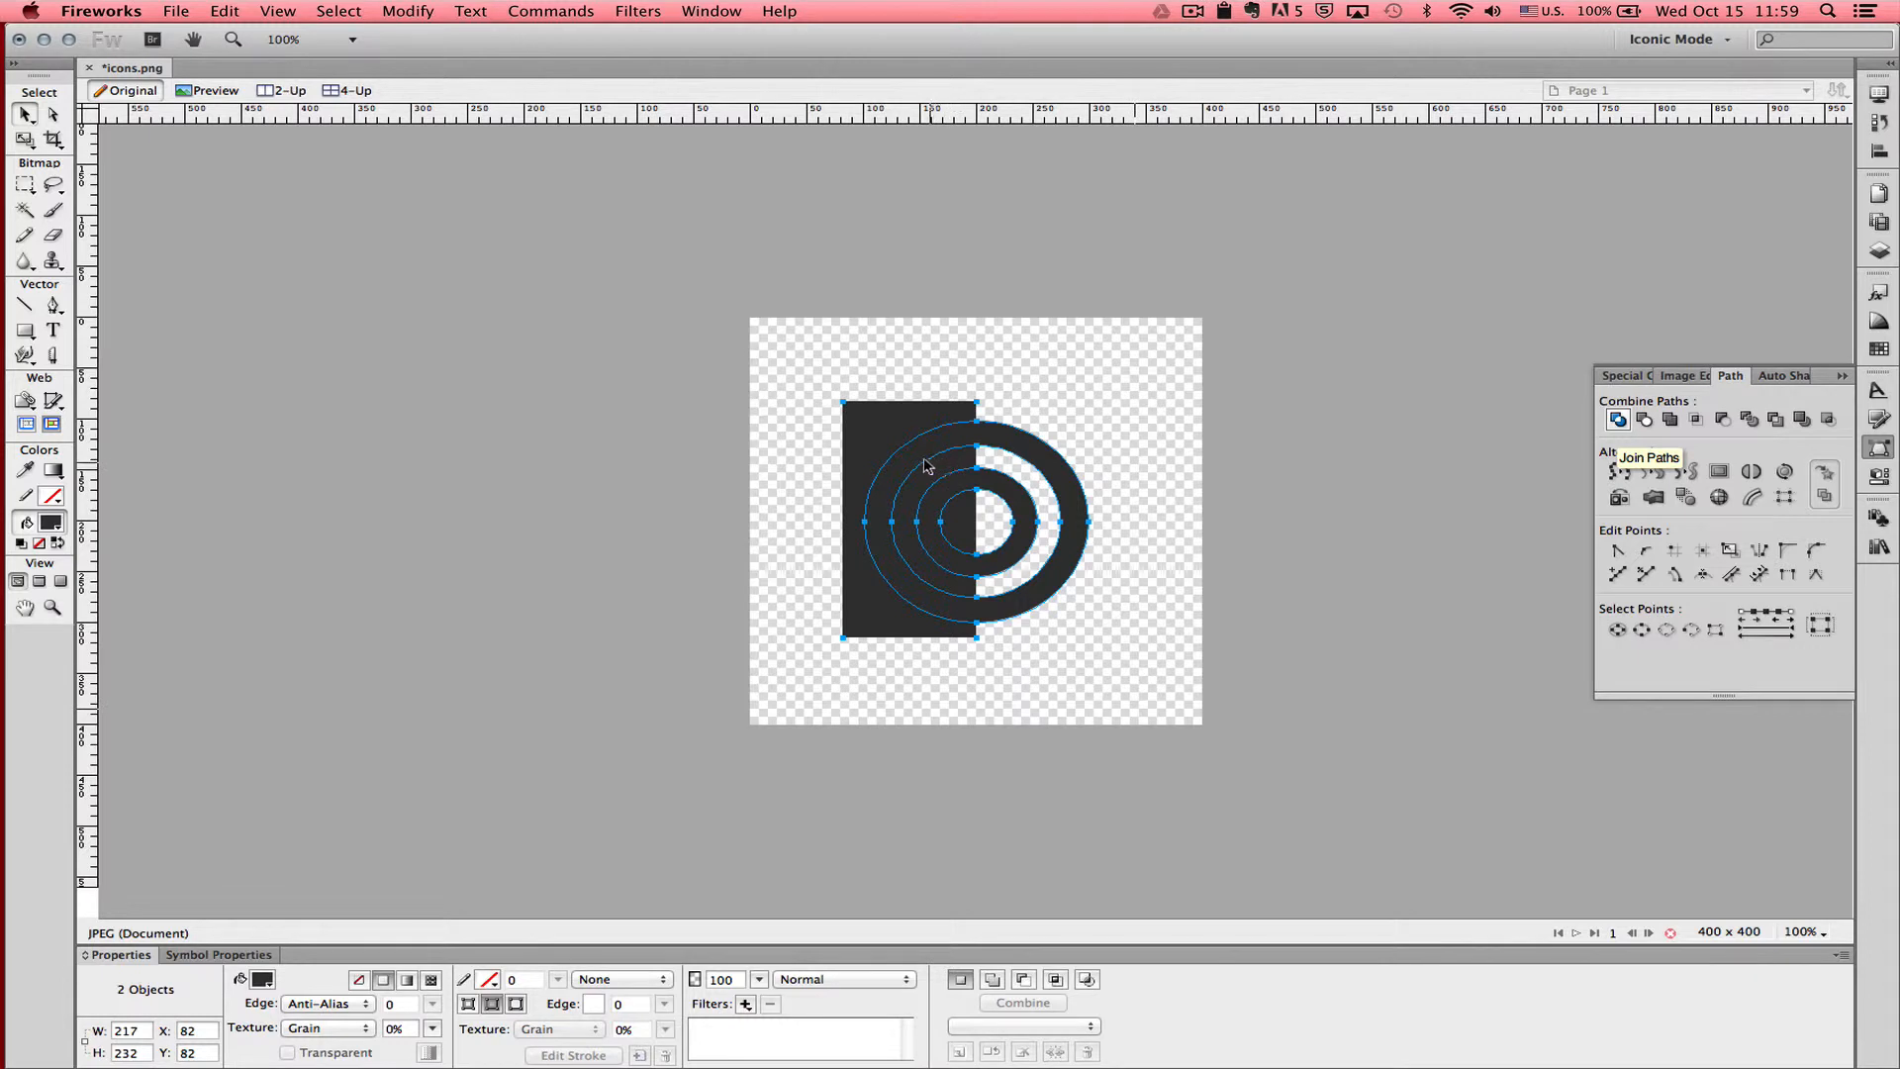
{"action": "left_click", "coordinate": [1723, 421]}
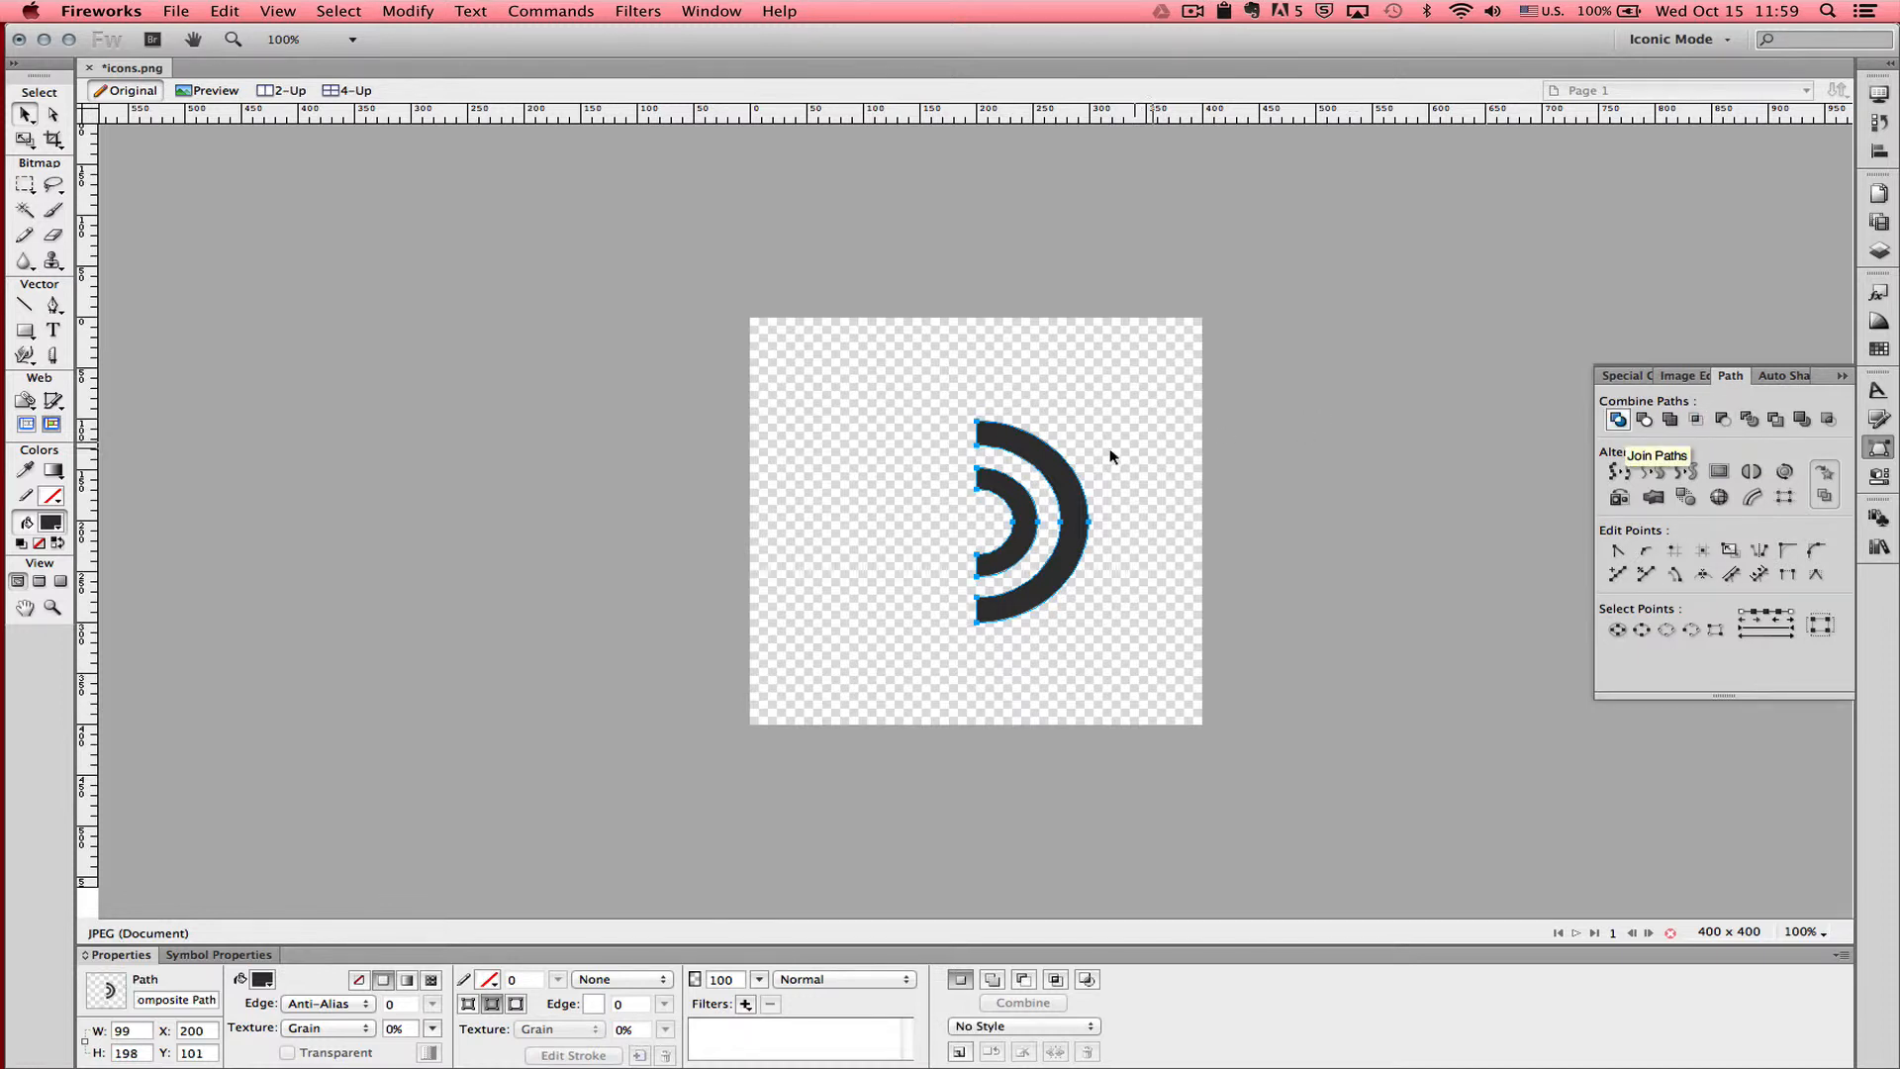
{"action": "left_click", "coordinate": [1011, 389]}
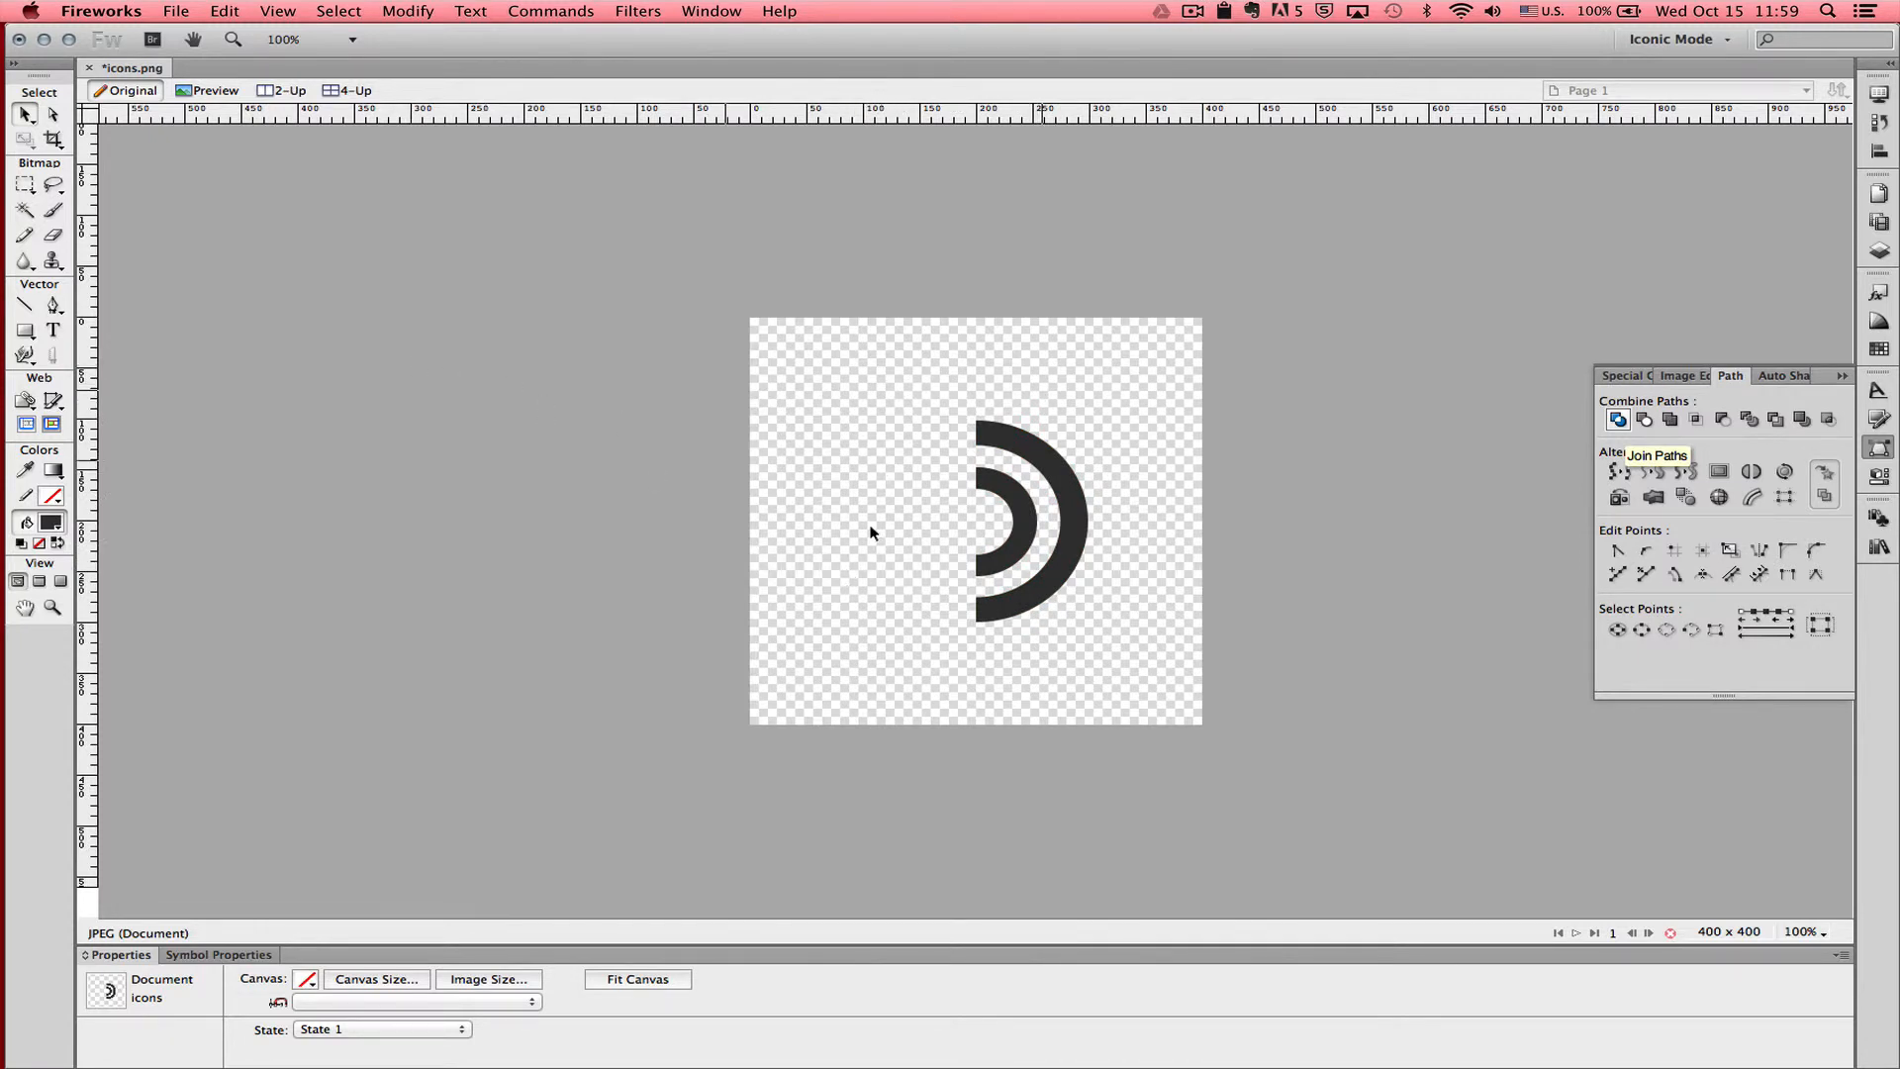
Step: Draw a rectangle about 180 × 146 px over the lower half of the half rings and punch it out of them
{"action": "left_click", "coordinate": [25, 330]}
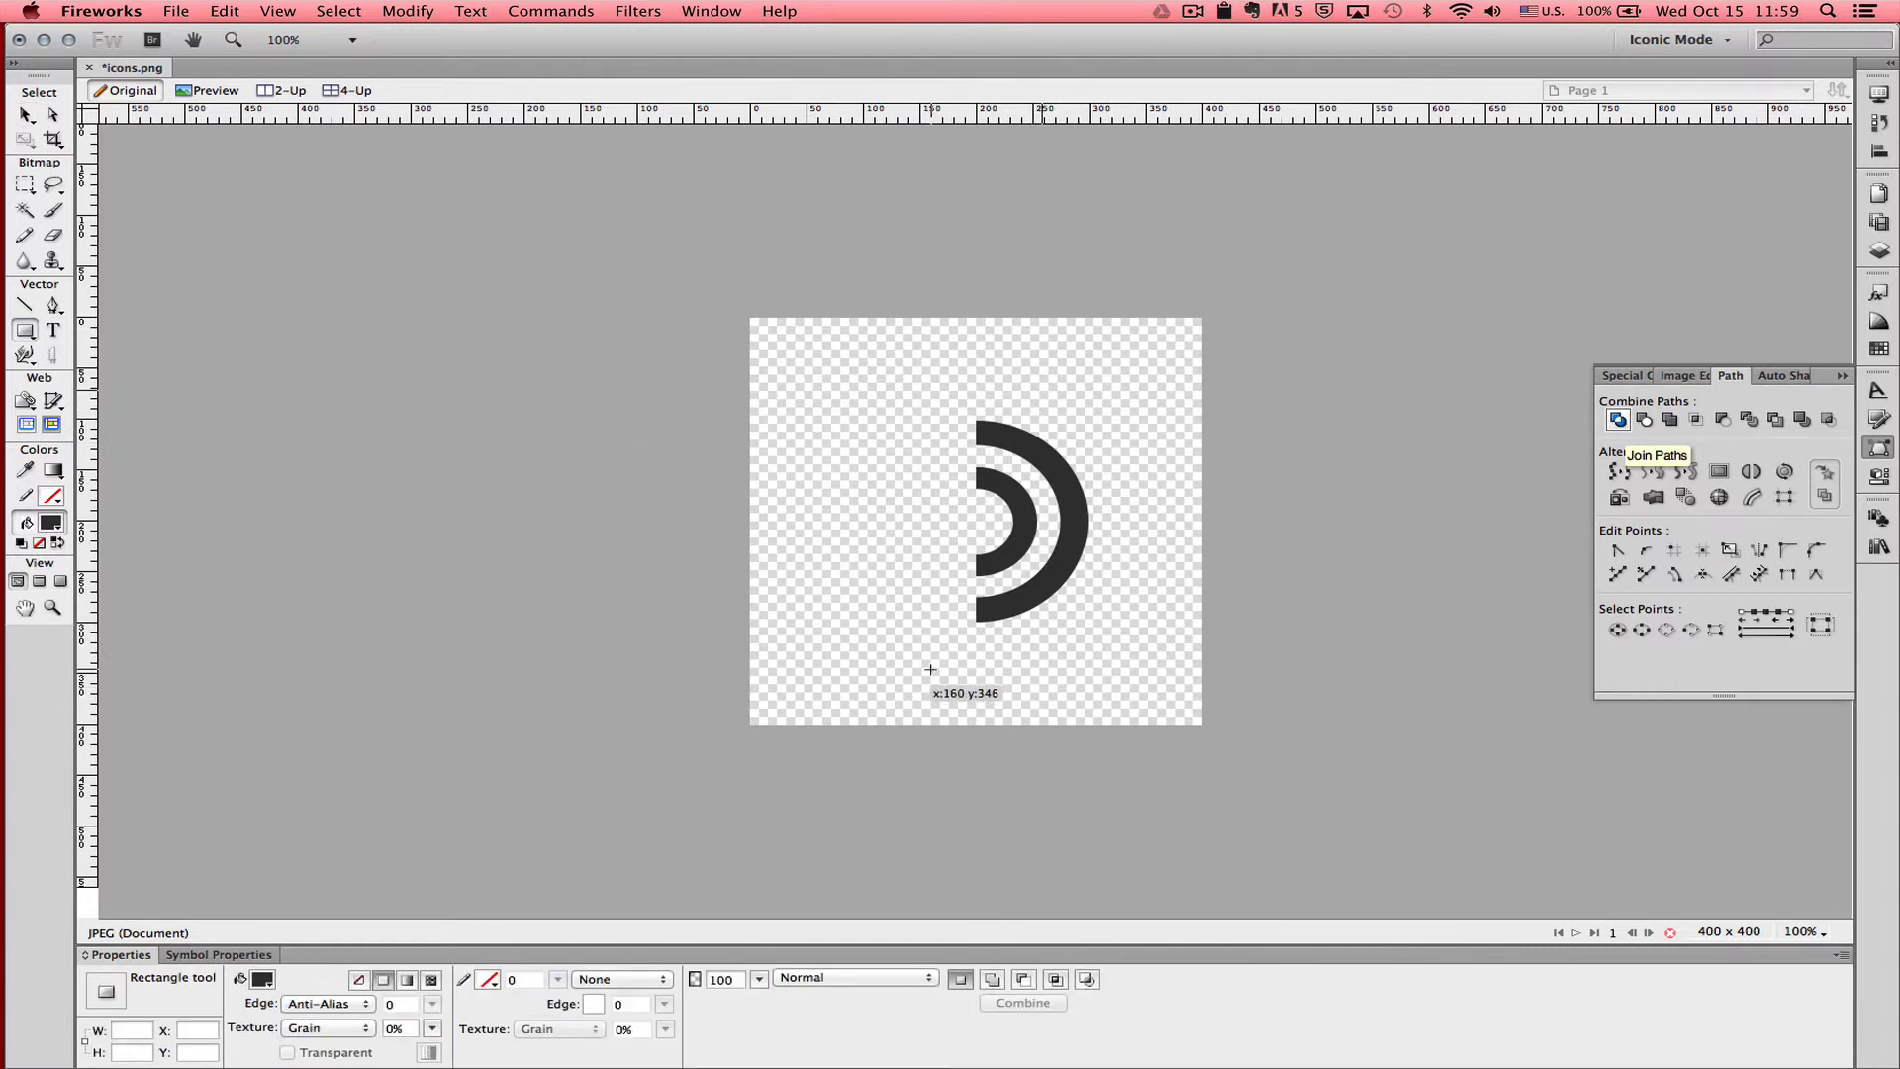
{"action": "left_click_drag", "start_coordinate": [931, 670], "coordinate": [1134, 522]}
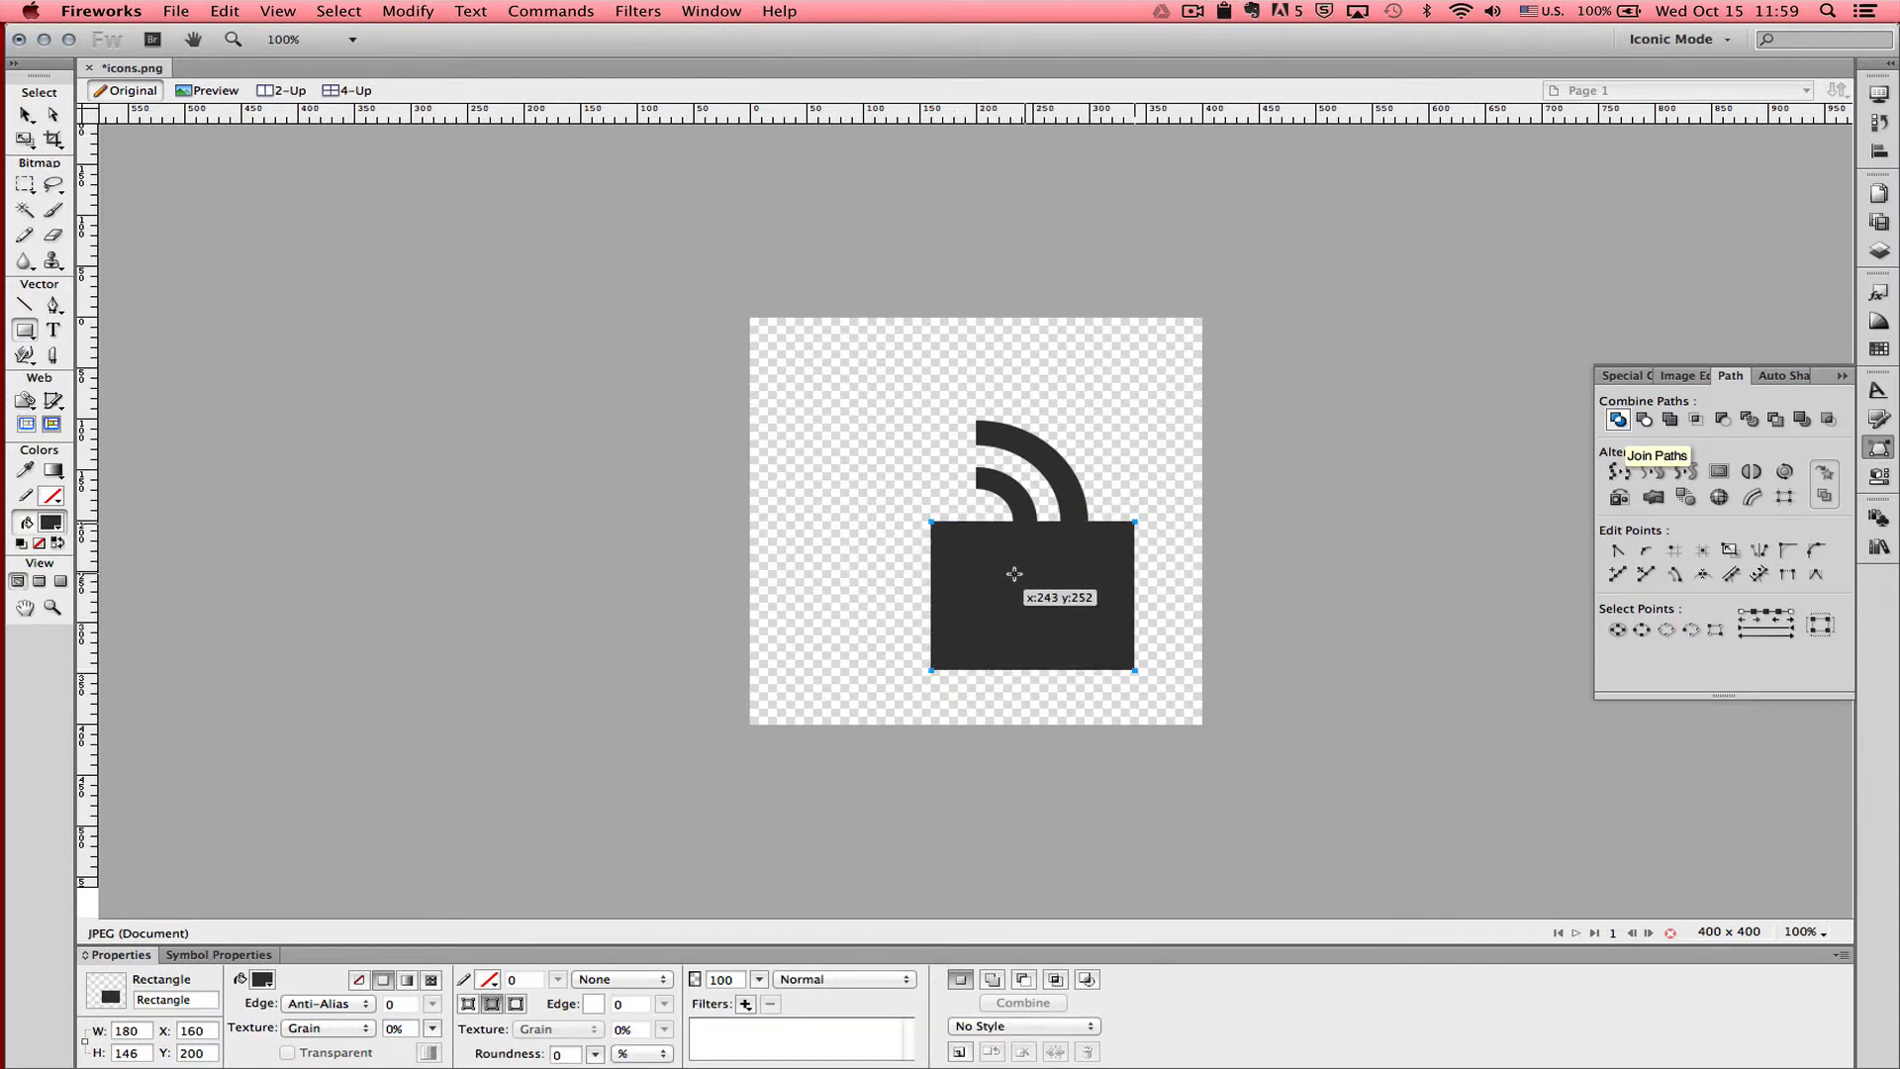
{"action": "left_click", "coordinate": [23, 115]}
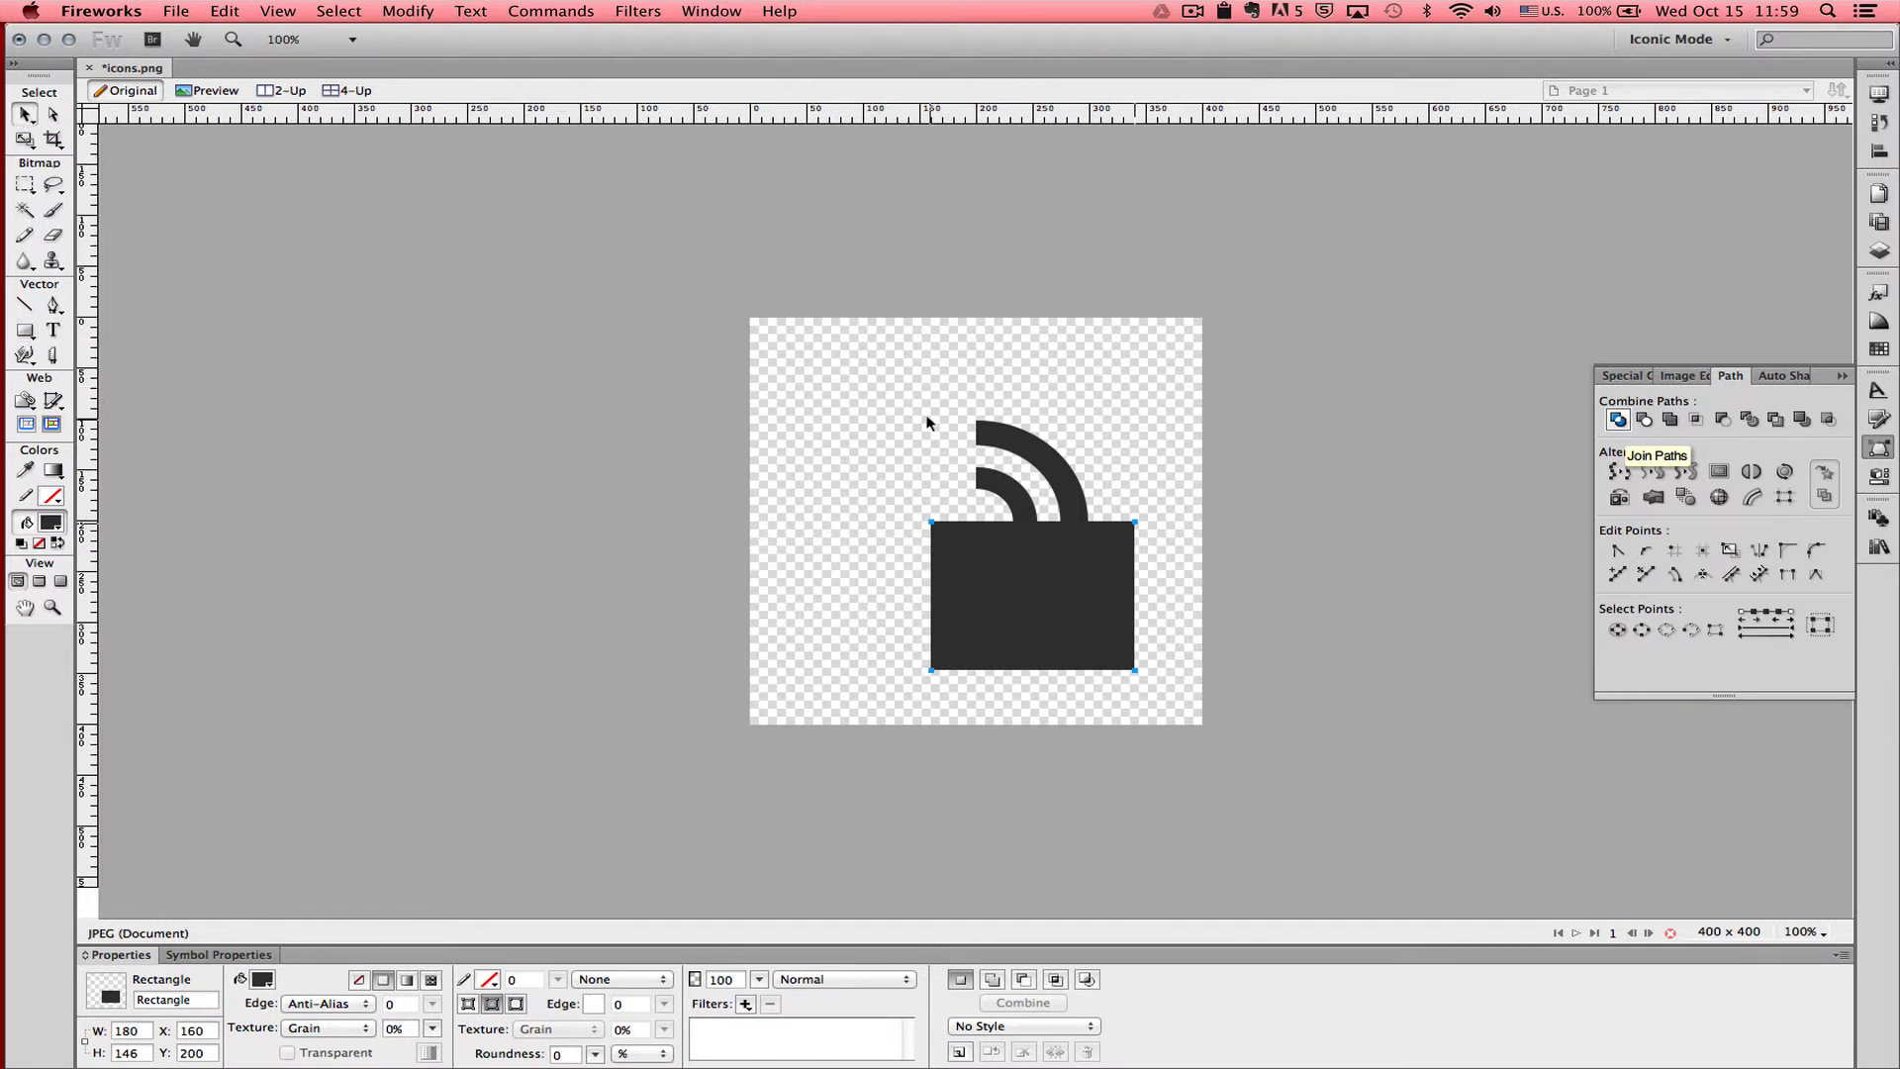
{"action": "left_click_drag", "start_coordinate": [861, 383], "coordinate": [1178, 690]}
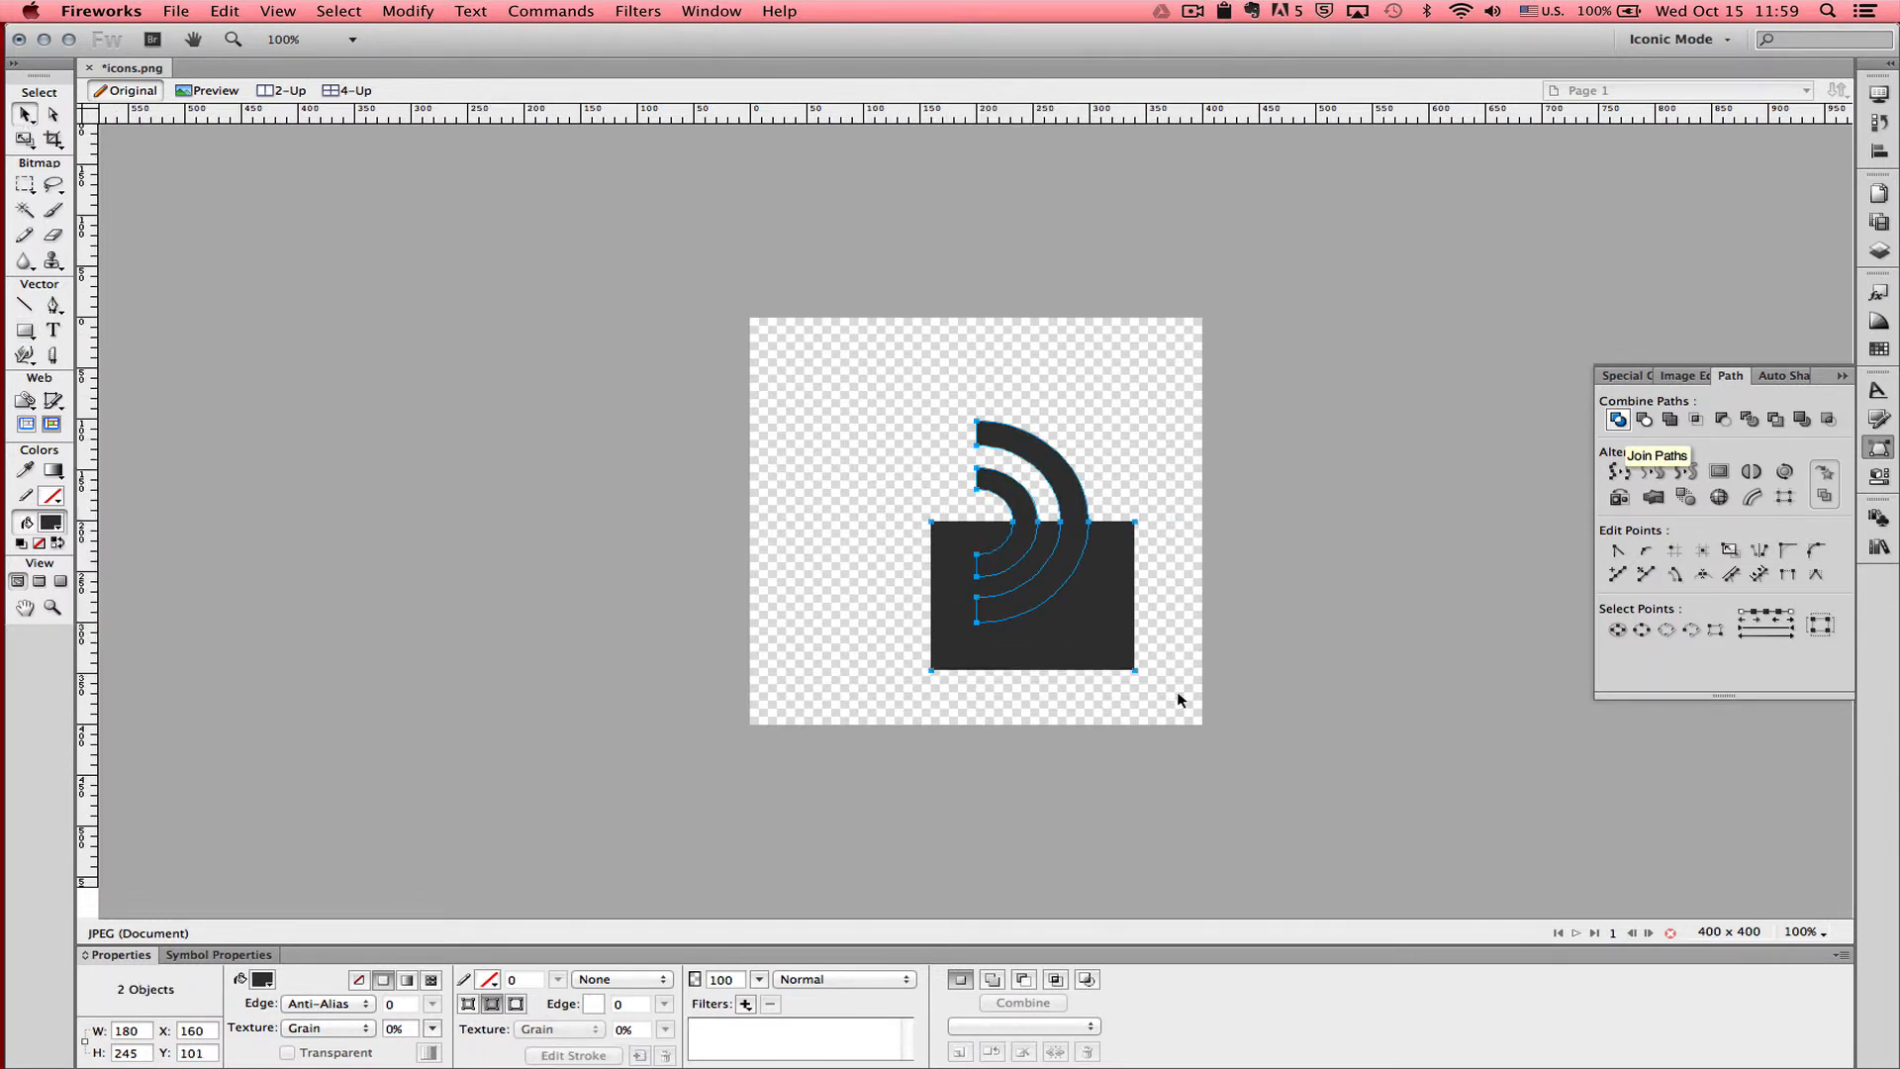
{"action": "left_click", "coordinate": [1724, 424]}
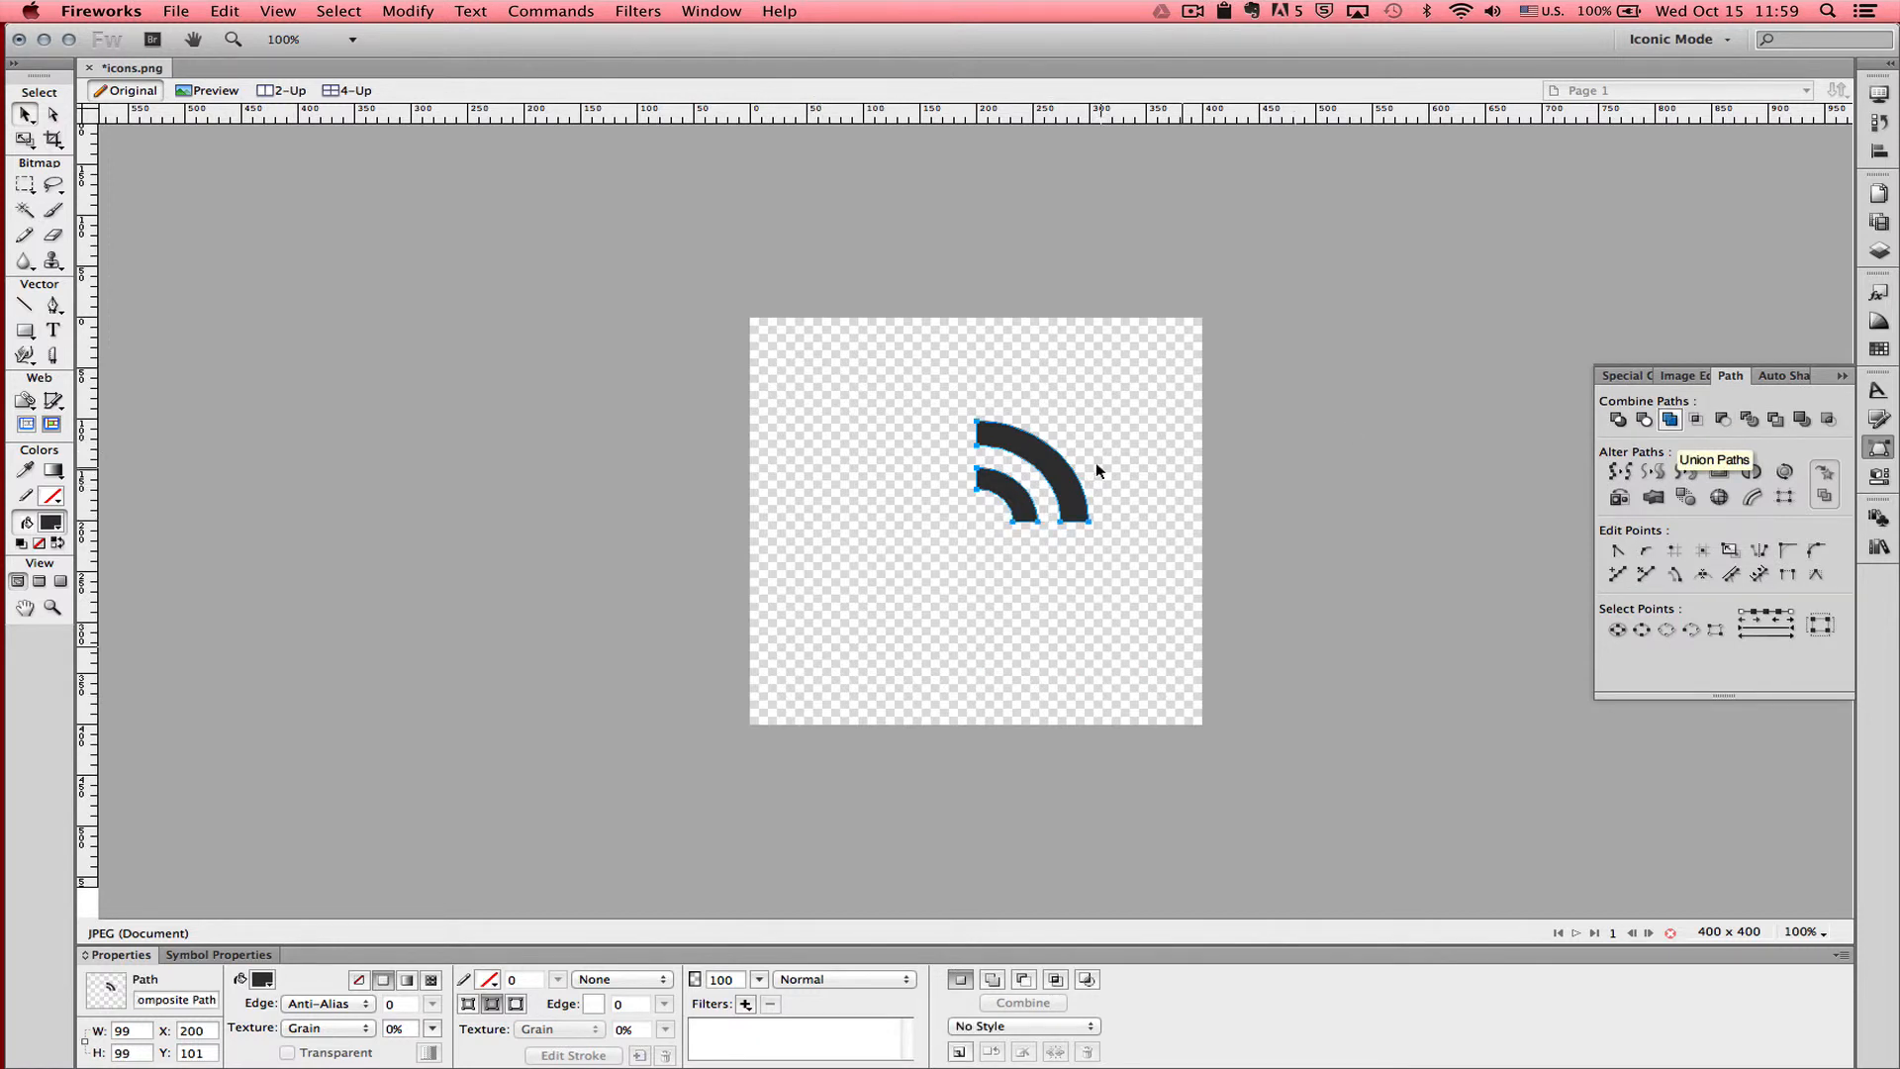
Step: Move the quarter arcs to about X 186, Y 128 and draw a circle about 29 × 29 px inside their inner corner
{"action": "left_click_drag", "start_coordinate": [1052, 465], "coordinate": [1036, 492]}
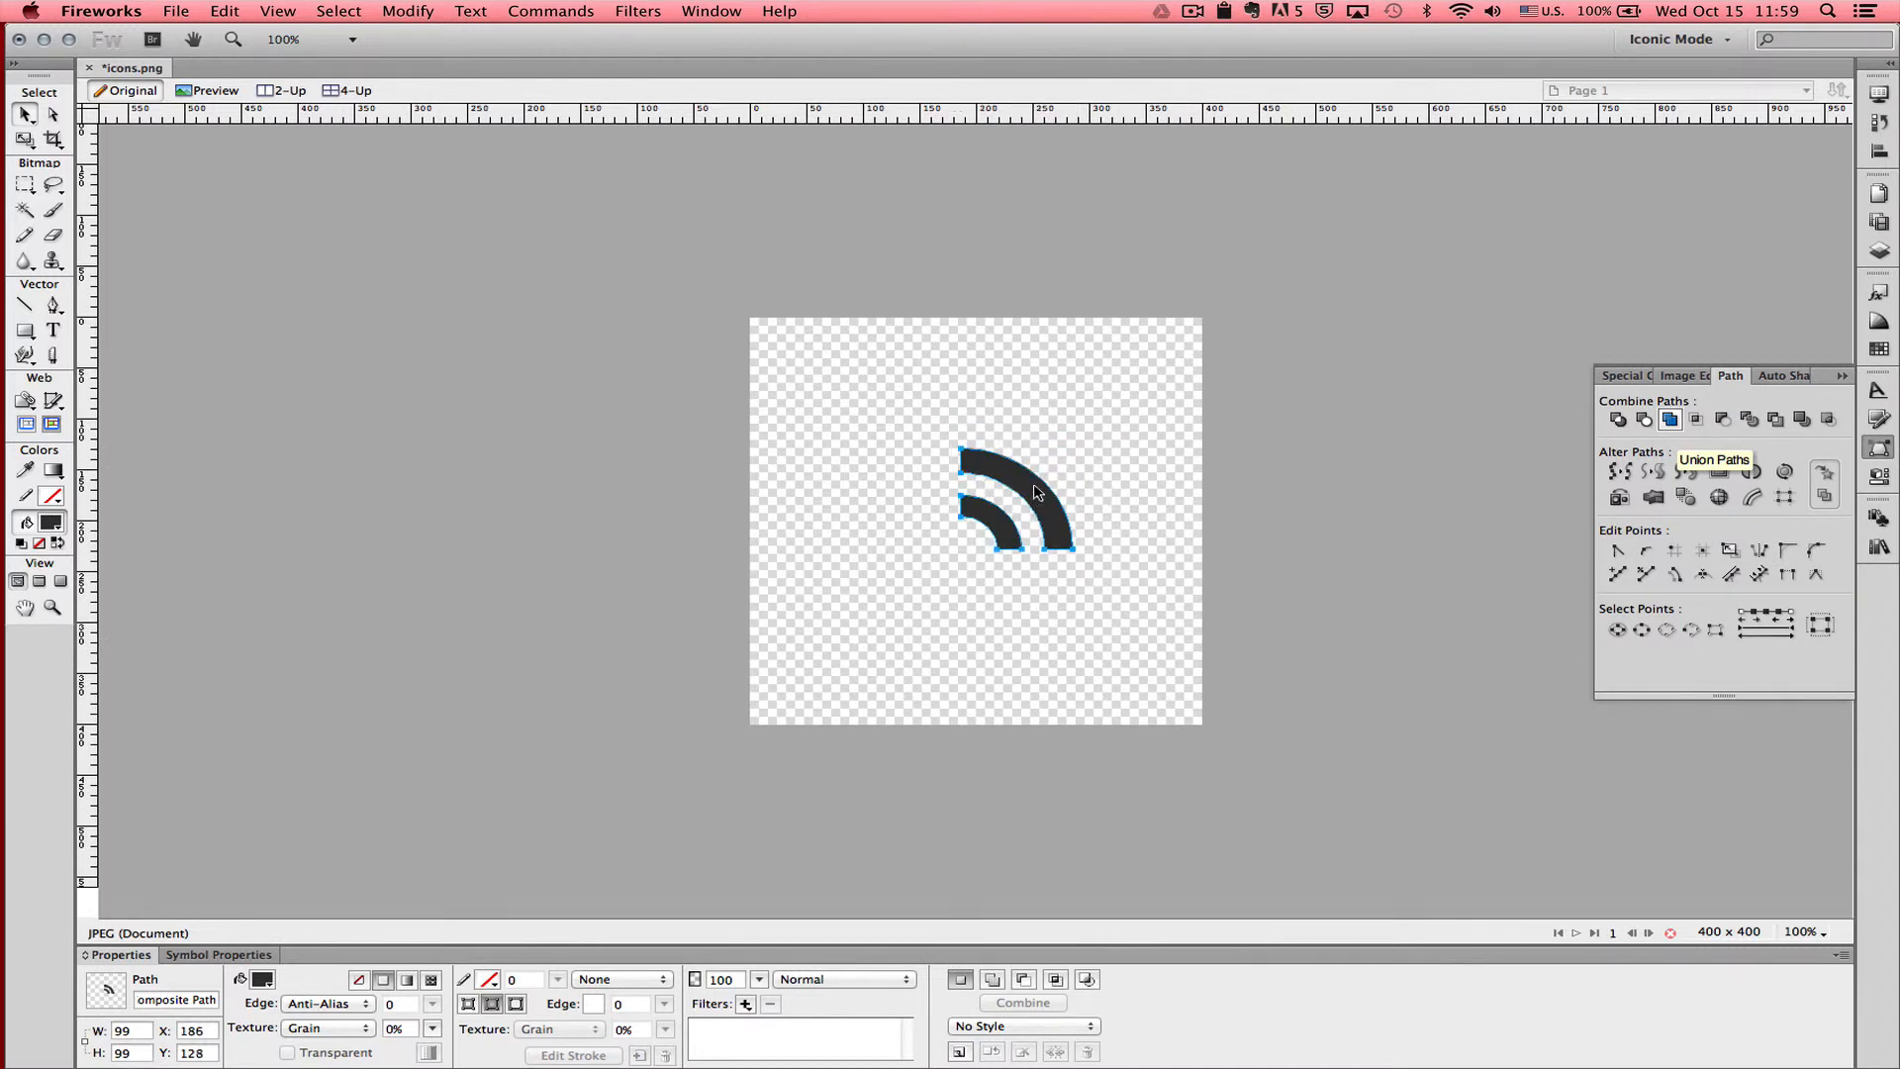
{"action": "left_click", "coordinate": [928, 471]}
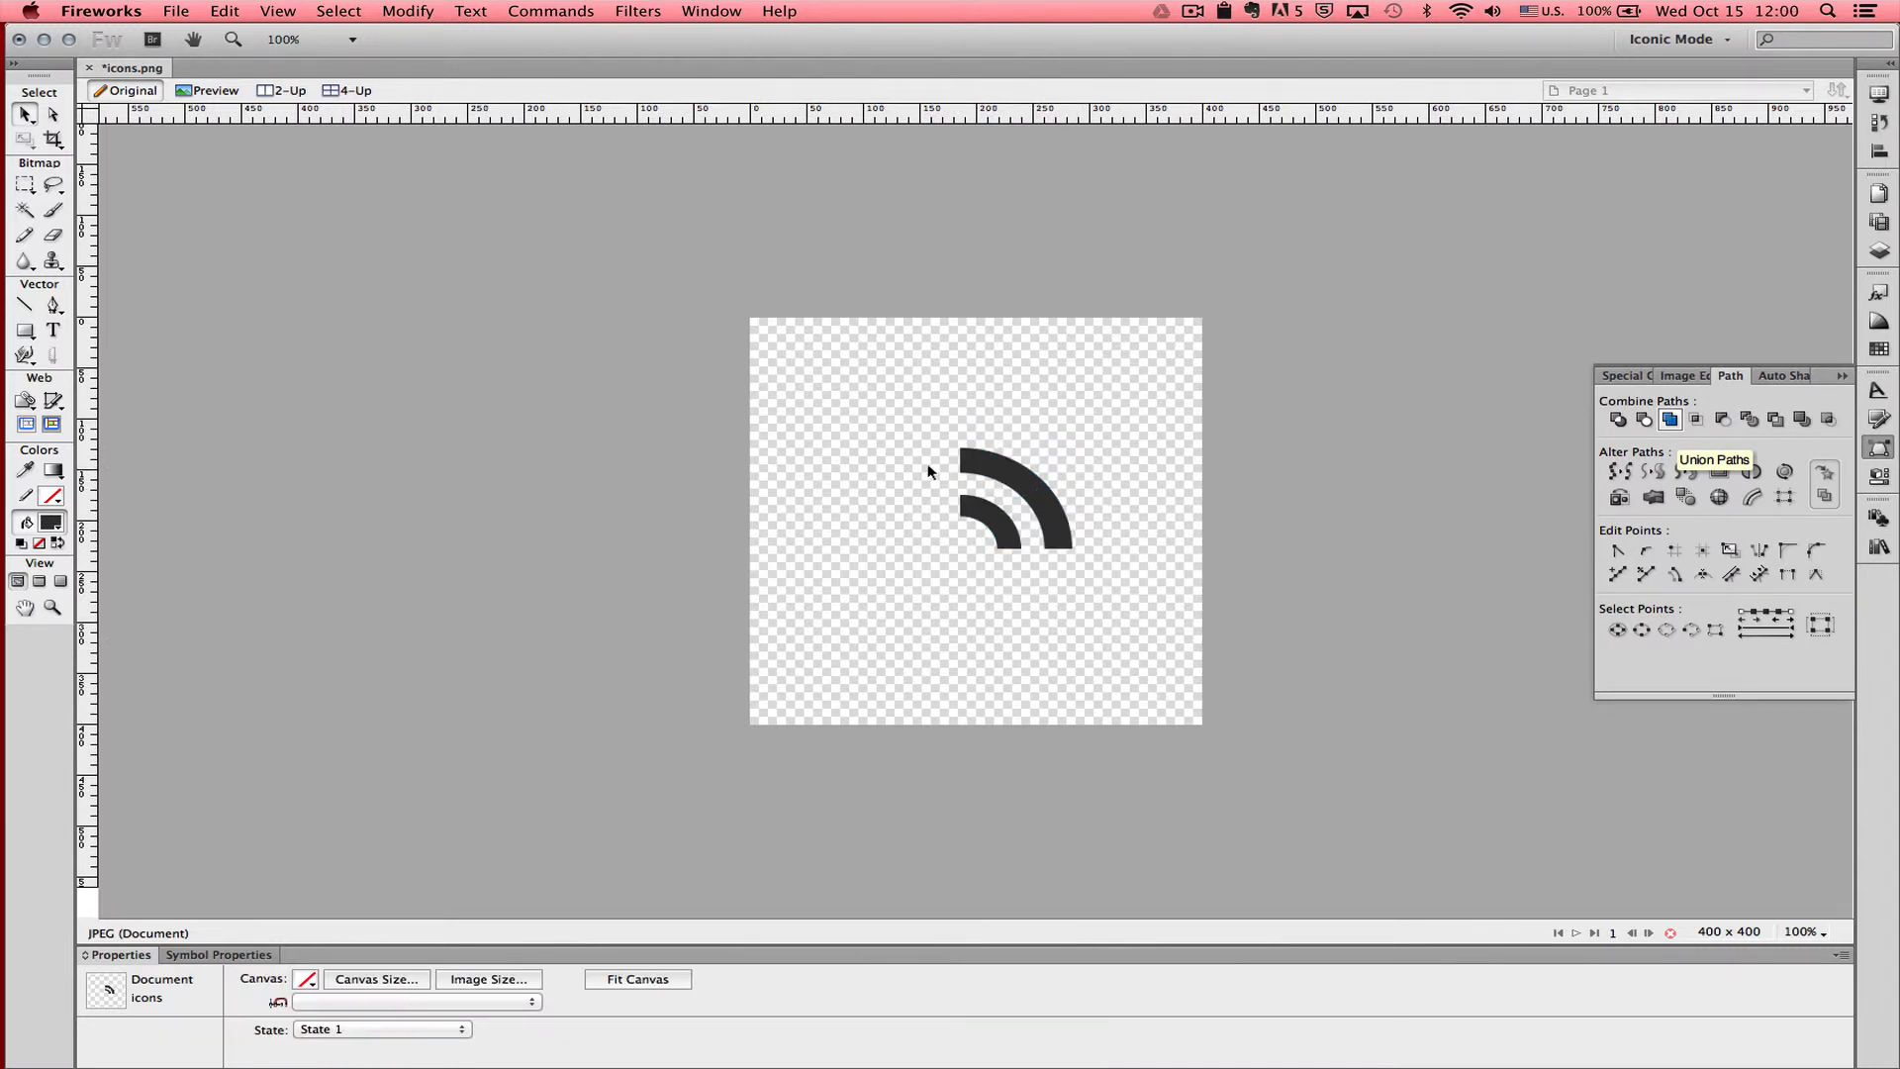
{"action": "left_click", "coordinate": [24, 334]}
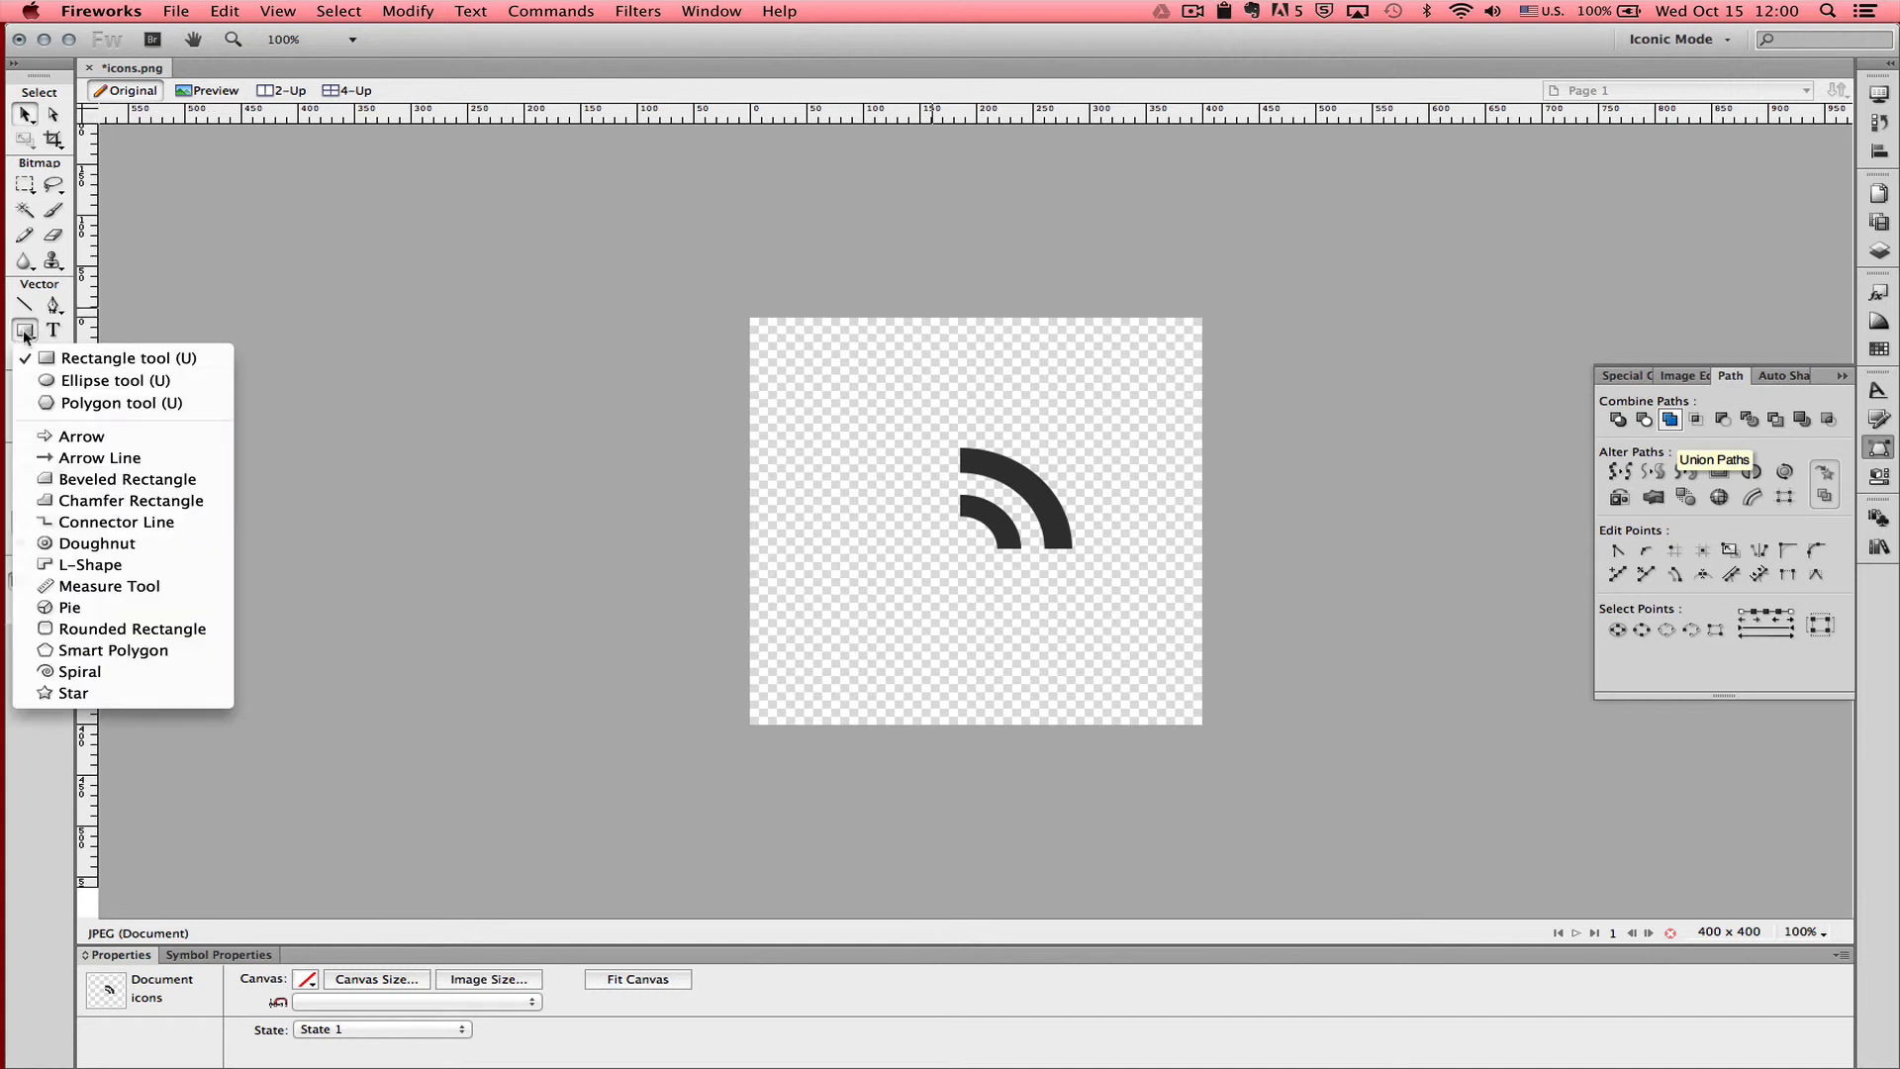
{"action": "left_click", "coordinate": [74, 382]}
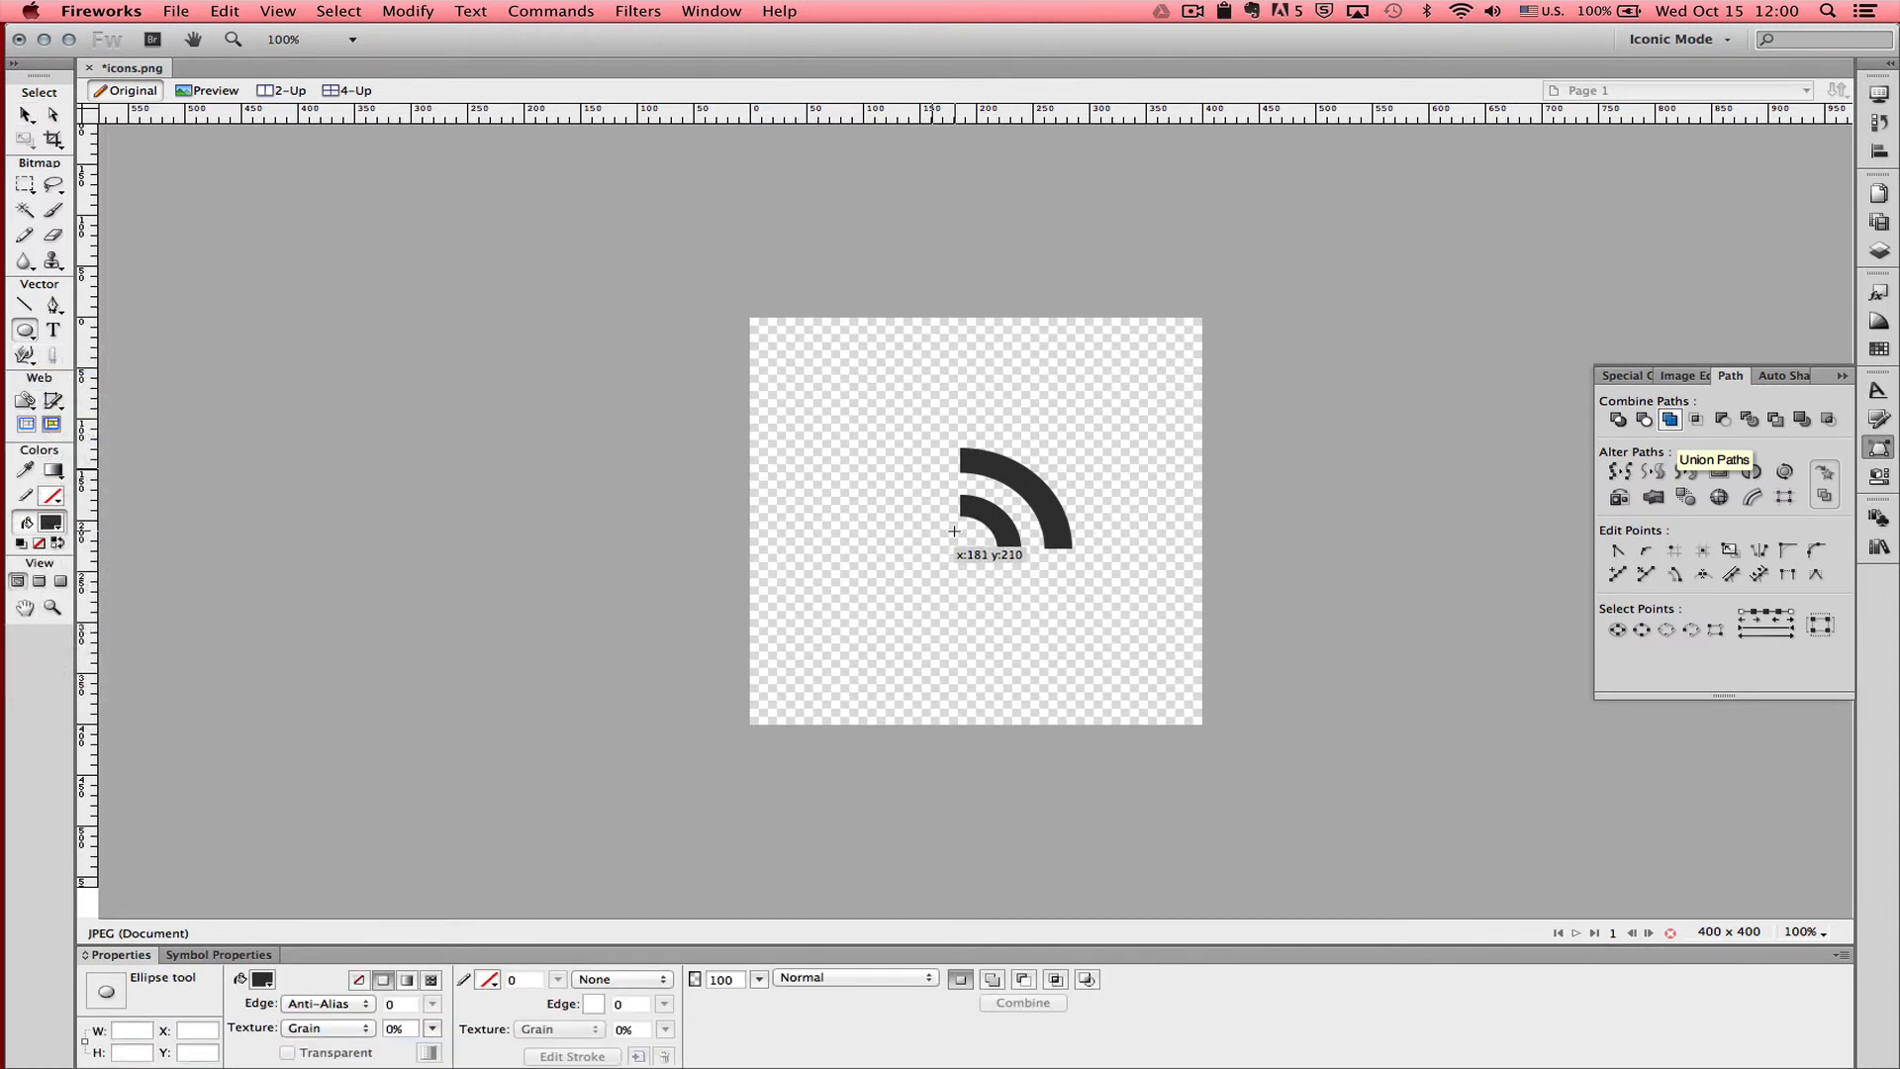
{"action": "left_click_drag", "start_coordinate": [959, 533], "coordinate": [982, 563]}
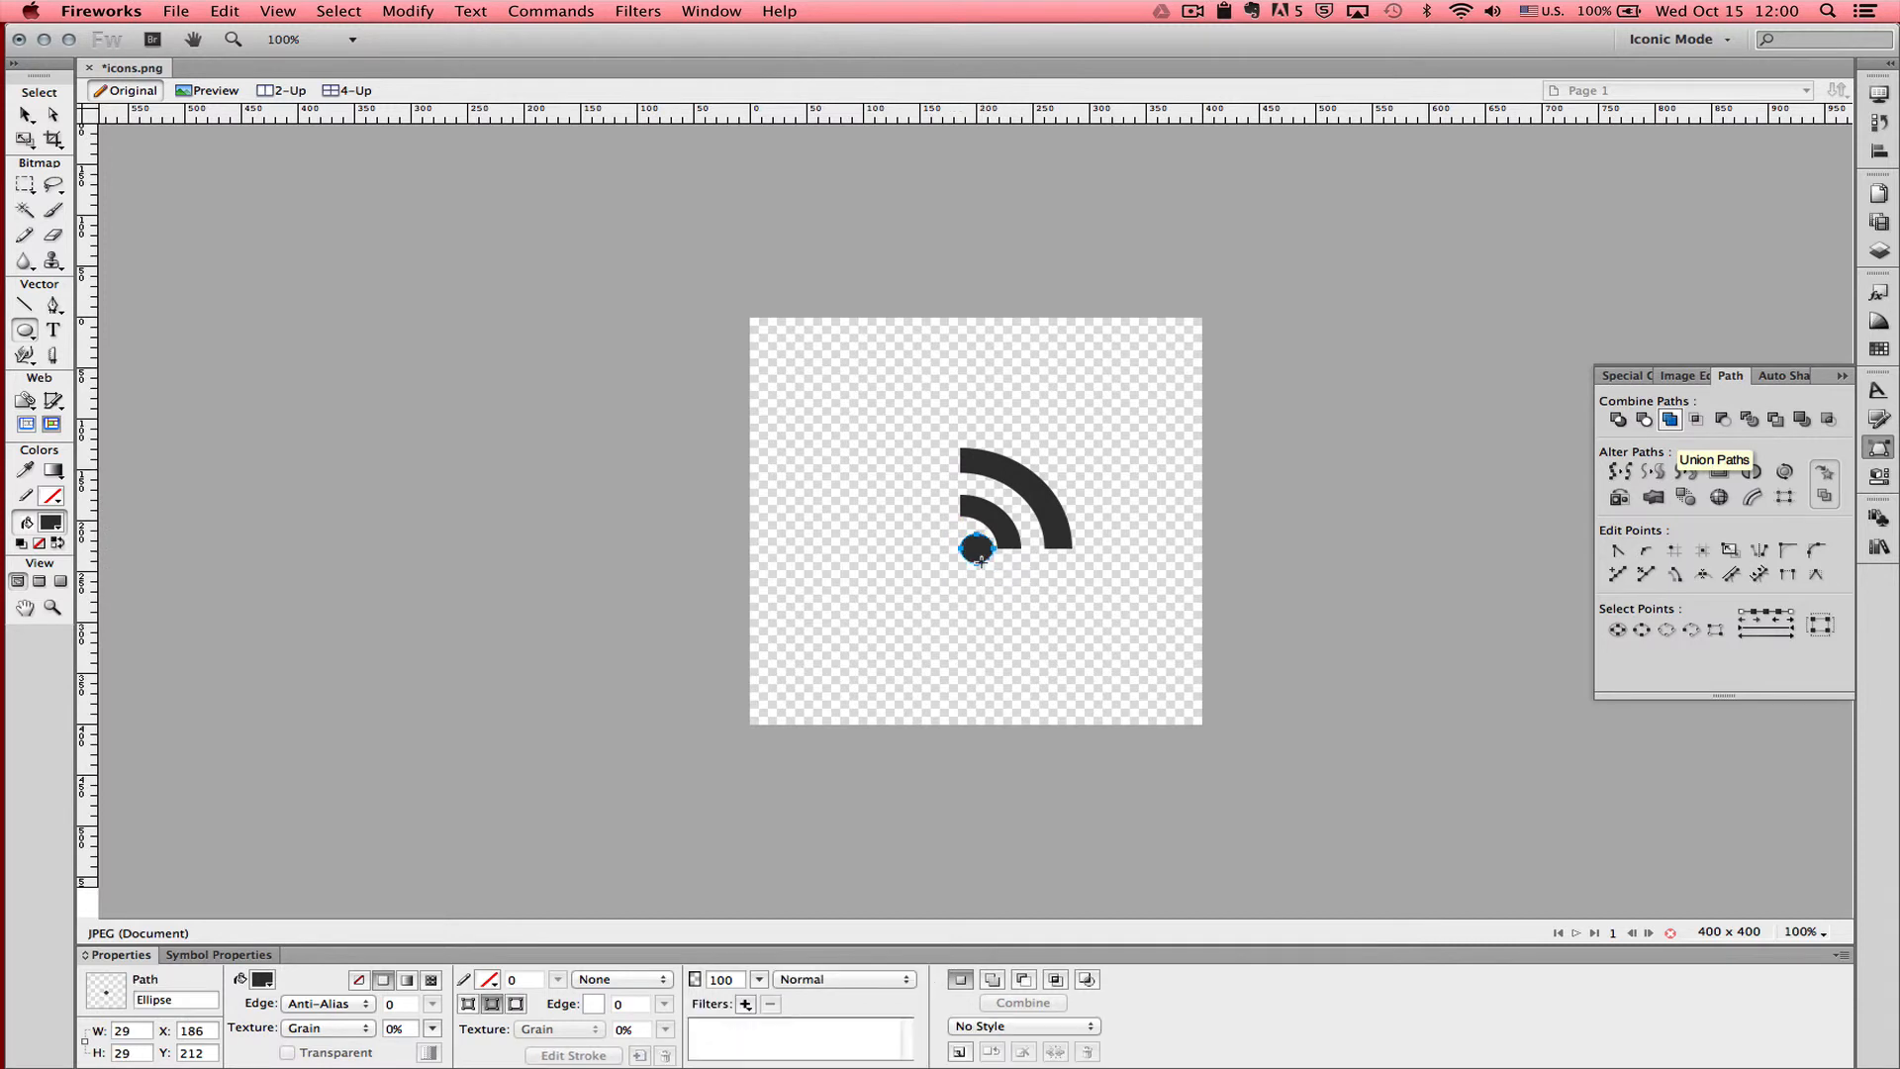
Step: Reposition the small circle at X 174, Y 211 so it is centred on the arcs' common corner
{"action": "left_click", "coordinate": [24, 115]}
{"action": "left_click_drag", "start_coordinate": [972, 537], "coordinate": [967, 543]}
{"action": "key", "text": "Left"}
{"action": "key", "text": "Down"}
{"action": "key", "text": "Down"}
{"action": "key", "text": "Down"}
{"action": "key", "text": "Left"}
{"action": "key", "text": "Left"}
{"action": "key", "text": "Up"}
{"action": "key", "text": "Up"}
{"action": "key", "text": "Left"}
{"action": "left_click", "coordinate": [1001, 572]}
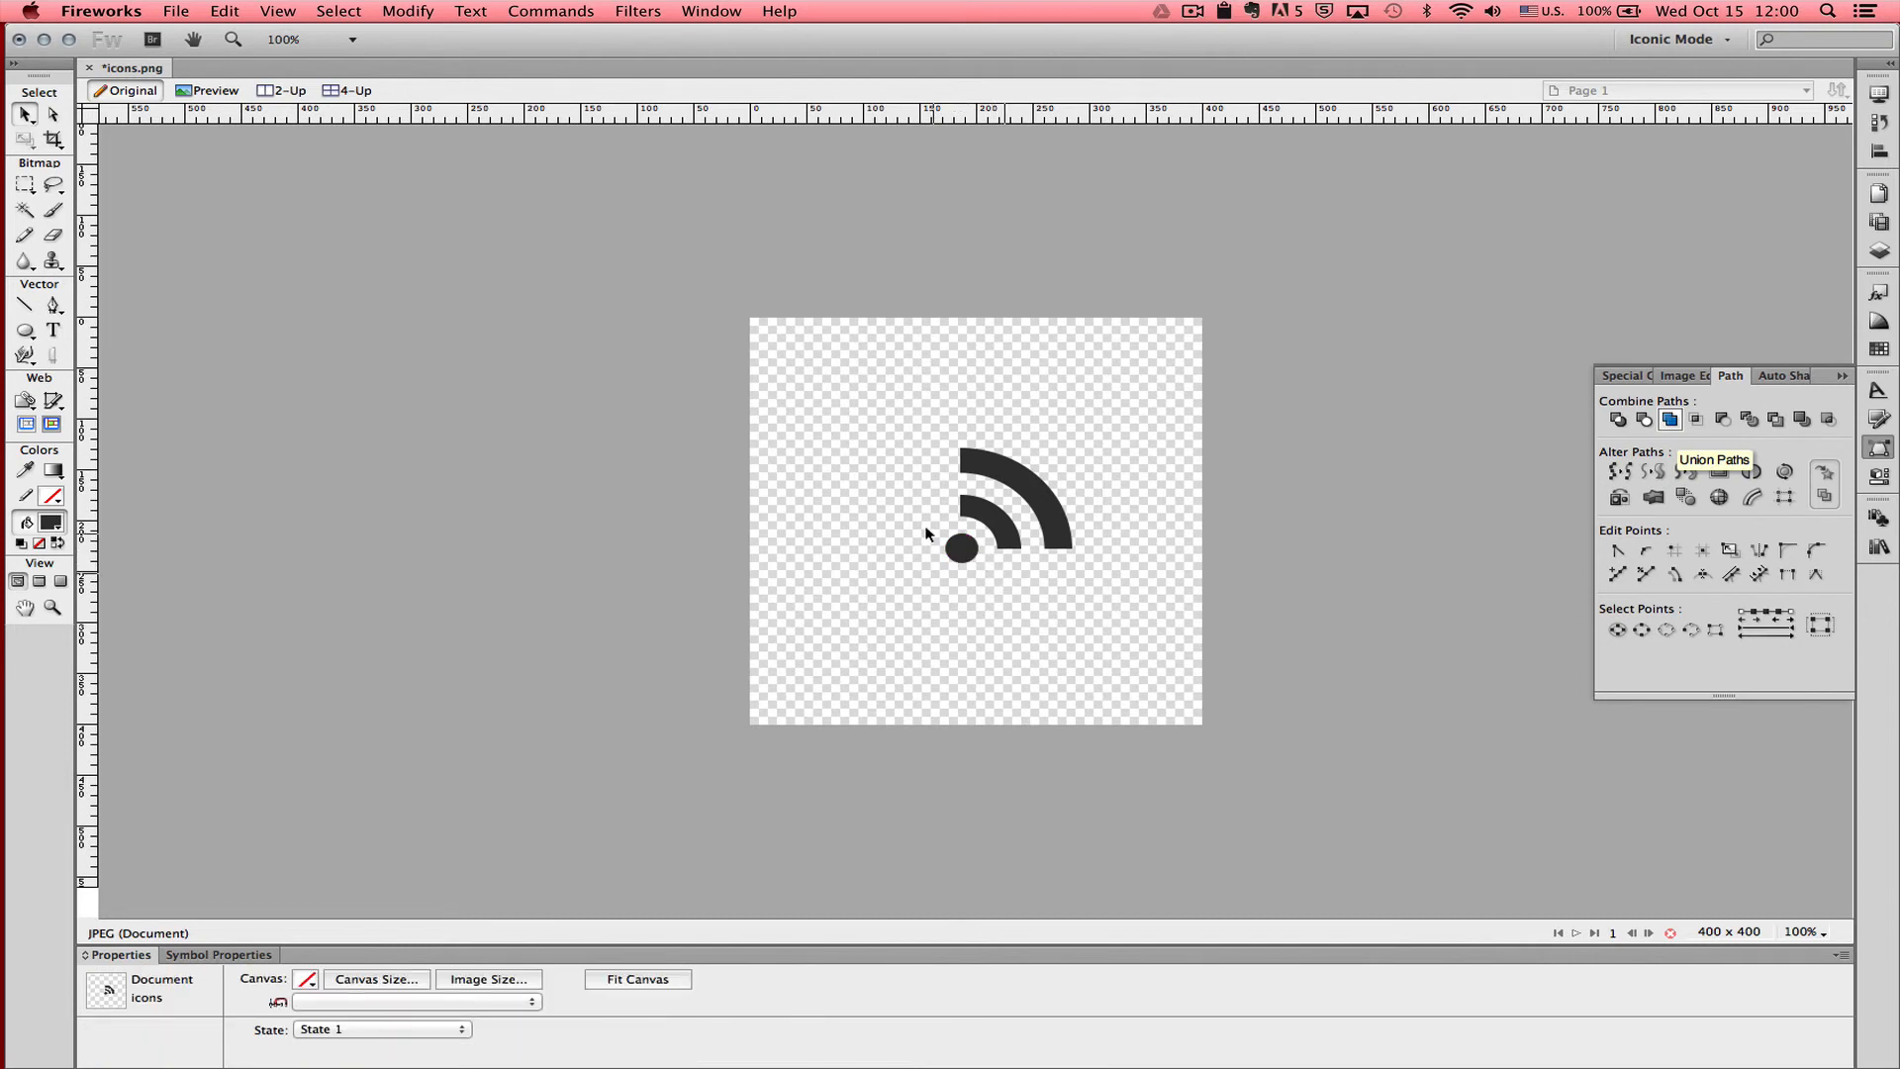
{"action": "left_click", "coordinate": [962, 550]}
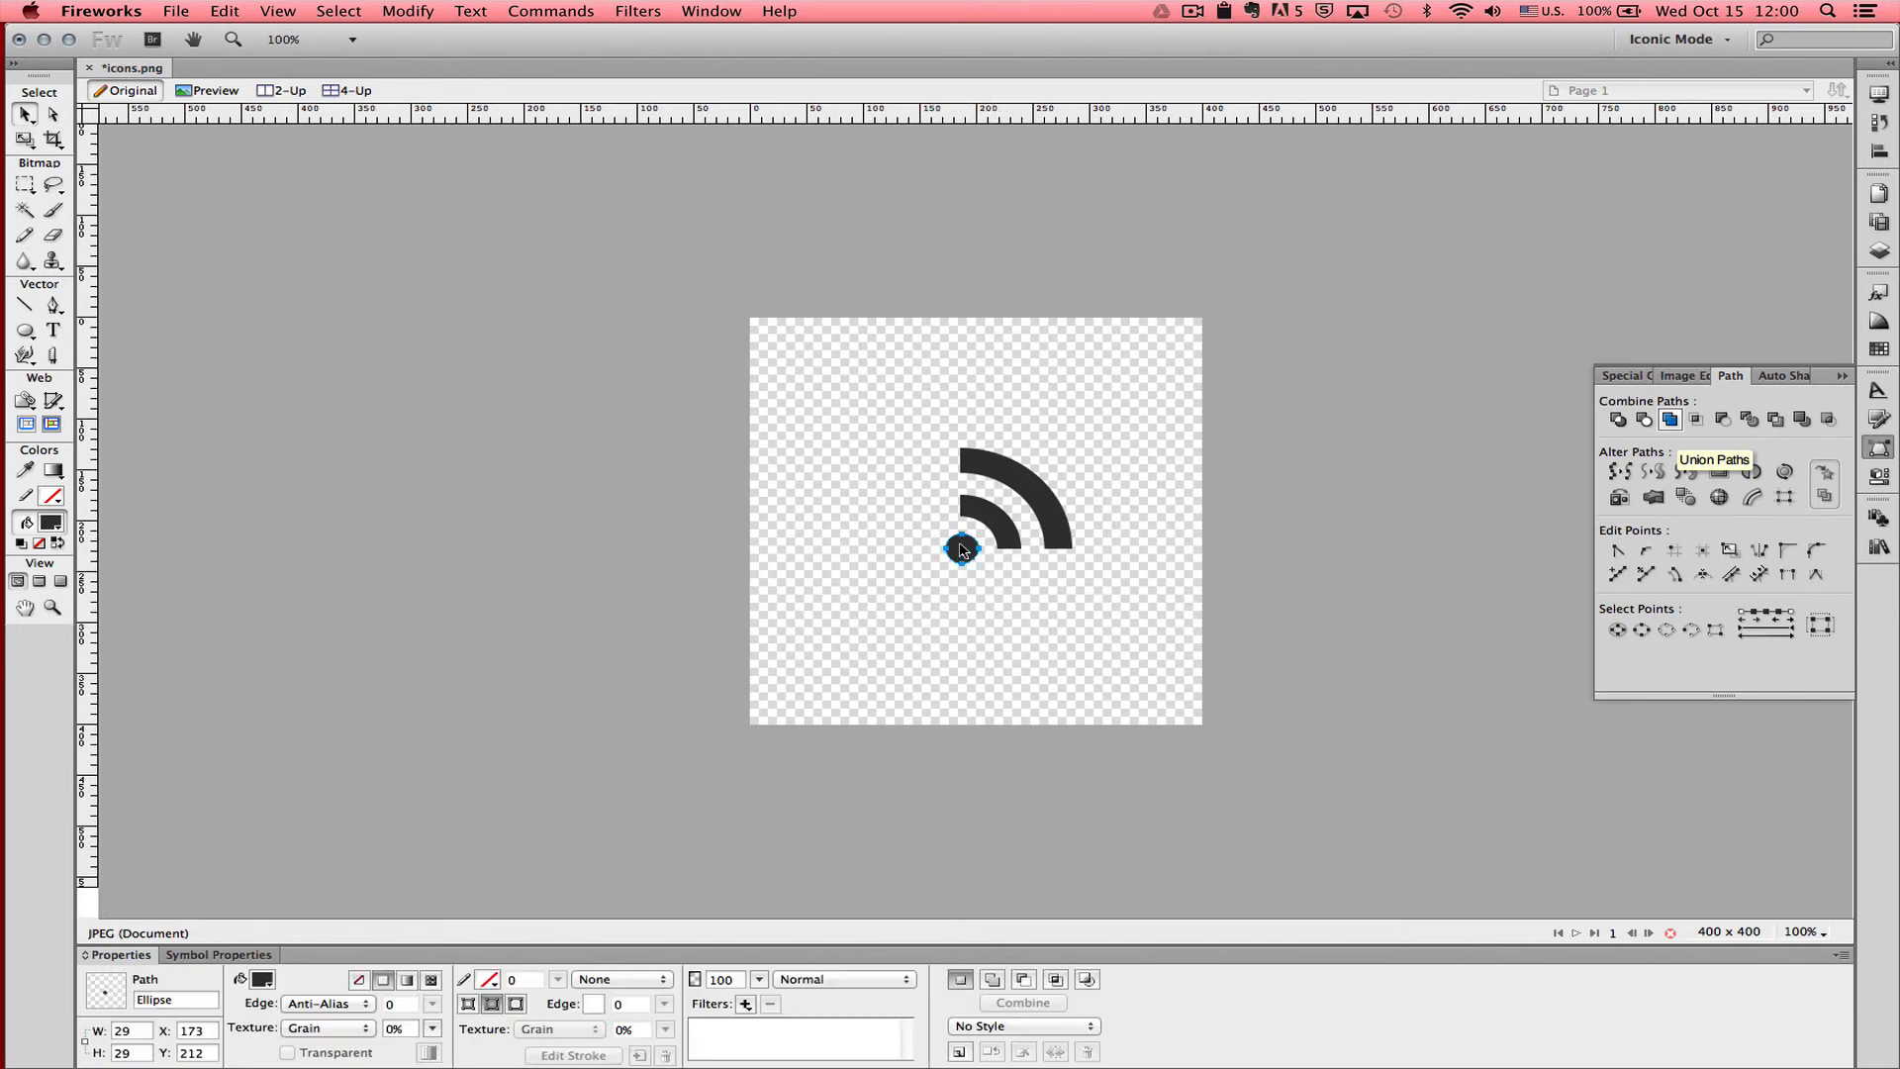
{"action": "left_click_drag", "start_coordinate": [962, 551], "coordinate": [963, 549]}
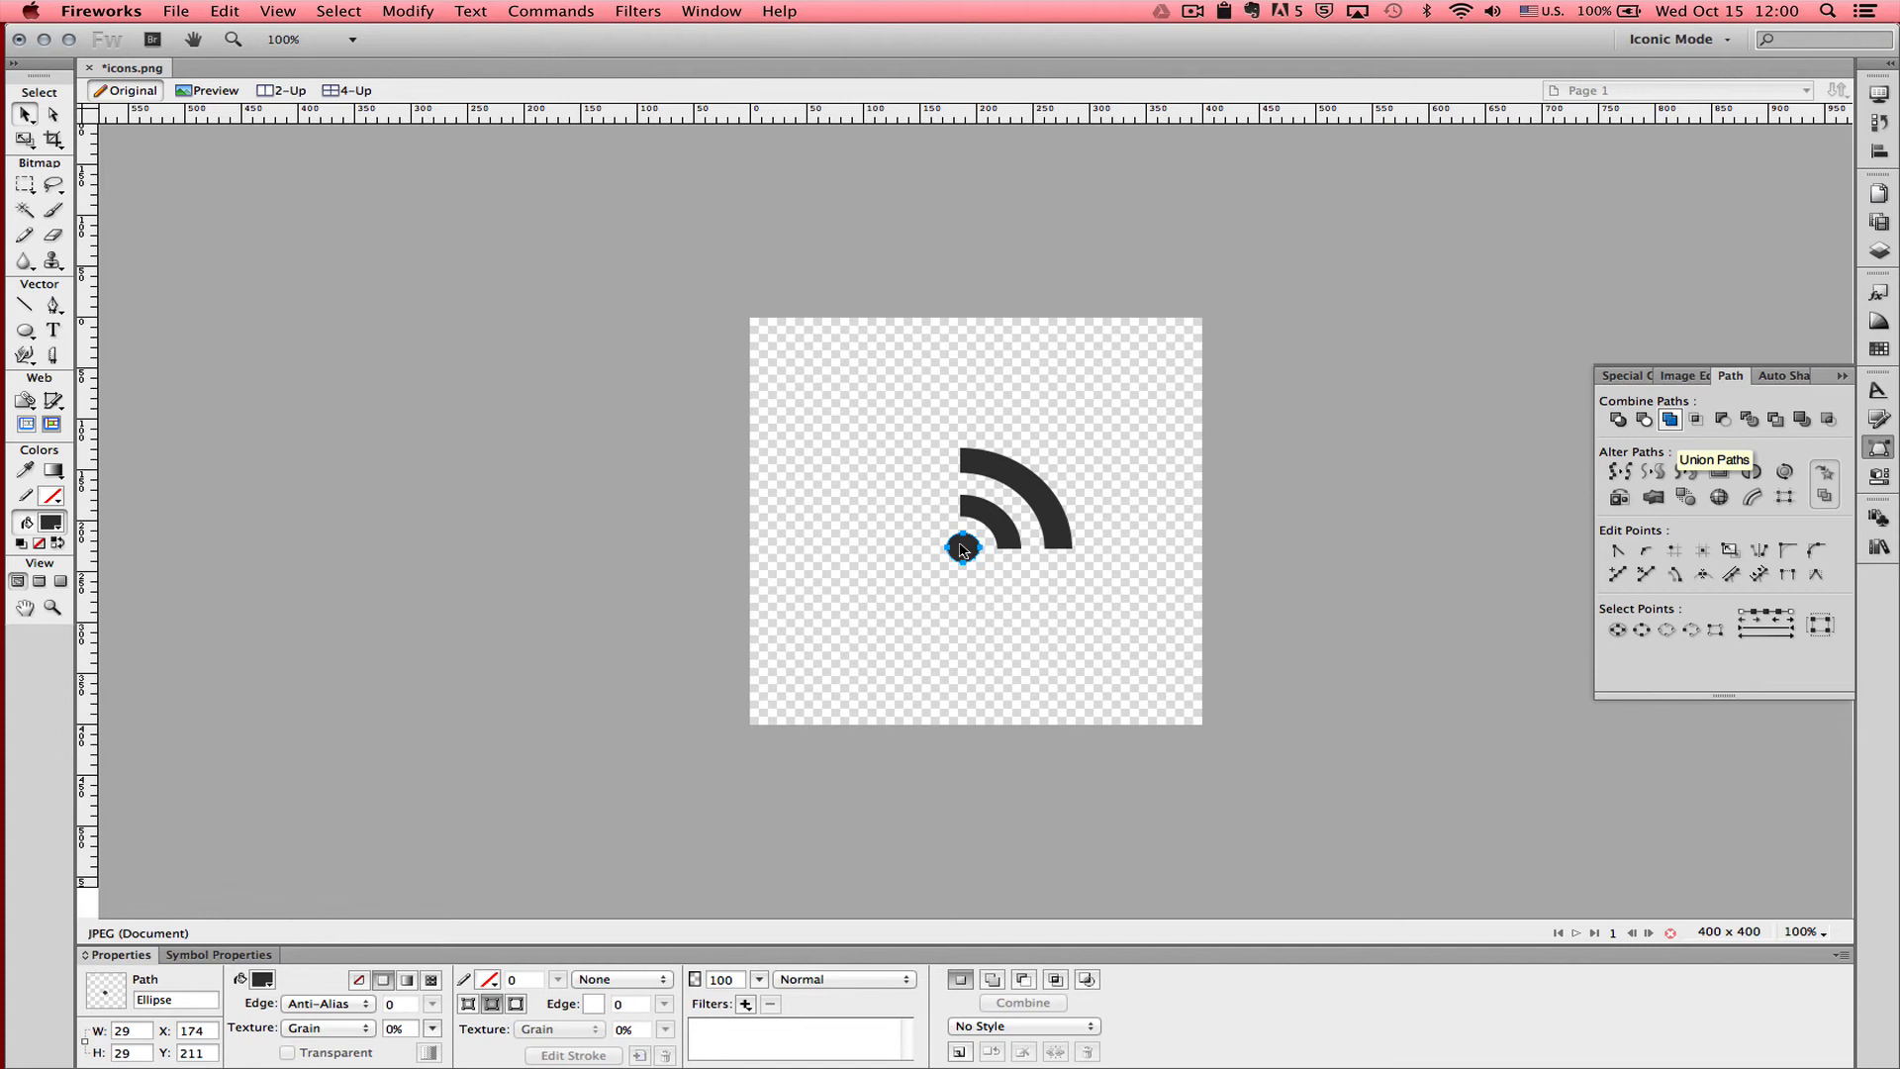
{"action": "left_click", "coordinate": [1025, 591]}
Step: Combine the circle and the arcs into one composite path and shift the finished icon slightly left and down on the canvas
{"action": "left_click_drag", "start_coordinate": [850, 384], "coordinate": [1135, 636]}
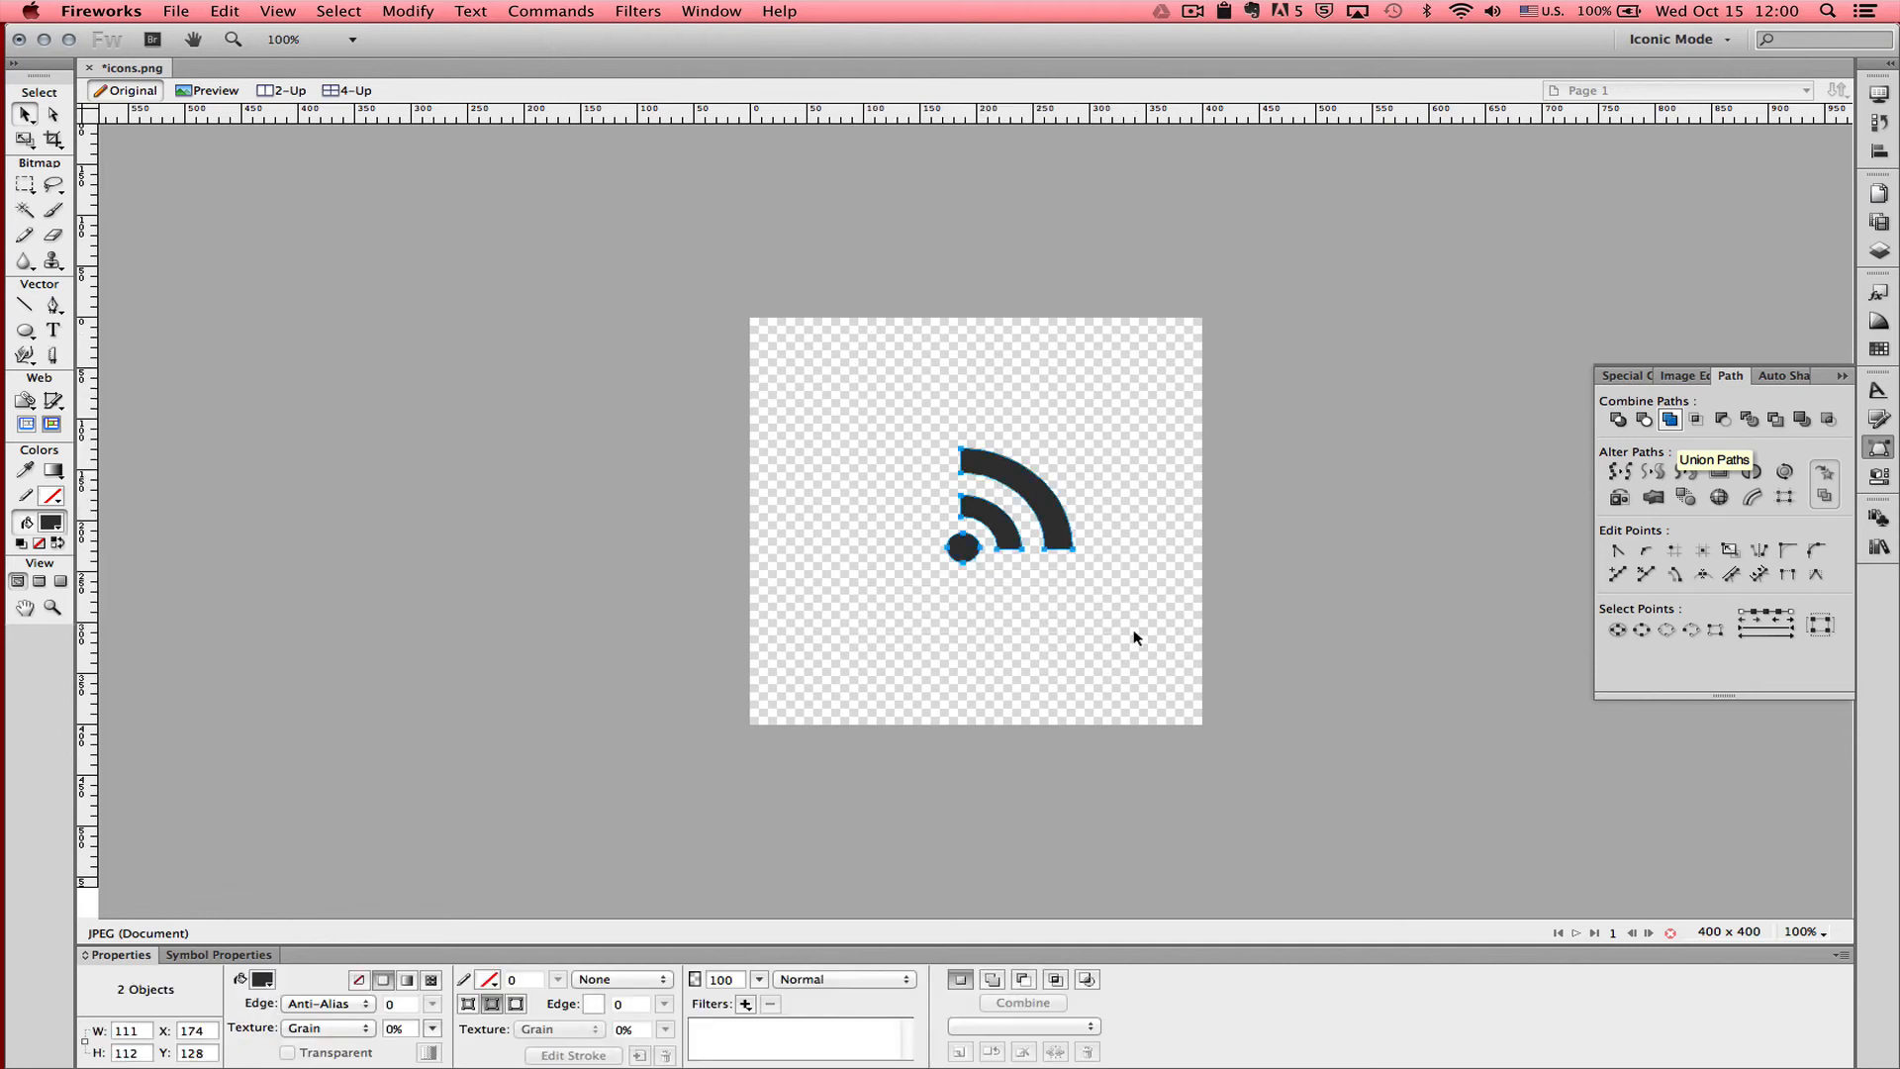
{"action": "left_click", "coordinate": [1670, 421]}
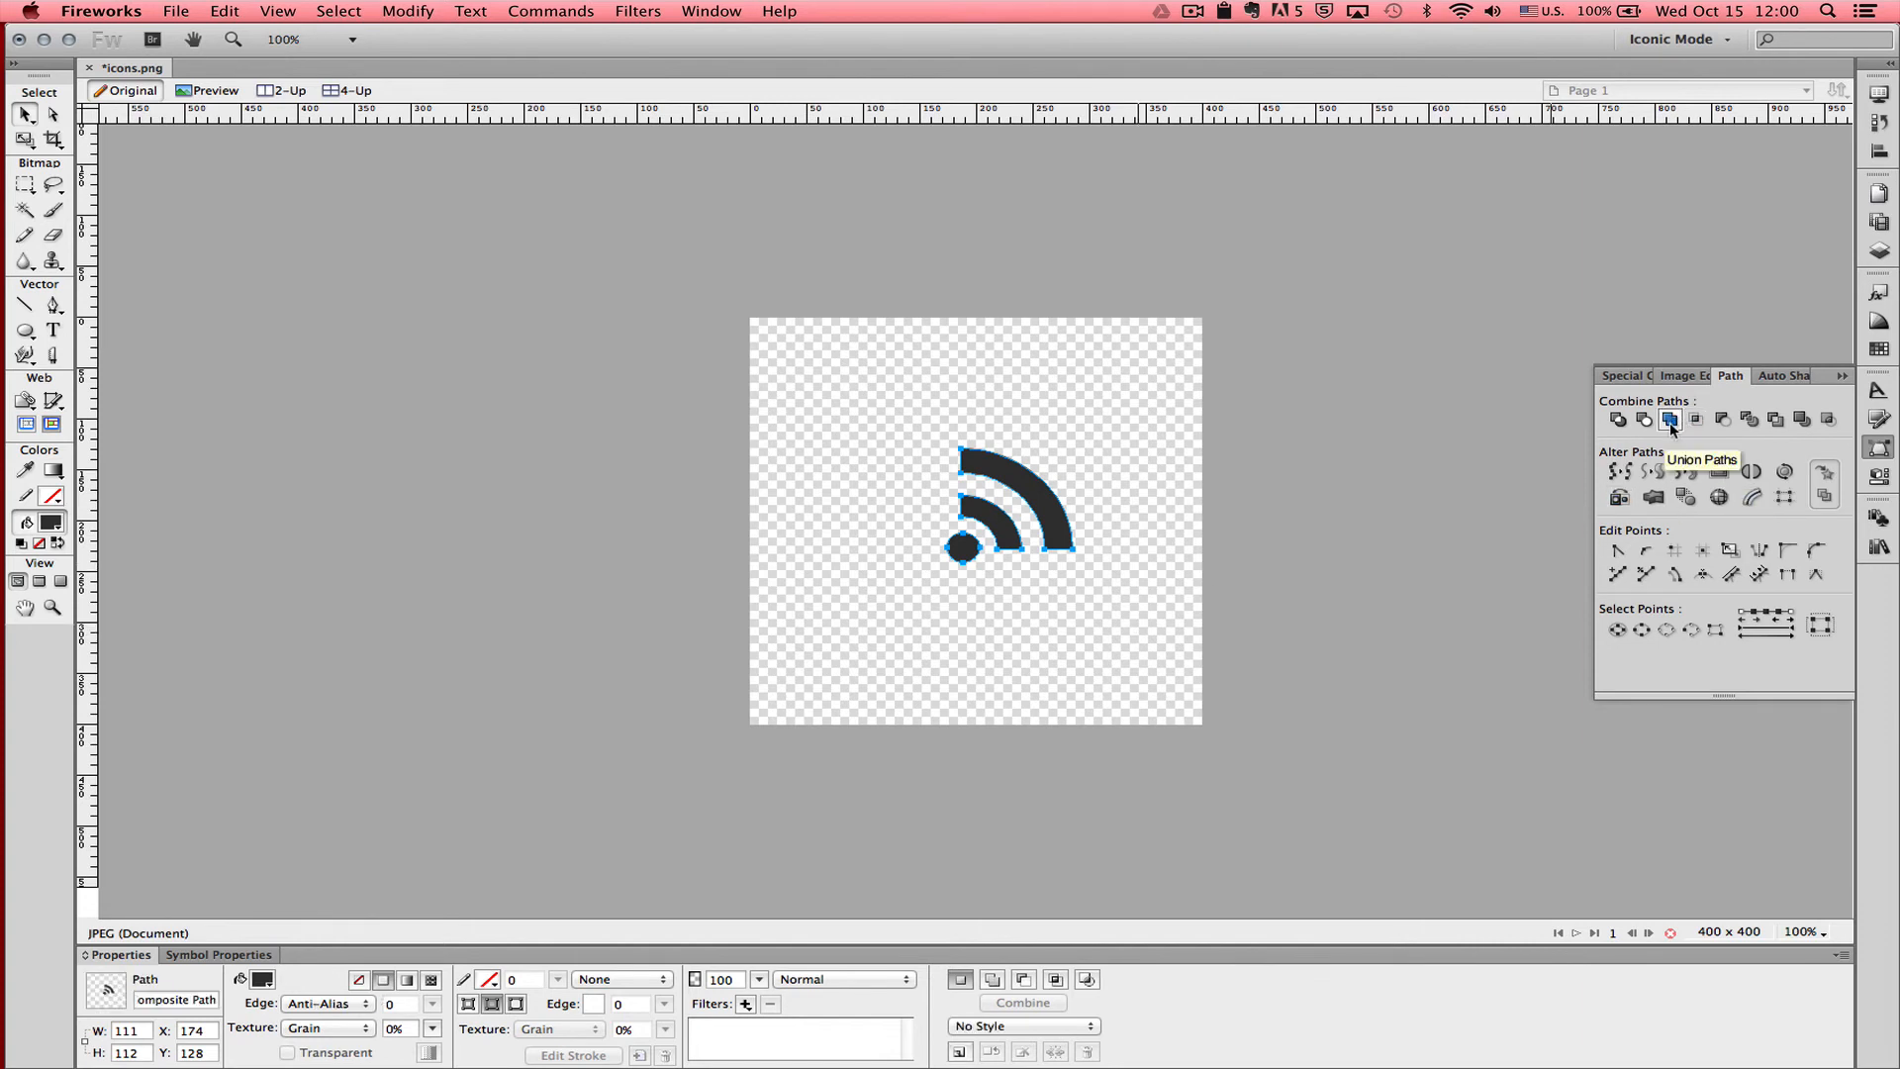
{"action": "left_click", "coordinate": [1138, 399]}
{"action": "mouse_move", "coordinate": [1028, 497]}
{"action": "left_mouse_down"}
{"action": "mouse_move", "coordinate": [958, 433]}
{"action": "mouse_move", "coordinate": [1037, 513]}
{"action": "mouse_move", "coordinate": [995, 513]}
{"action": "left_mouse_up"}
{"action": "left_click", "coordinate": [1073, 542]}
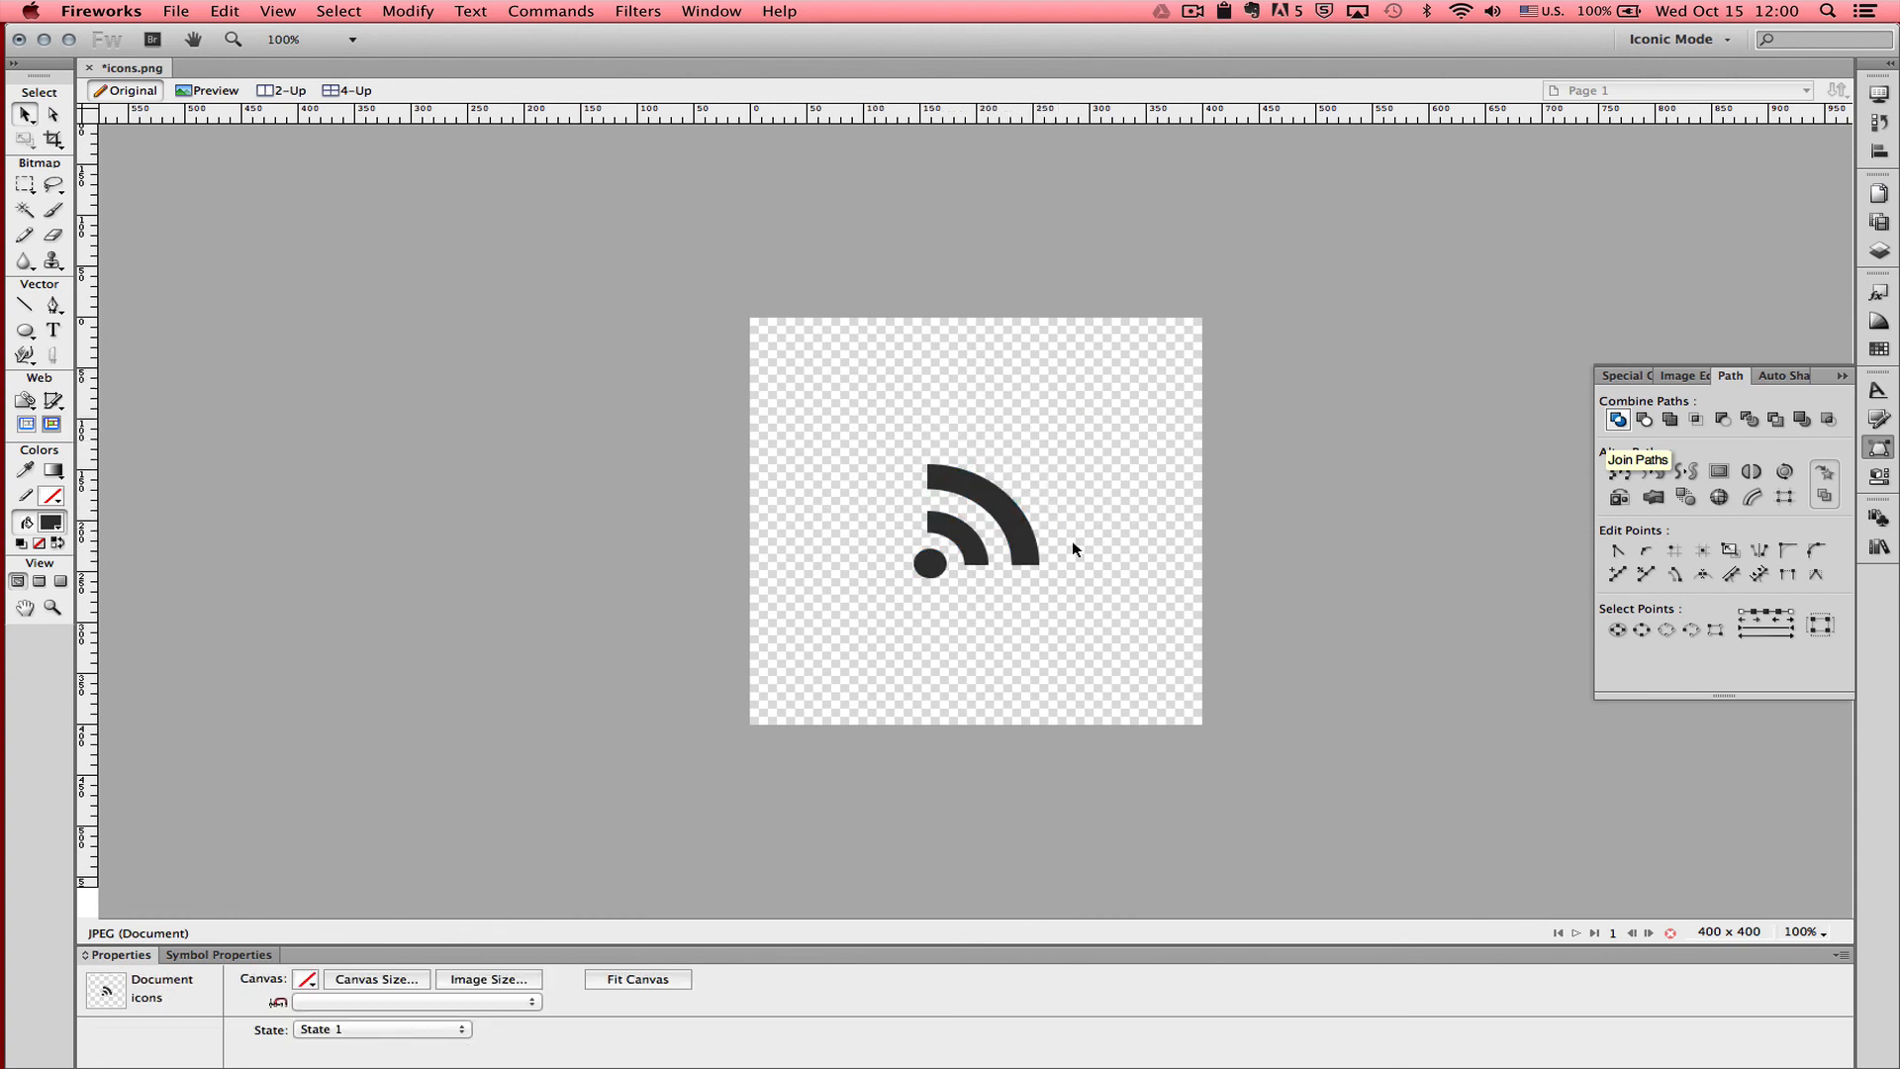